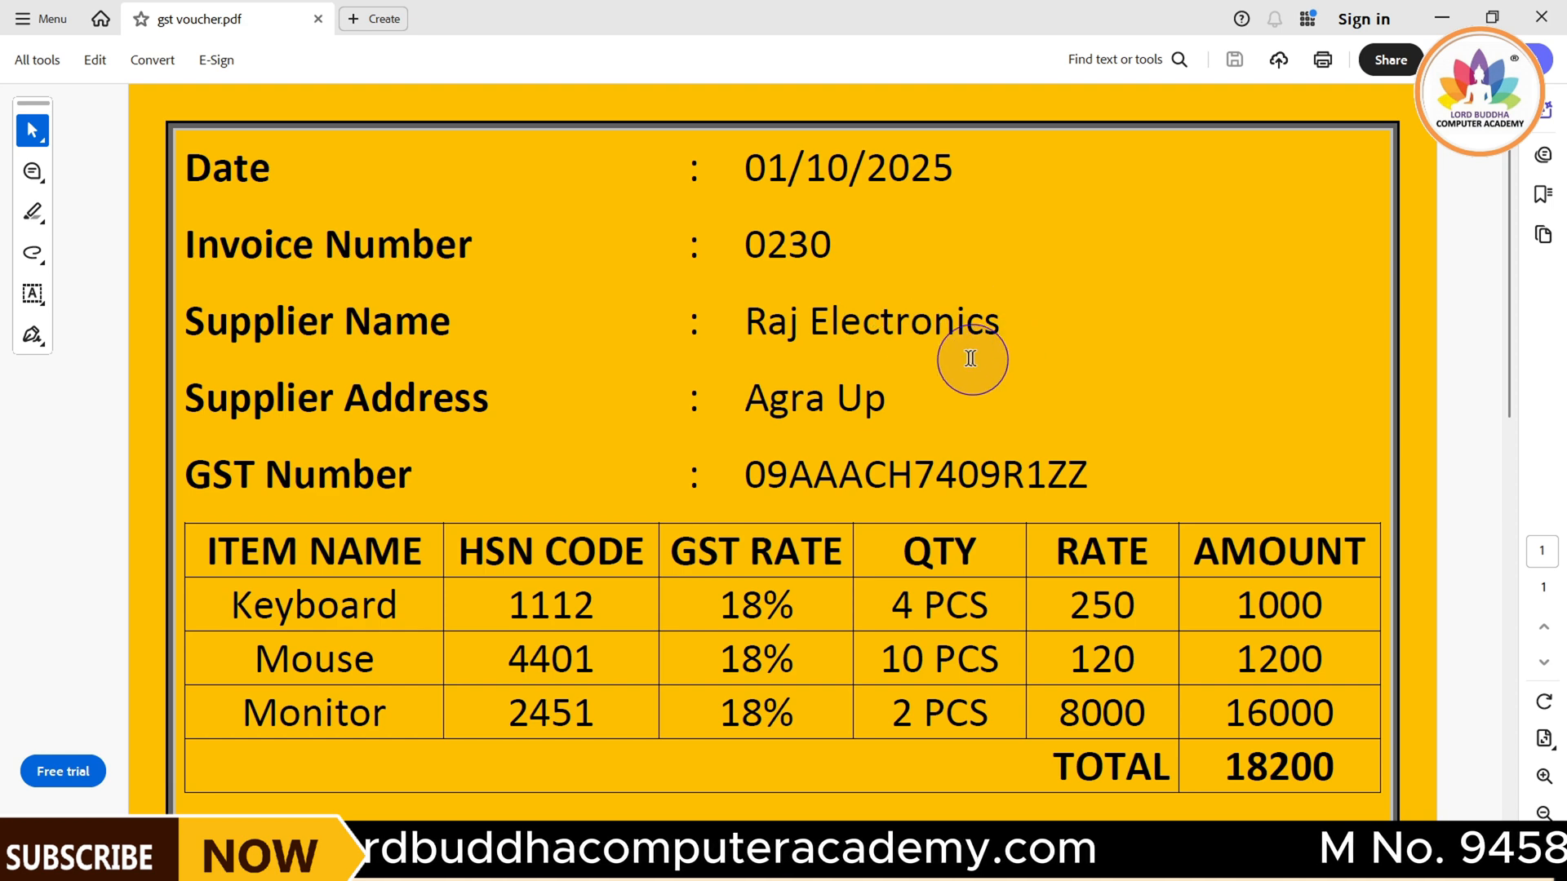
# Back in Tally.ERP 9, name the new ledger Raj Electronics without an alias and place it under Sundry Creditors
pyautogui.click(1069, 854)
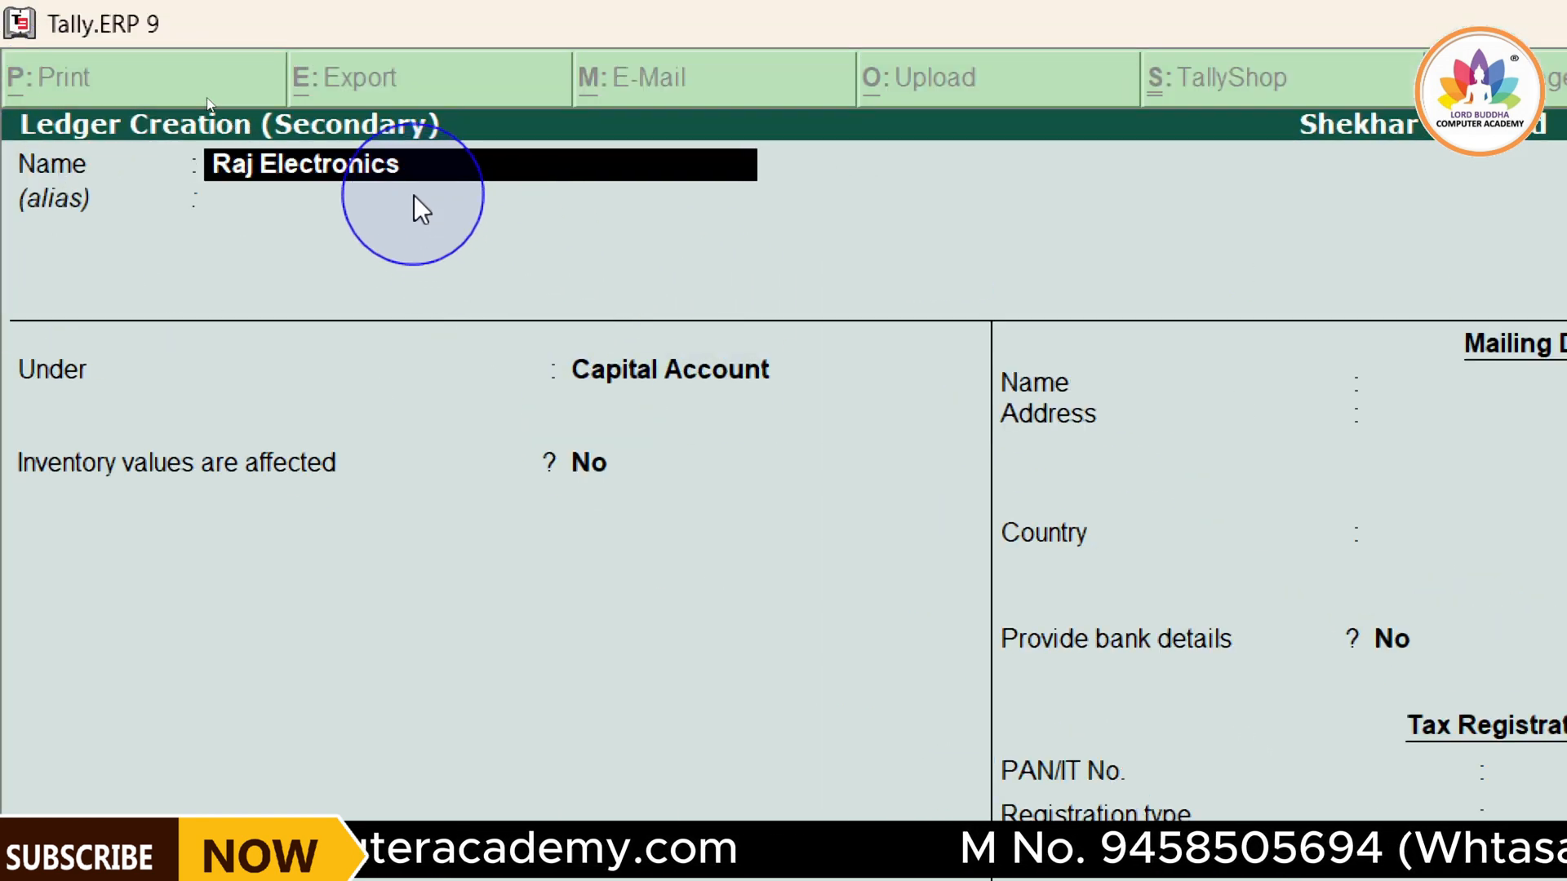
pyautogui.press('Return')
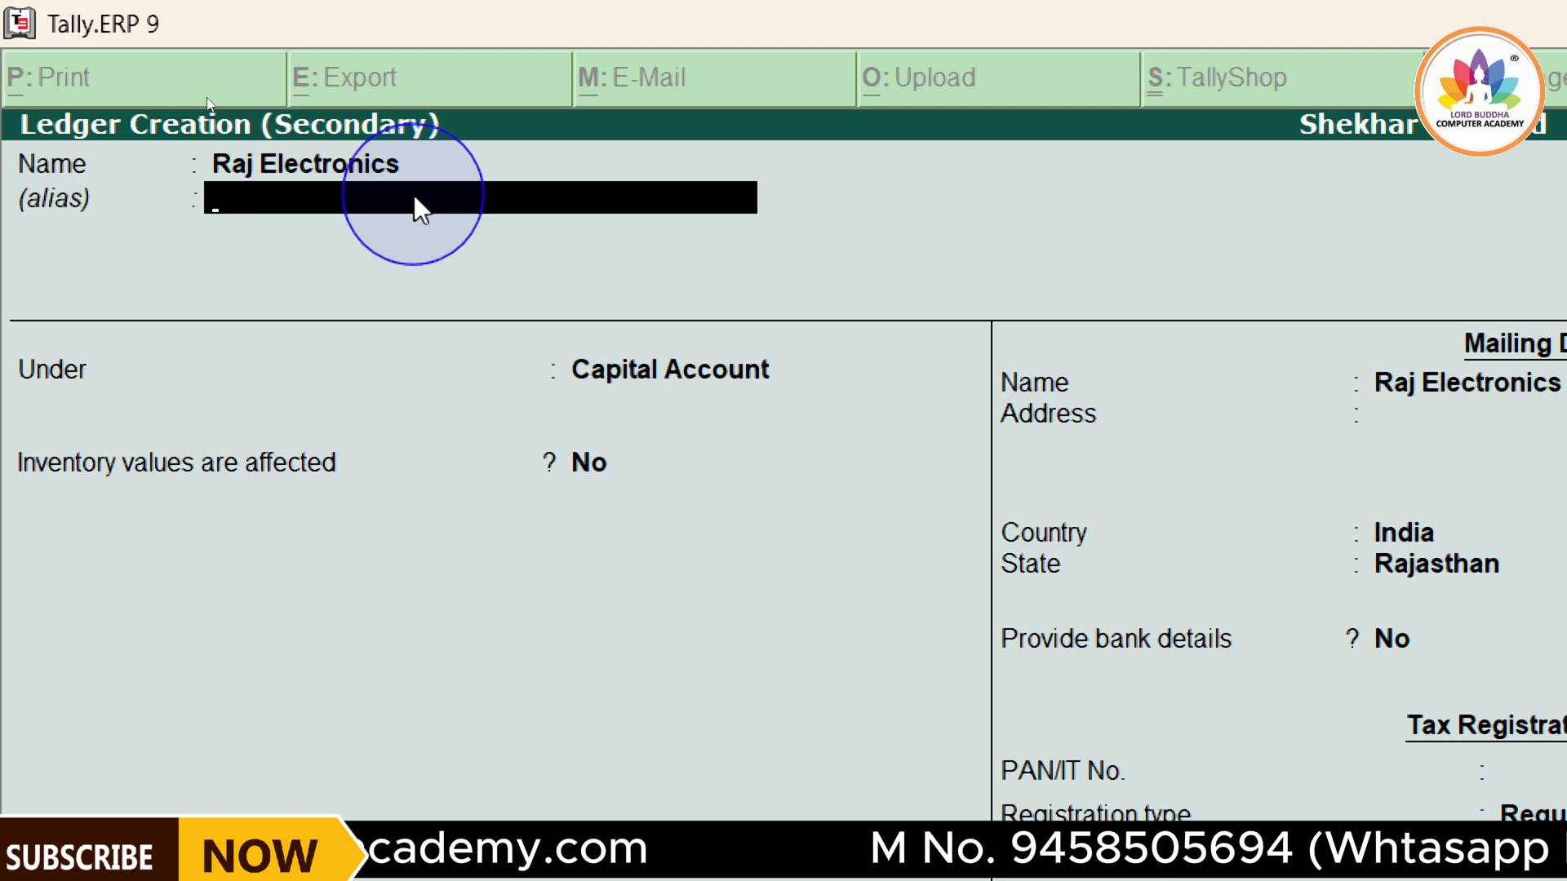
pyautogui.press('Return')
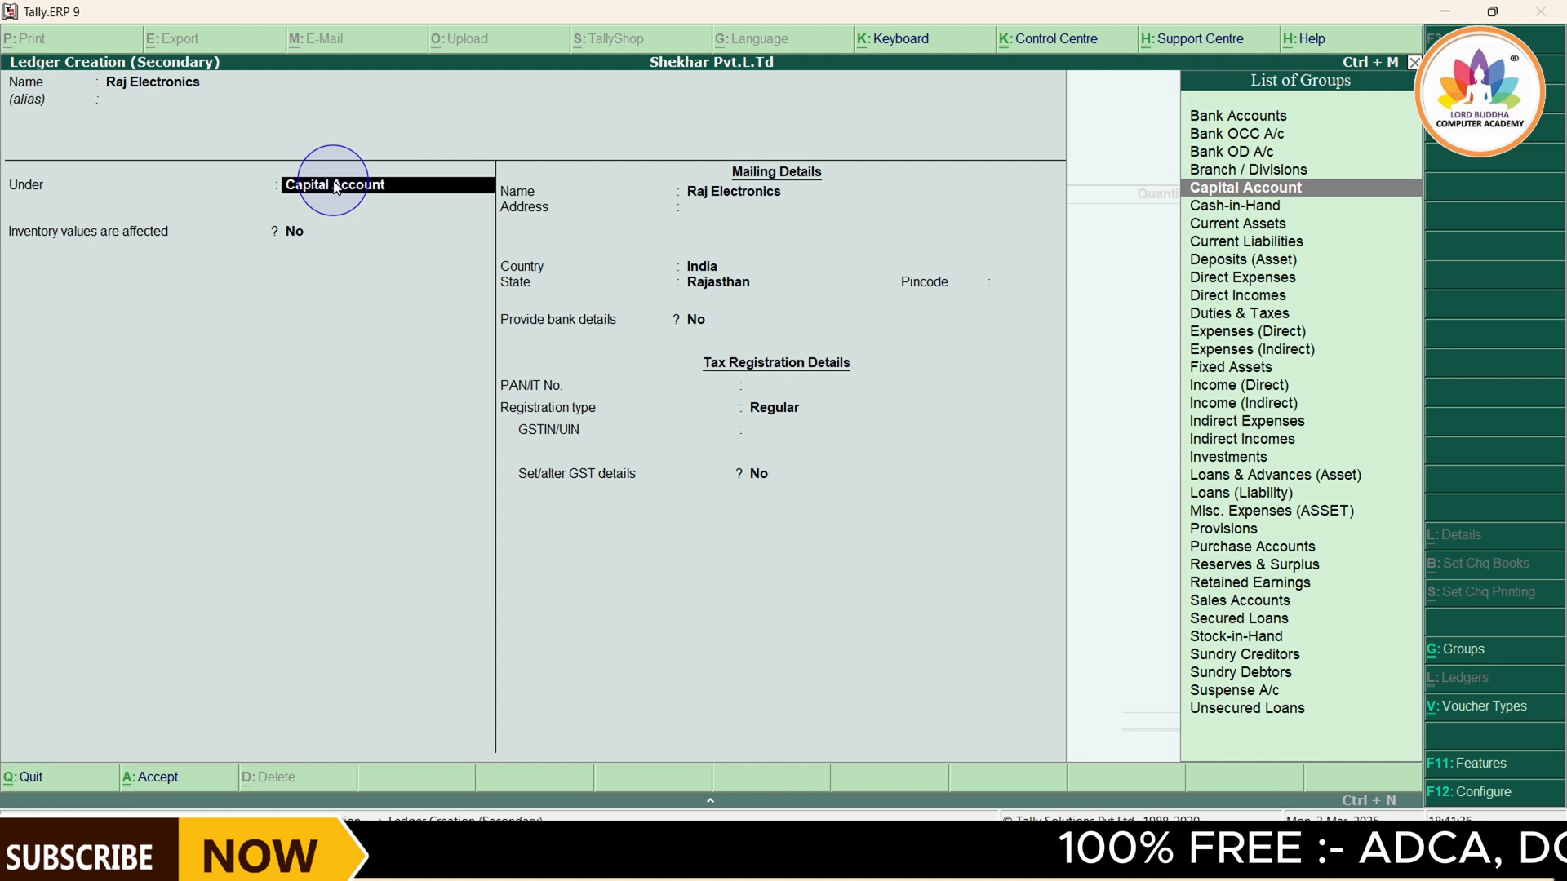
pyautogui.write('Sun')
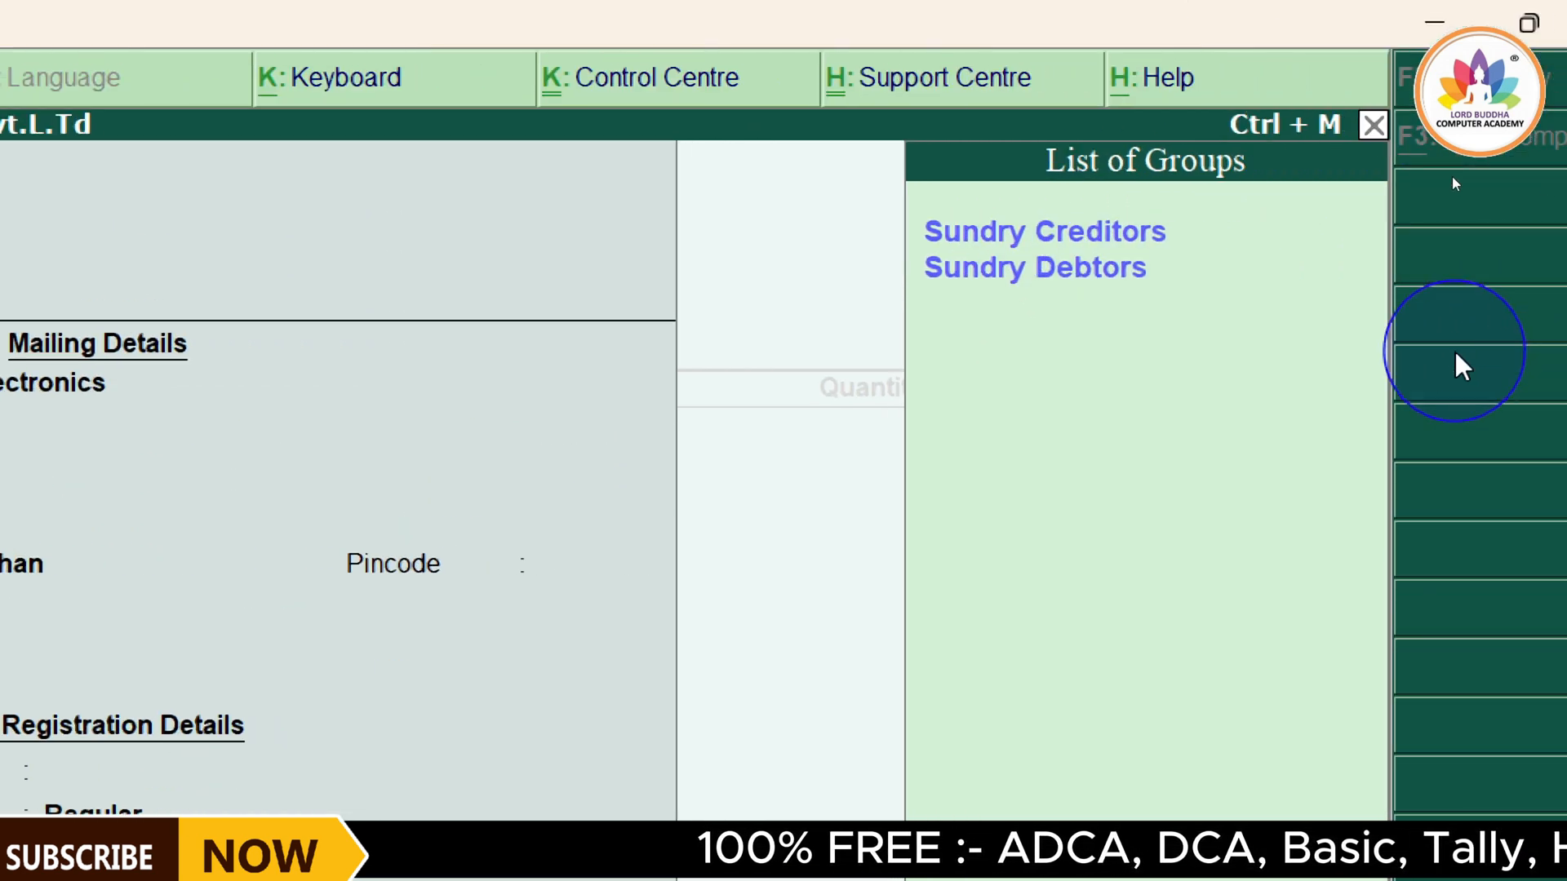
pyautogui.click(1070, 237)
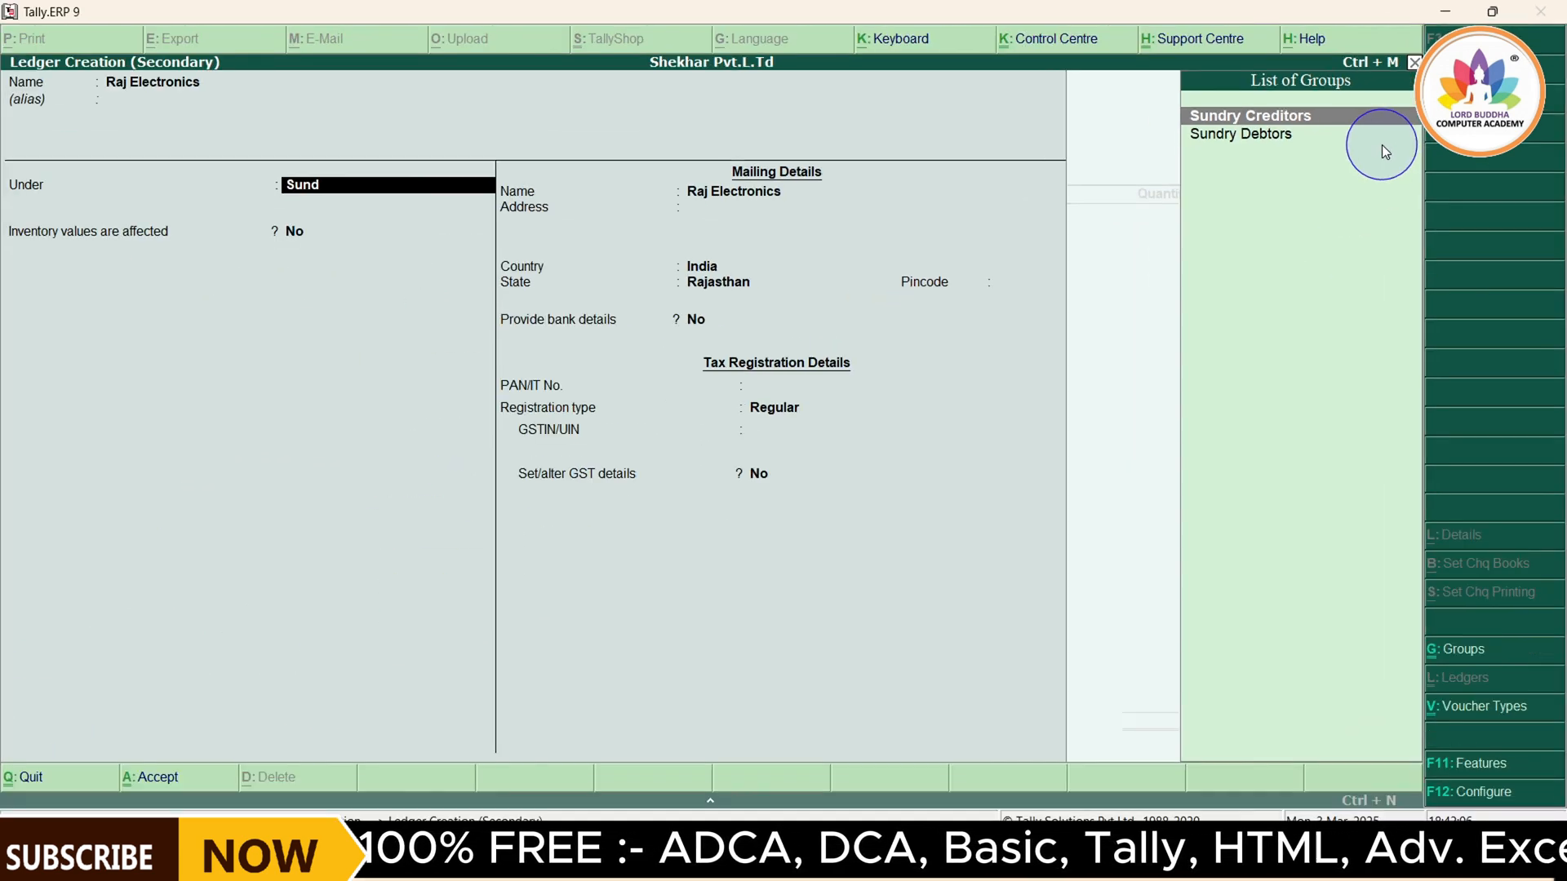
pyautogui.press('Return')
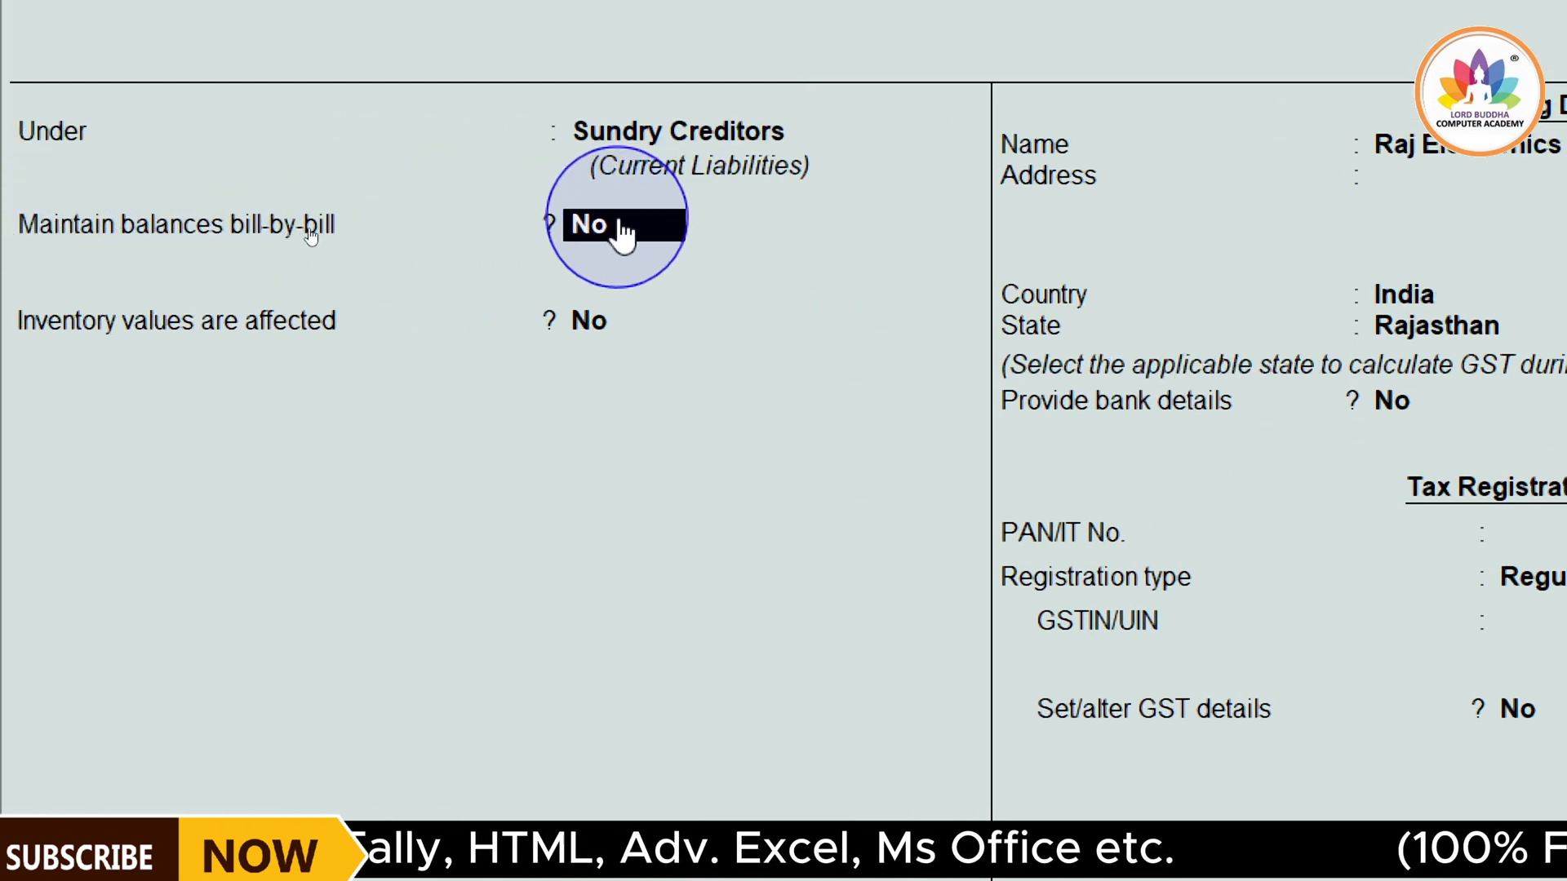
# Keep bill-by-bill balances and inventory values affected at No, and keep Raj Electronics as the mailing name
pyautogui.press('Return')
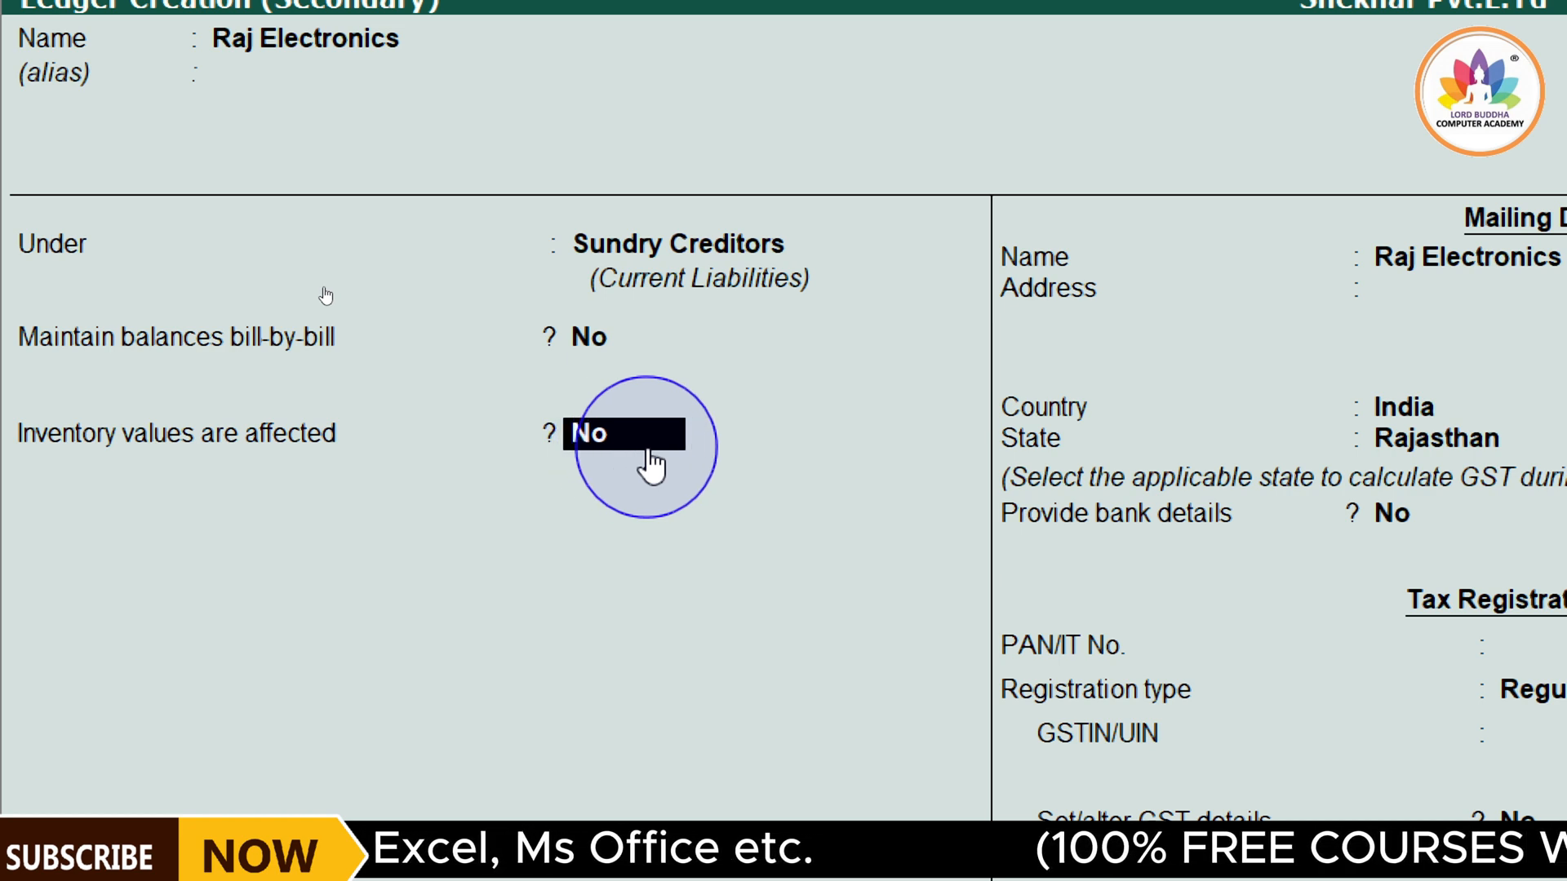
pyautogui.press('Return')
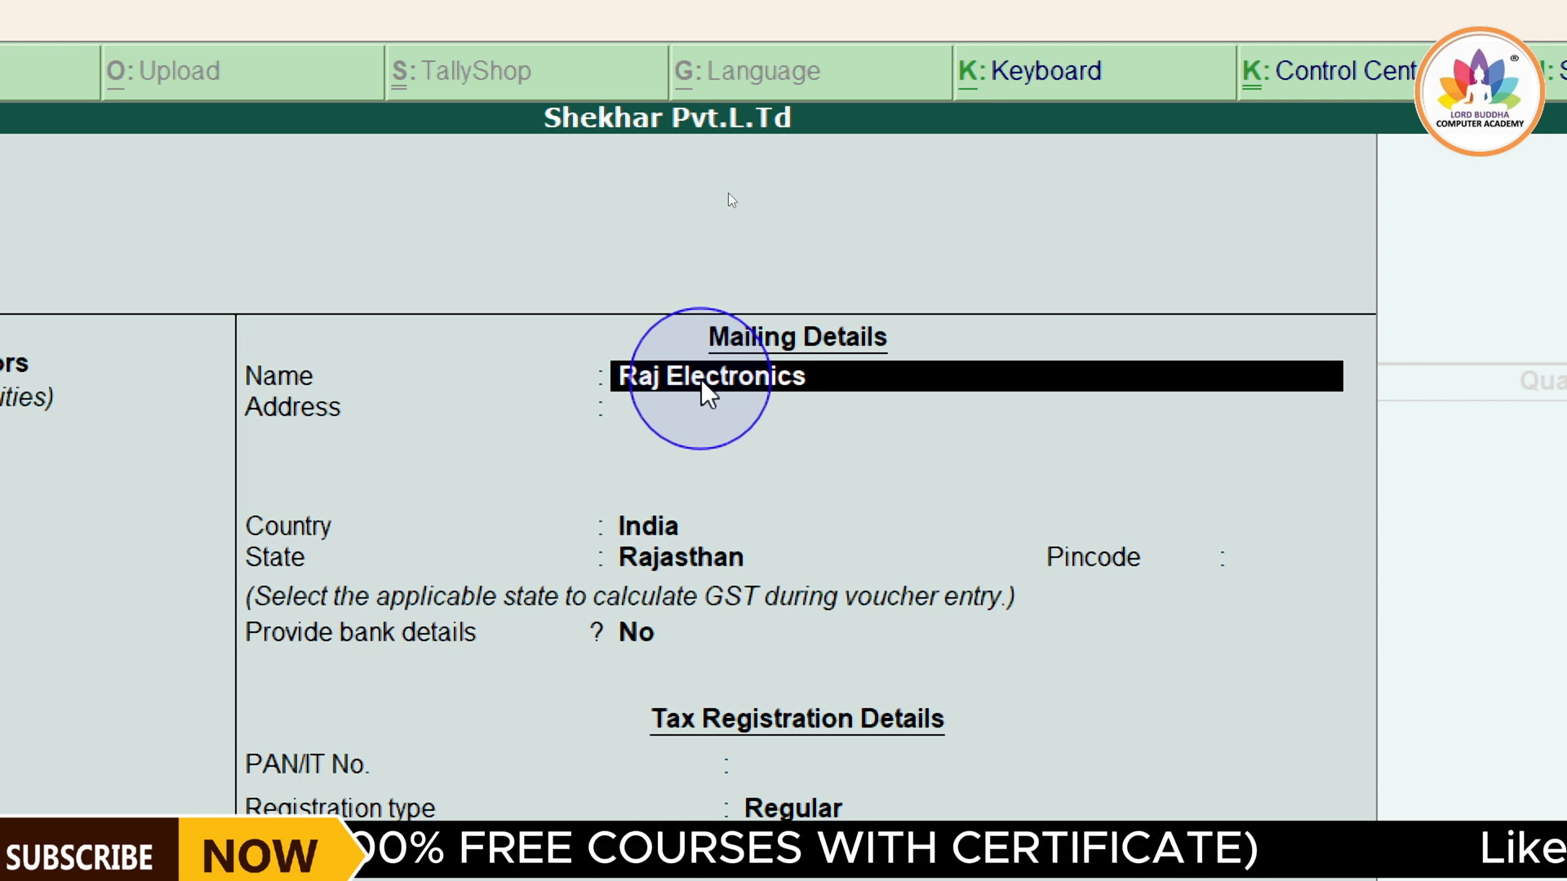
pyautogui.press('Return')
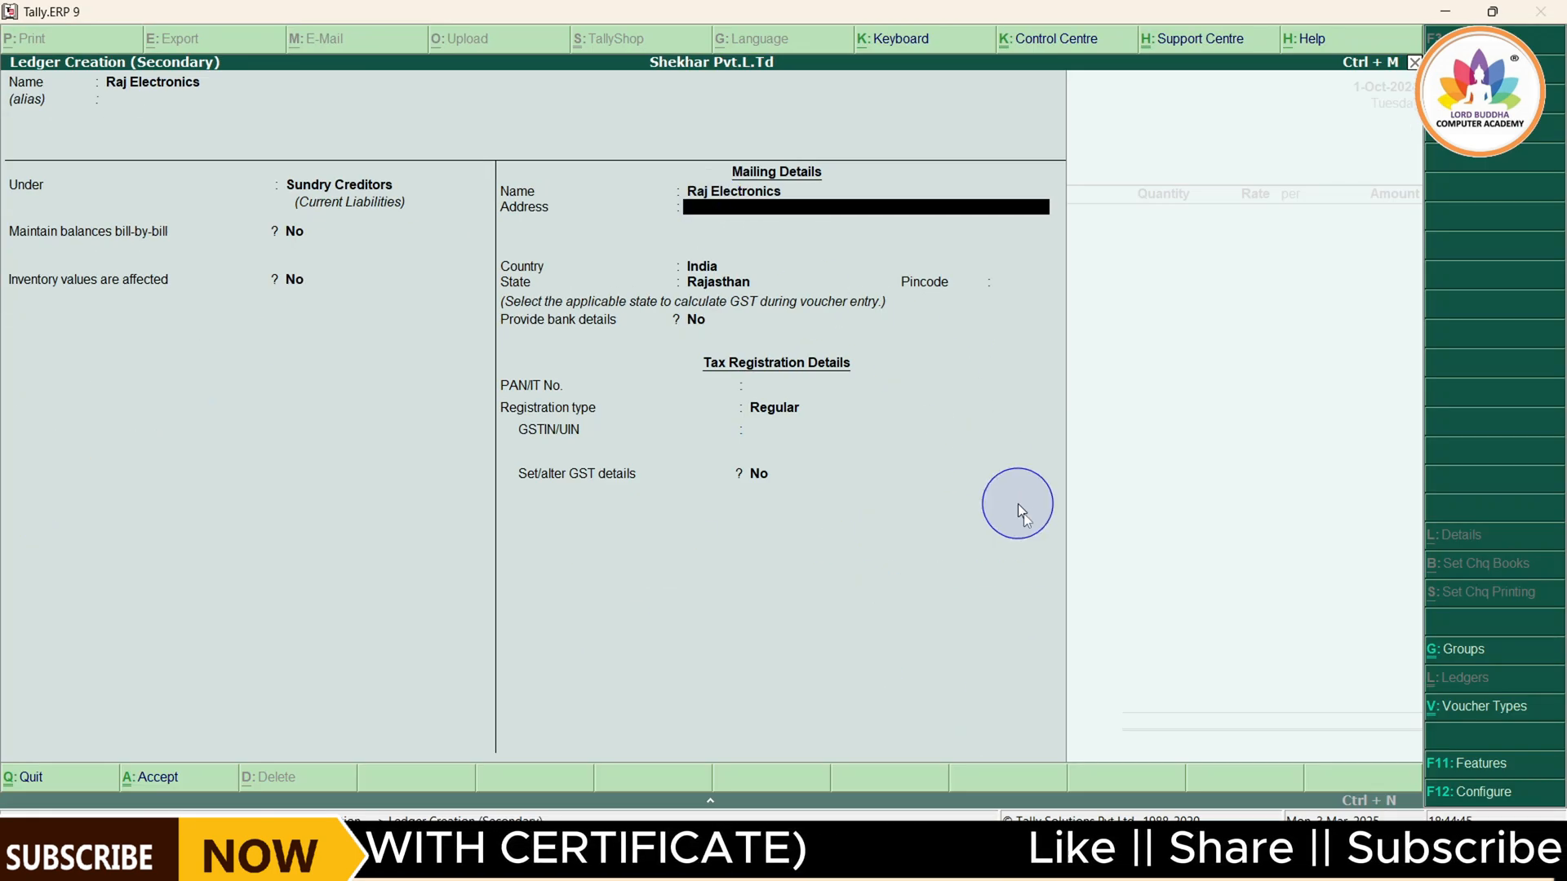
# Check the supplier's address in the voucher PDF, enter it as two mailing address lines, and keep India as the country
pyautogui.moveTo(1108, 812)
pyautogui.click(1082, 722)
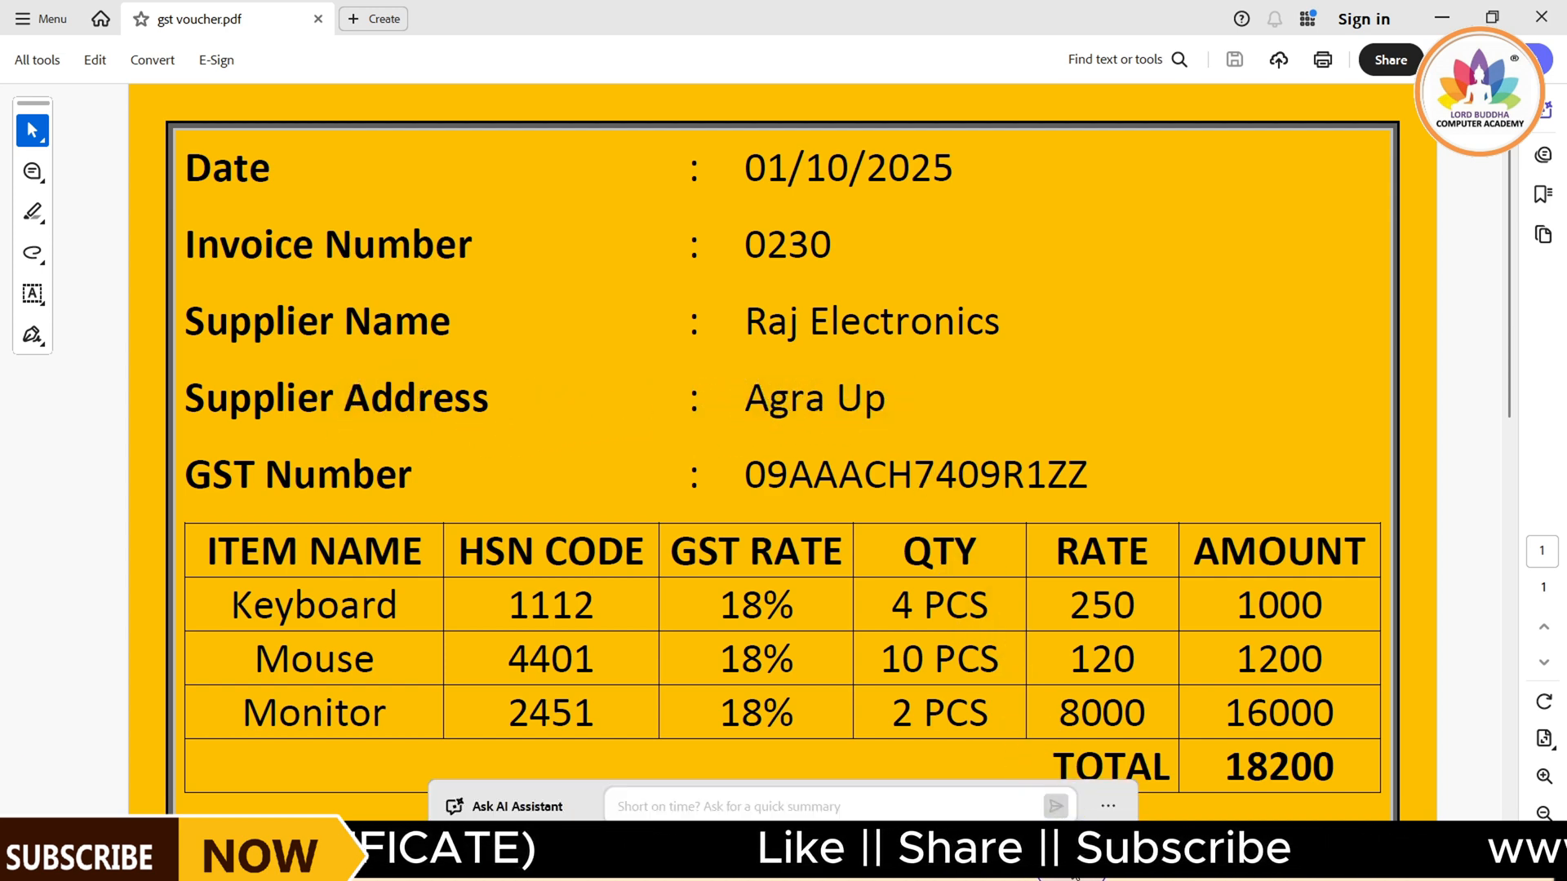
pyautogui.click(1086, 812)
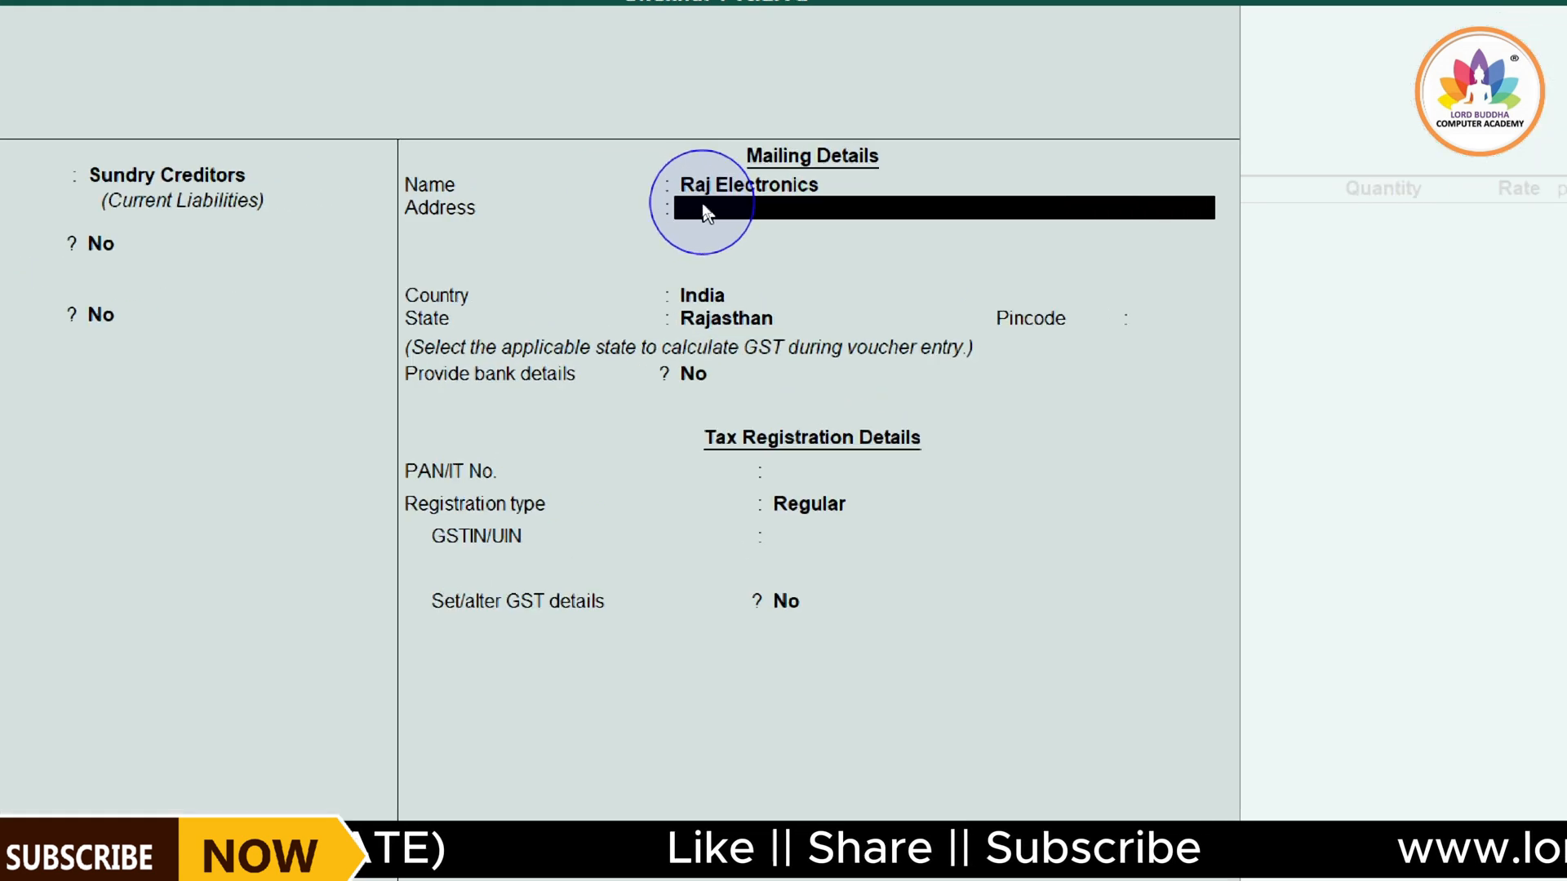
pyautogui.write('Agra')
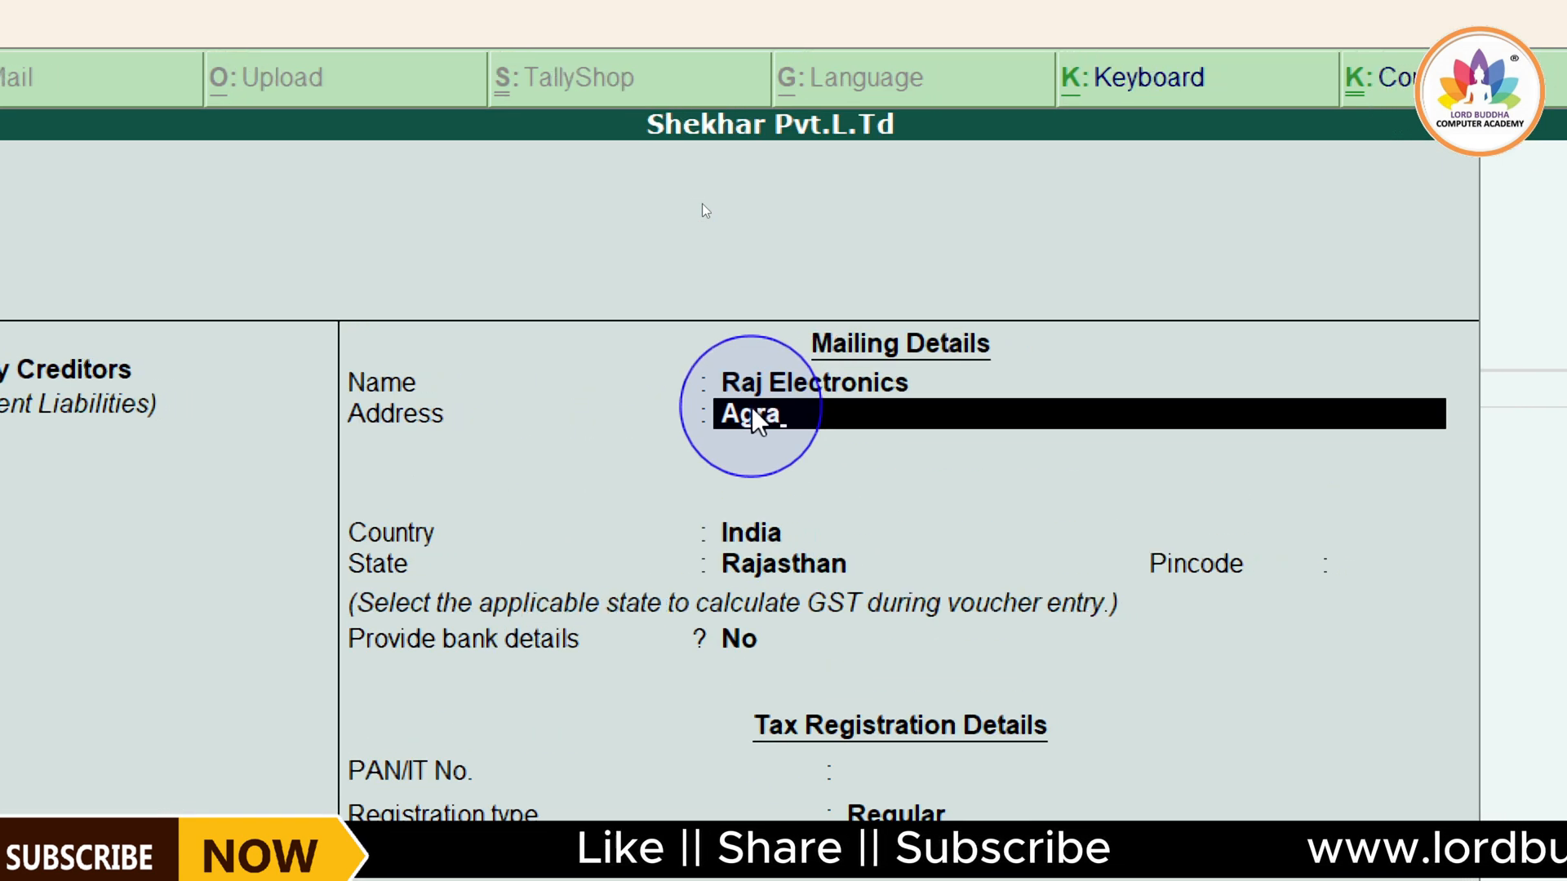
pyautogui.press('Return')
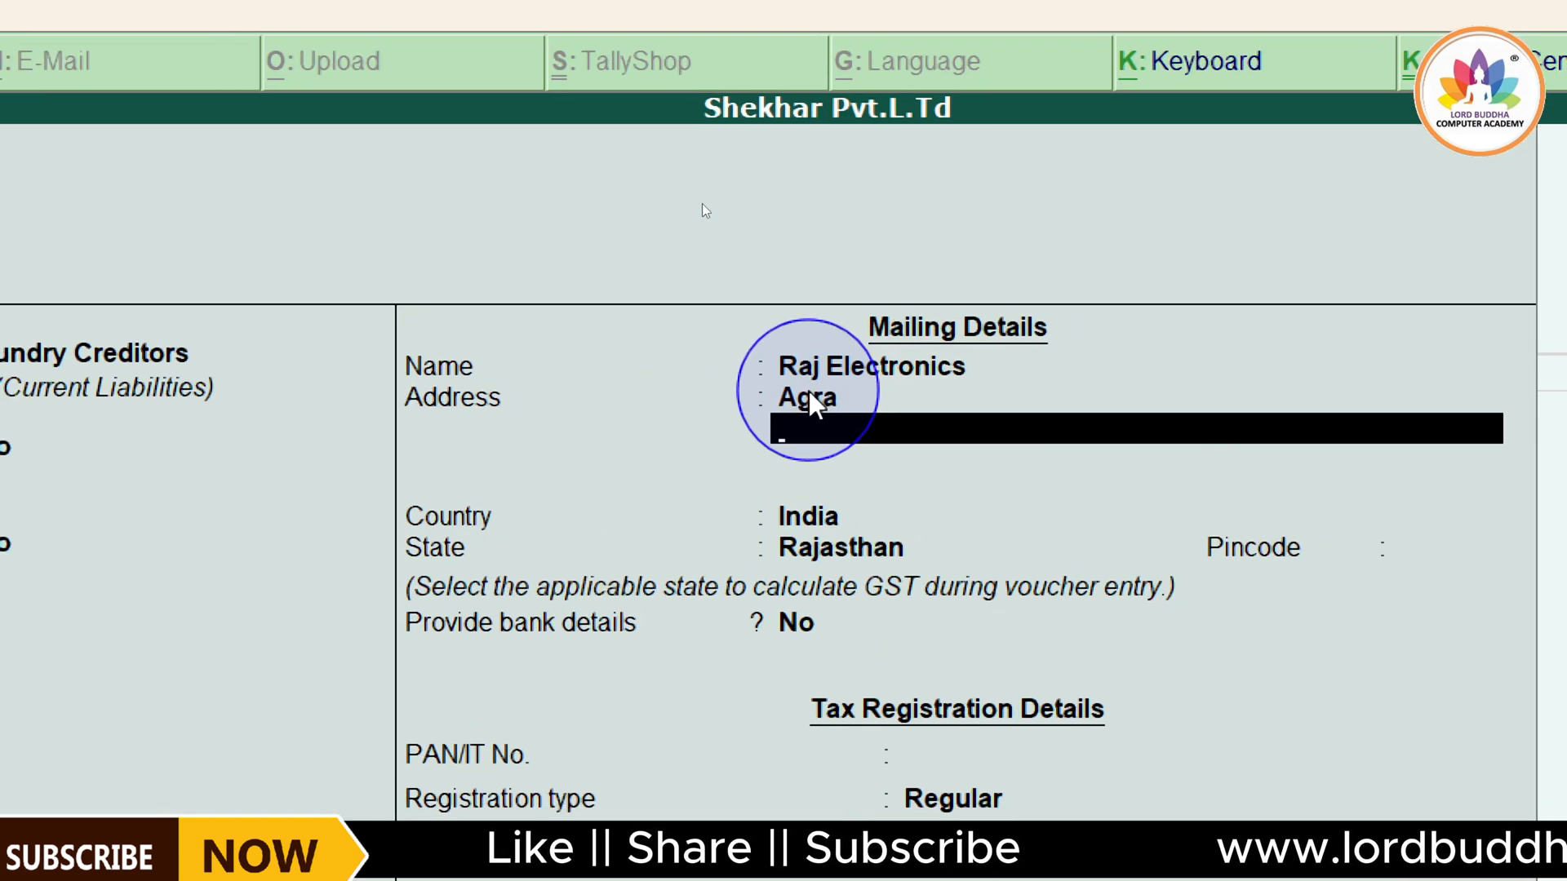
pyautogui.write('Up')
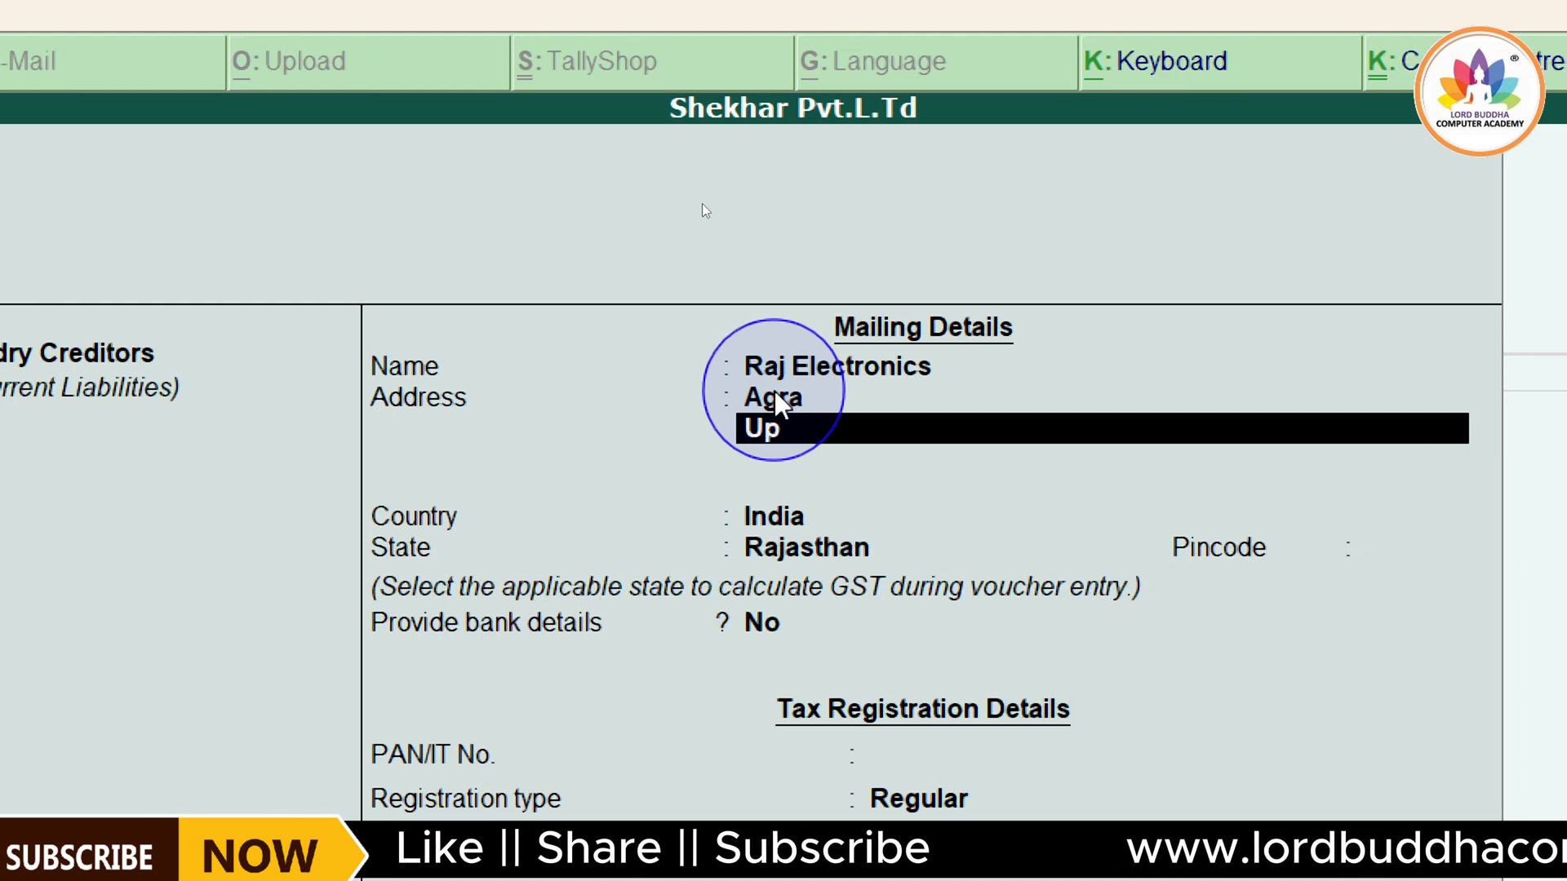
pyautogui.press('Return')
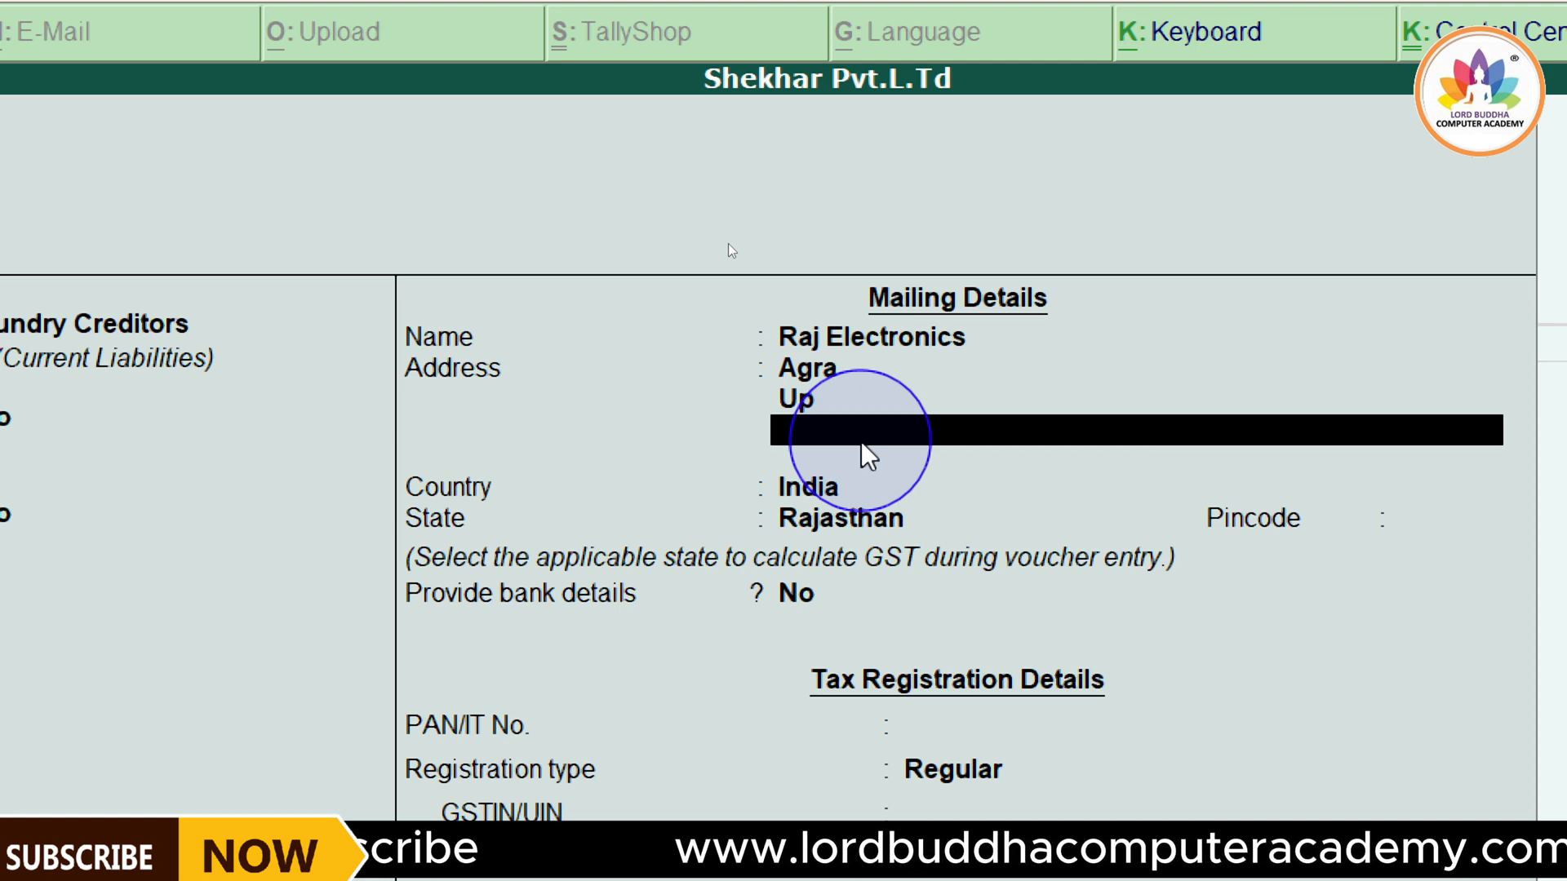
pyautogui.press('Return')
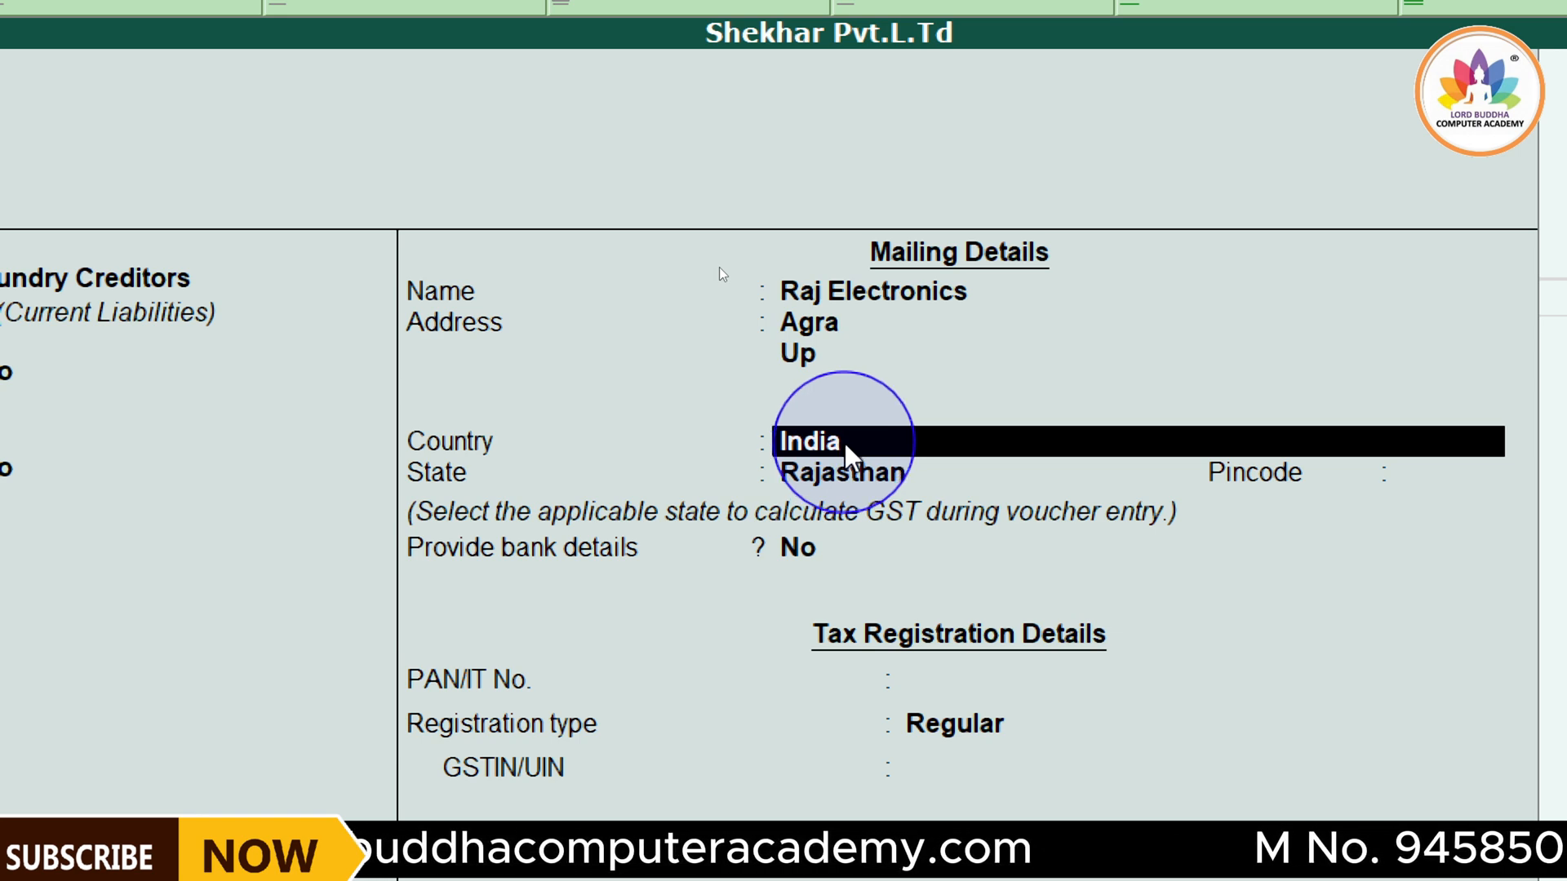
pyautogui.press('Return')
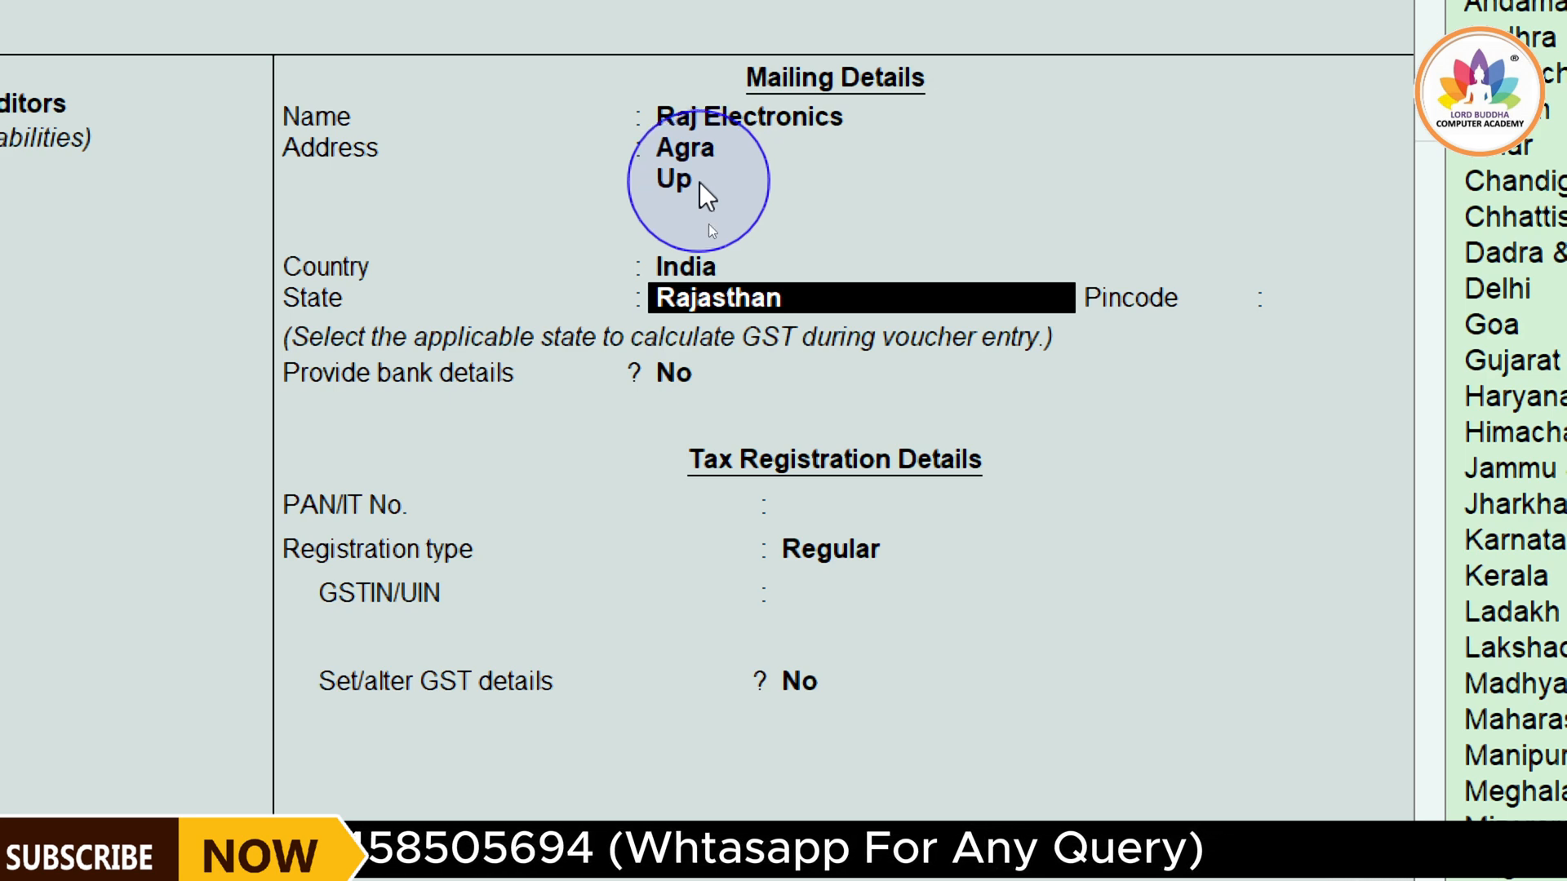
# Replace the second line of the mailing address with Rj and return to the state field
pyautogui.press('Up')
pyautogui.press('Up')
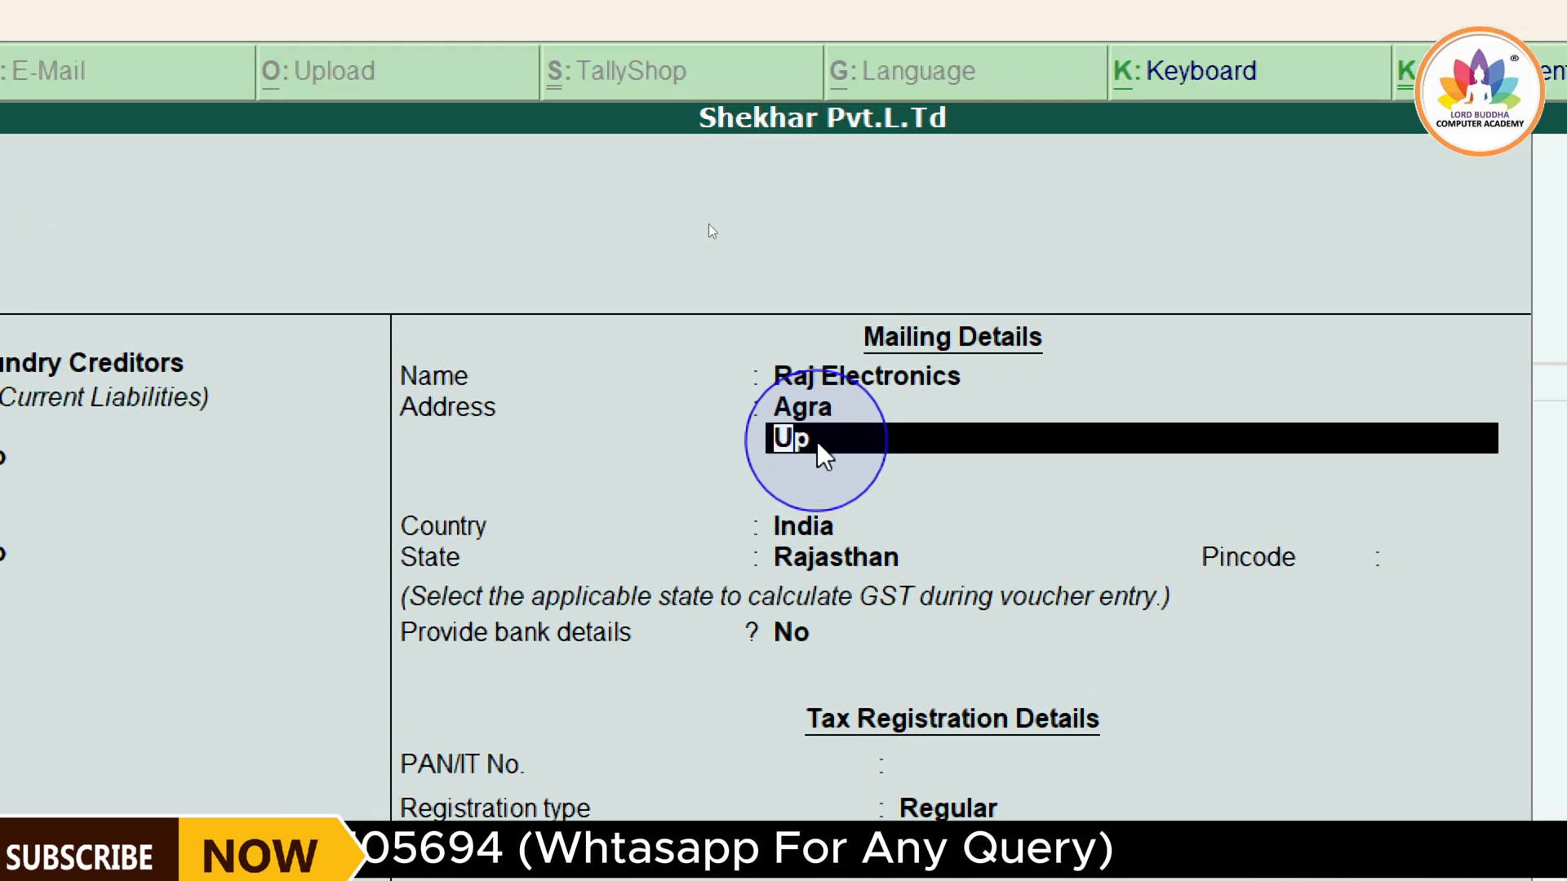
pyautogui.write('Rj')
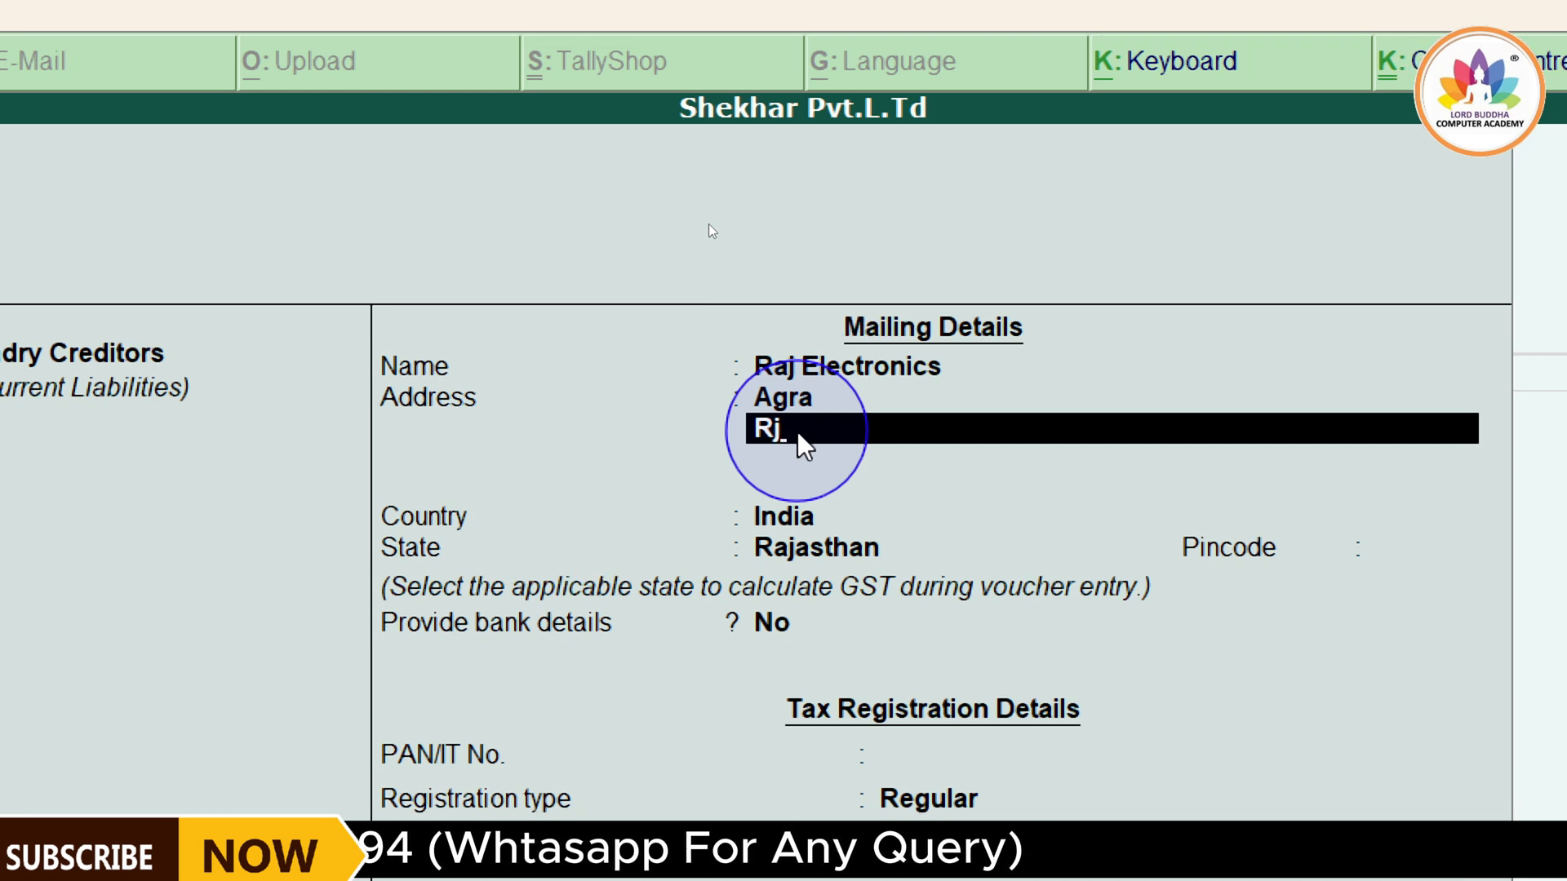
pyautogui.press('Return')
pyautogui.press('Return')
pyautogui.press('Return')
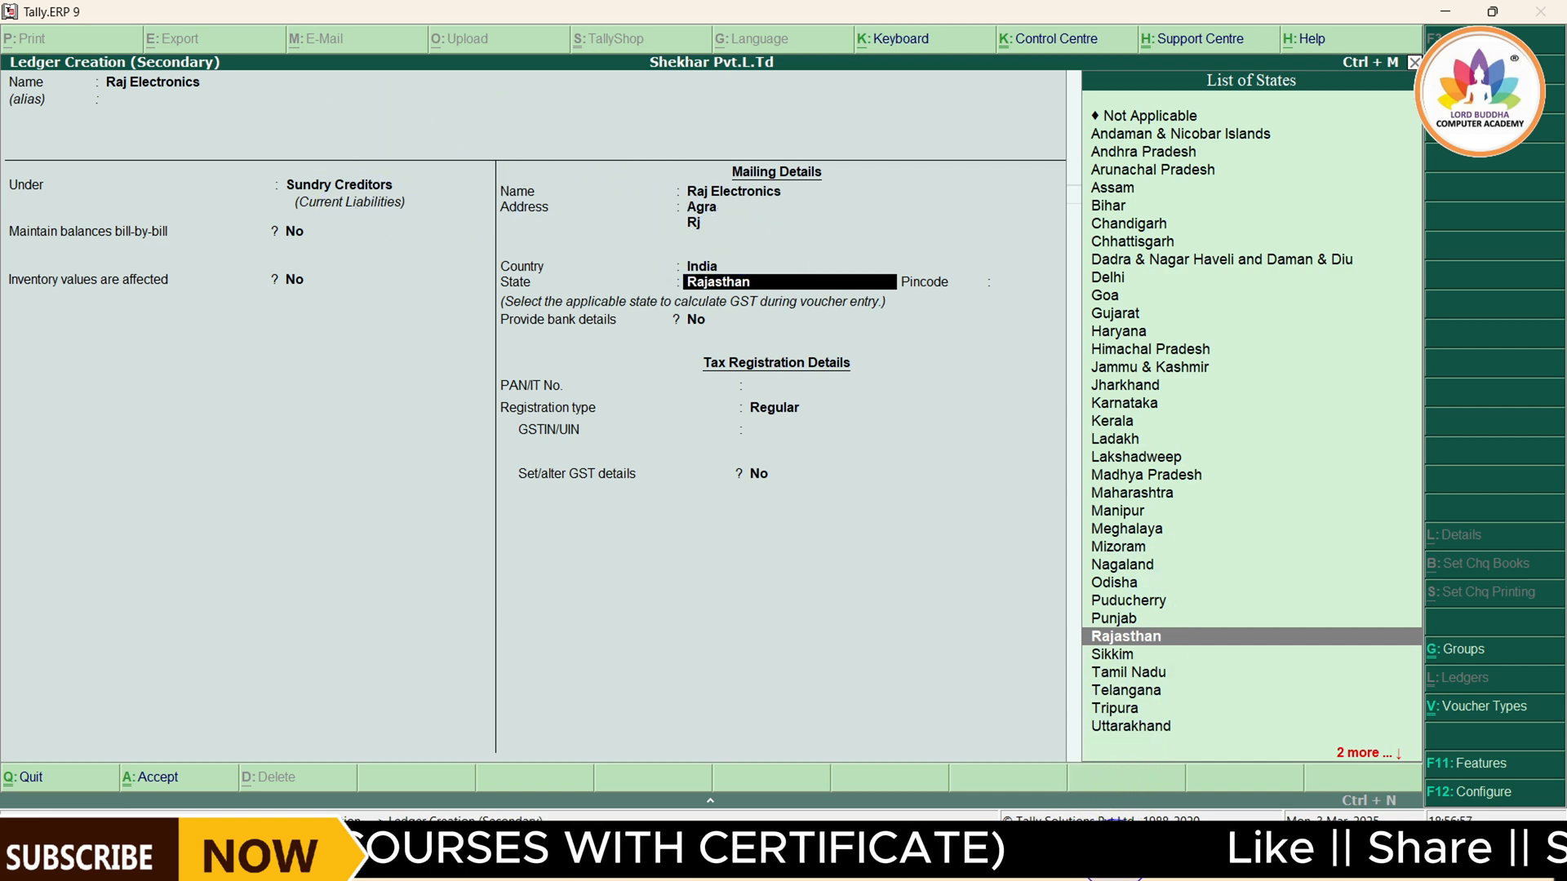
# Check the voucher PDF again, keep Rajasthan as the ledger's state, and enter the supplier's postal pincode
pyautogui.click(1115, 850)
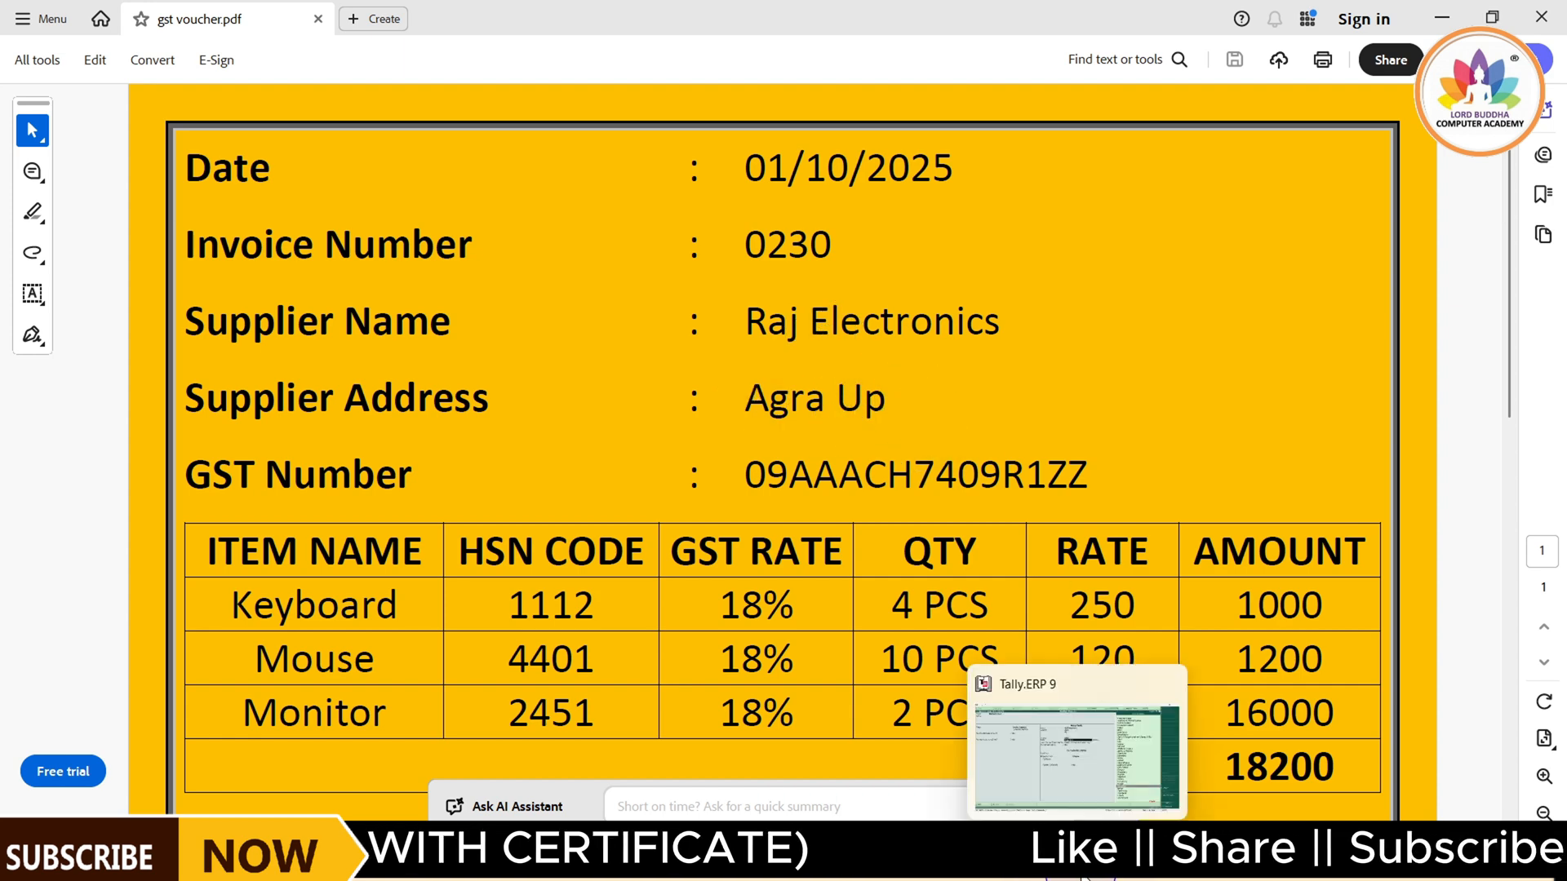
pyautogui.click(1085, 879)
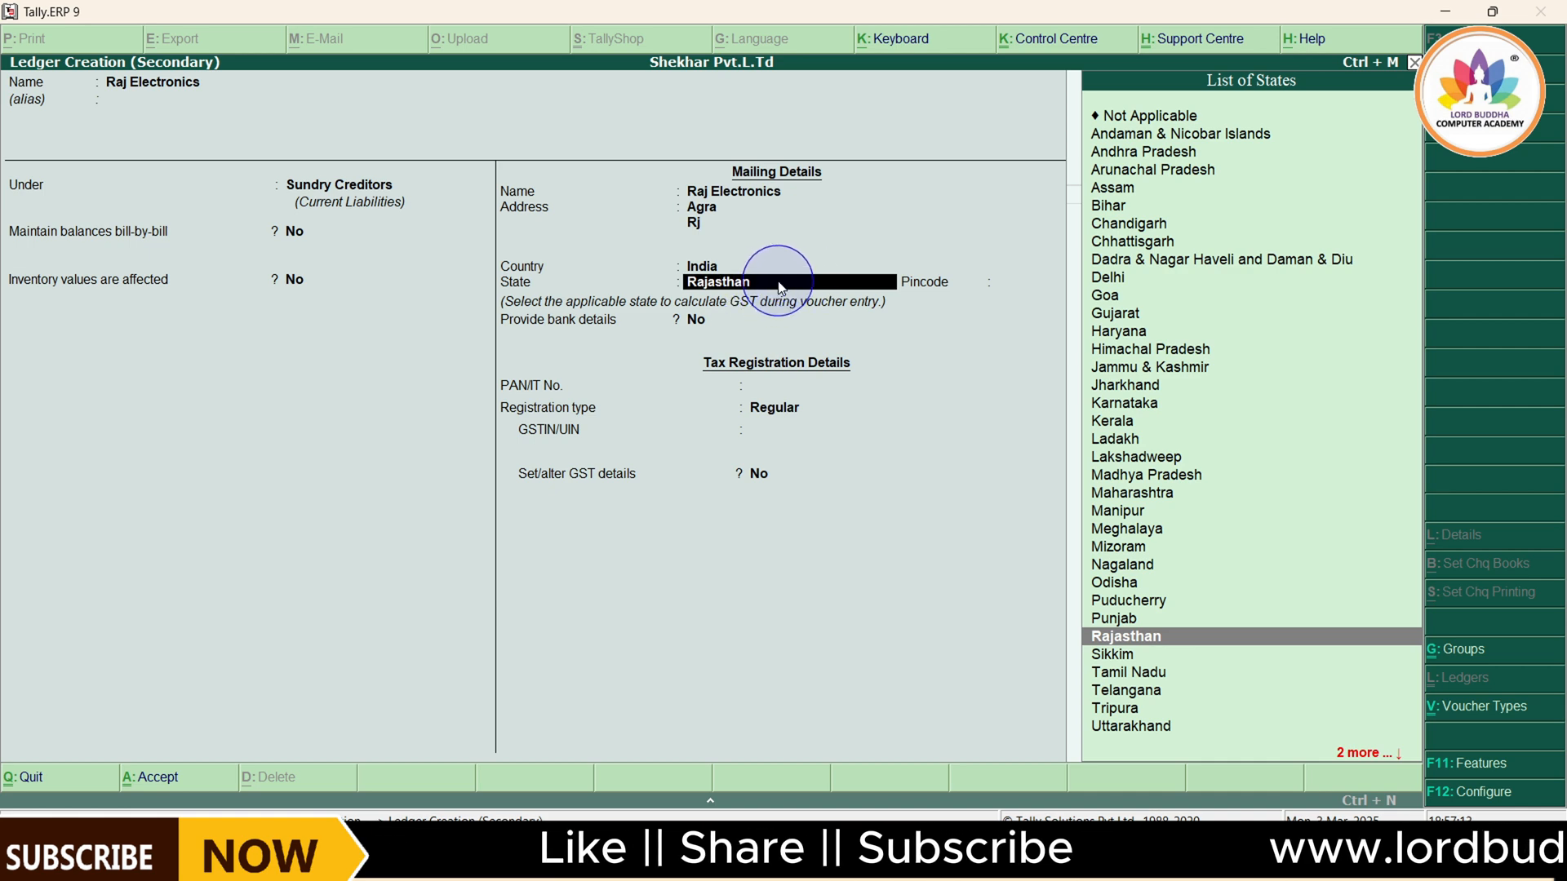
pyautogui.press('Return')
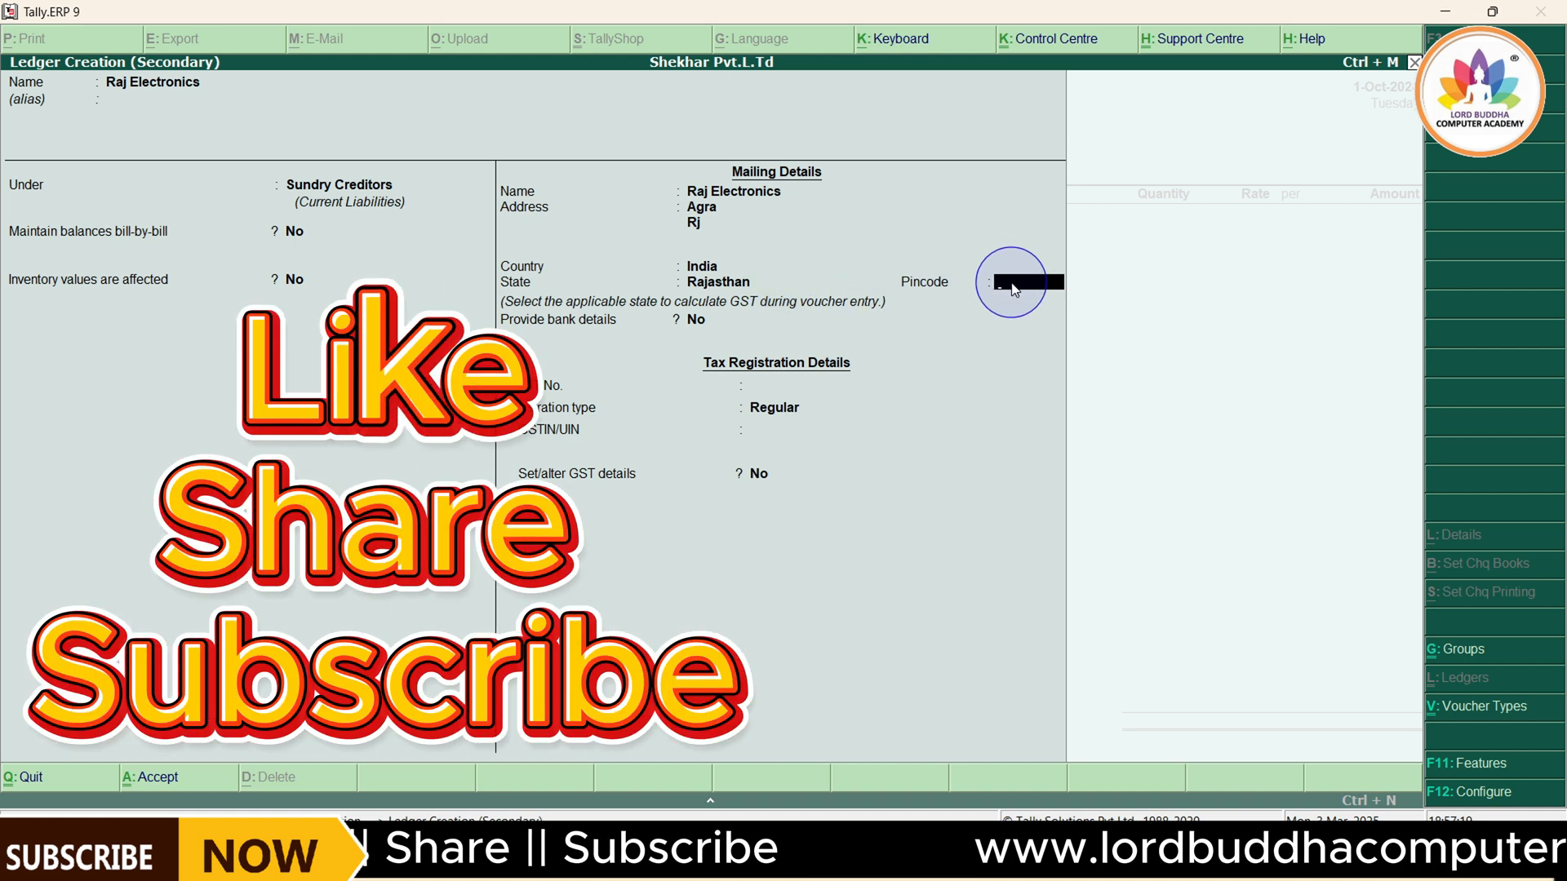
pyautogui.write('265412')
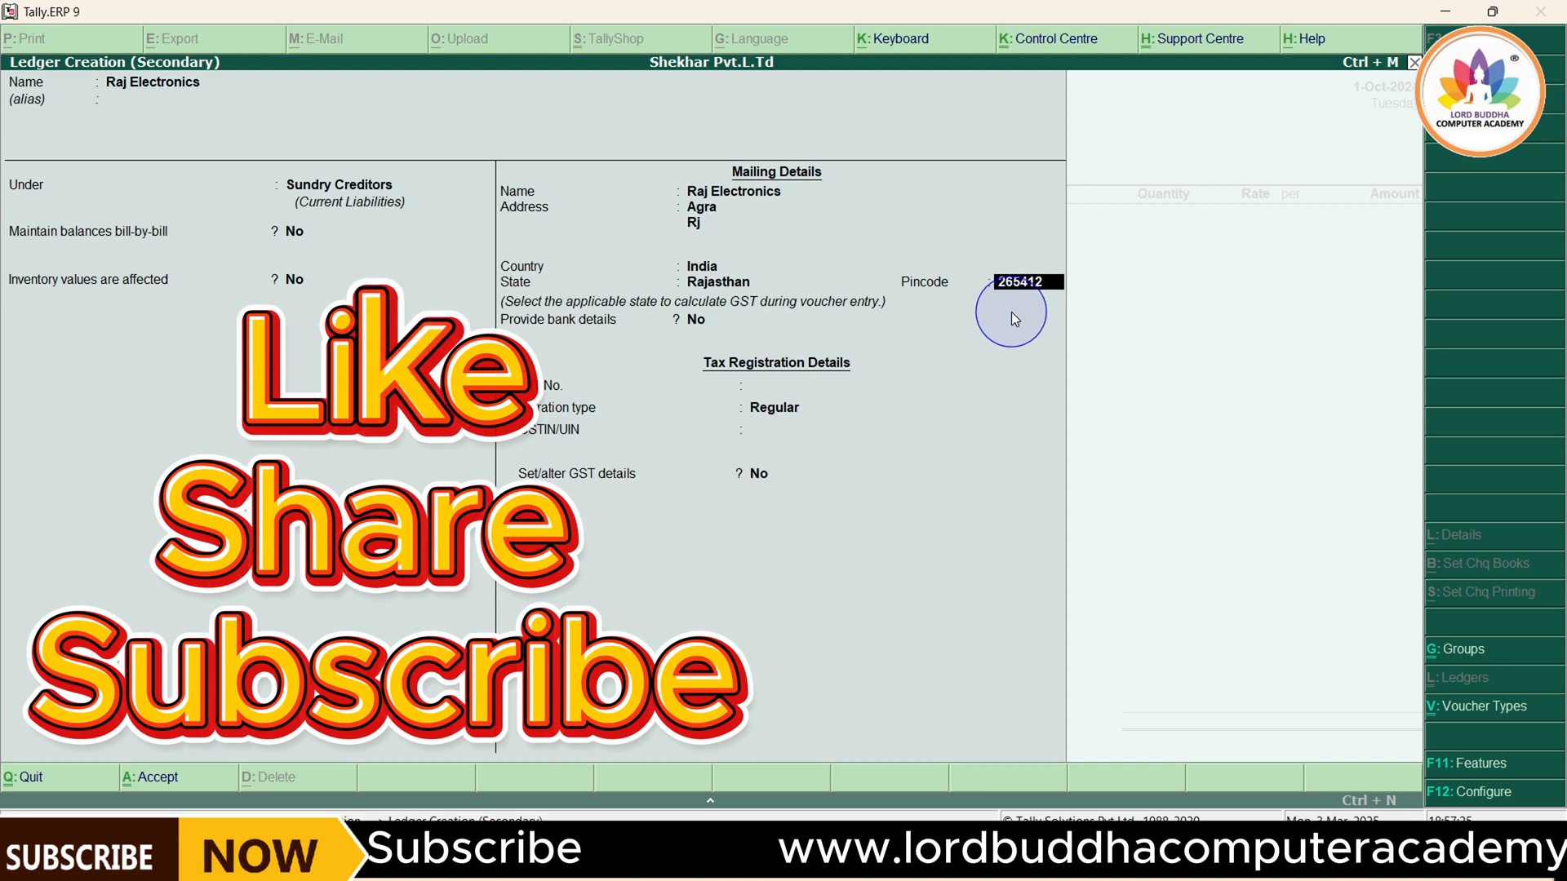
pyautogui.press('Return')
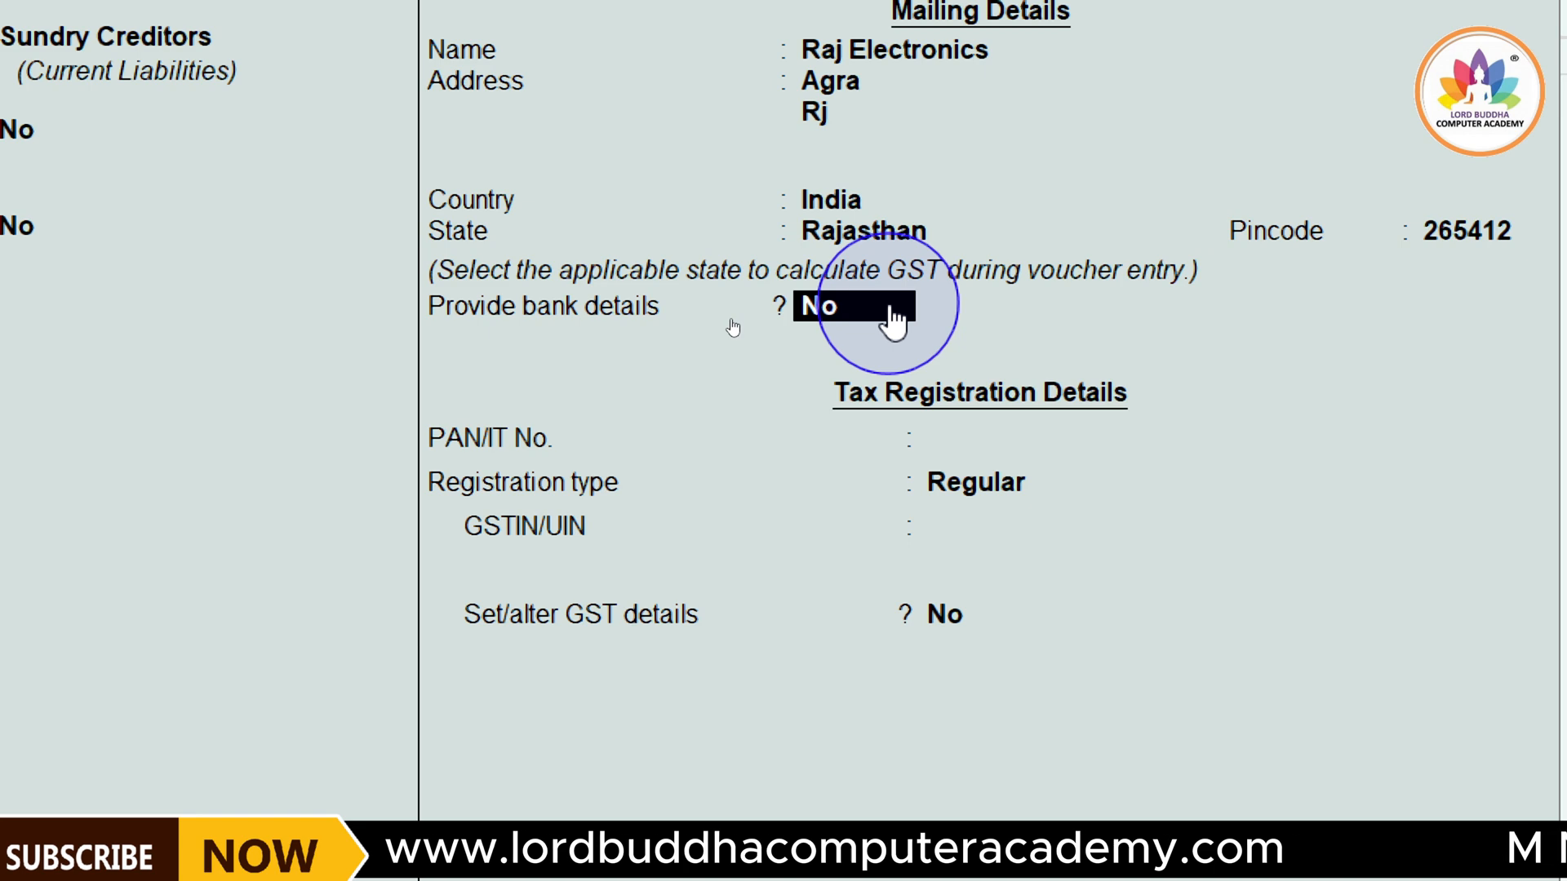
# Leave bank details at No and the PAN/IT number empty, and keep Regular as the registration type
pyautogui.press('Return')
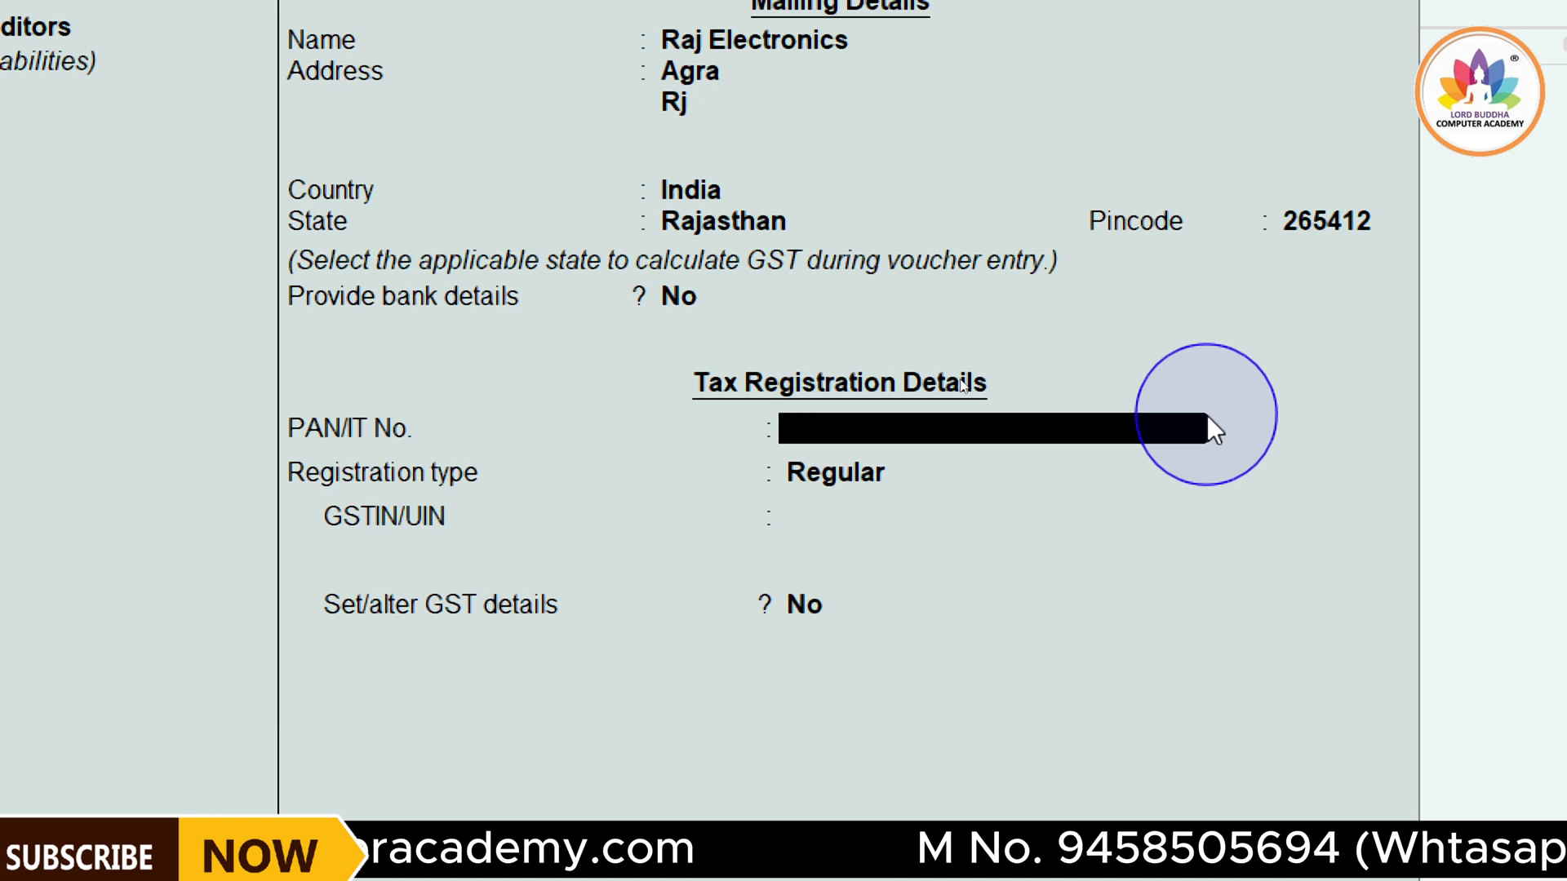
pyautogui.press('Return')
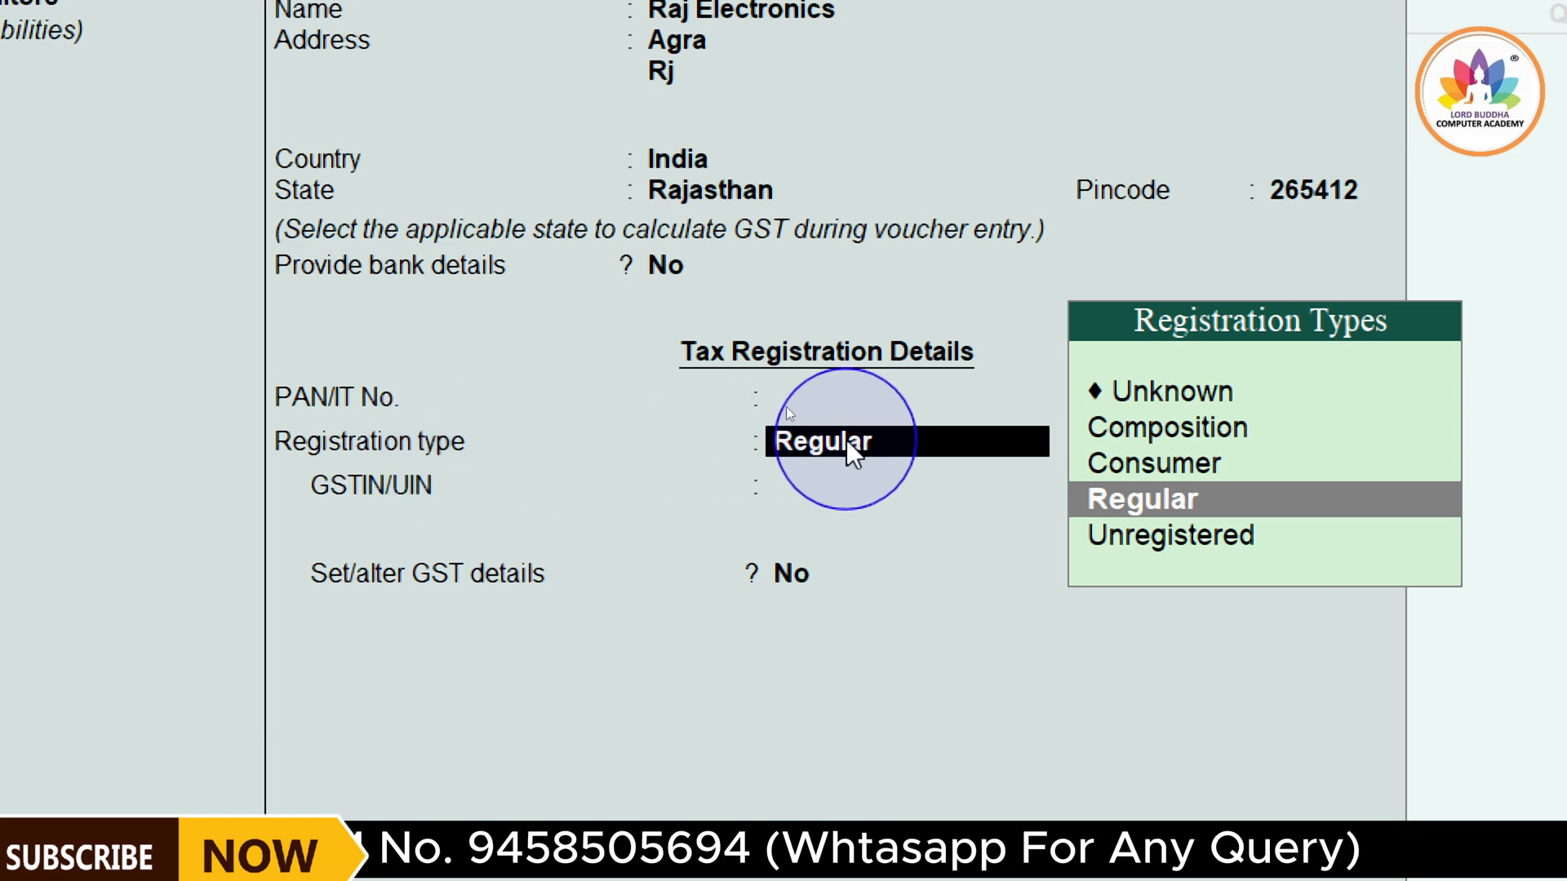
pyautogui.press('Return')
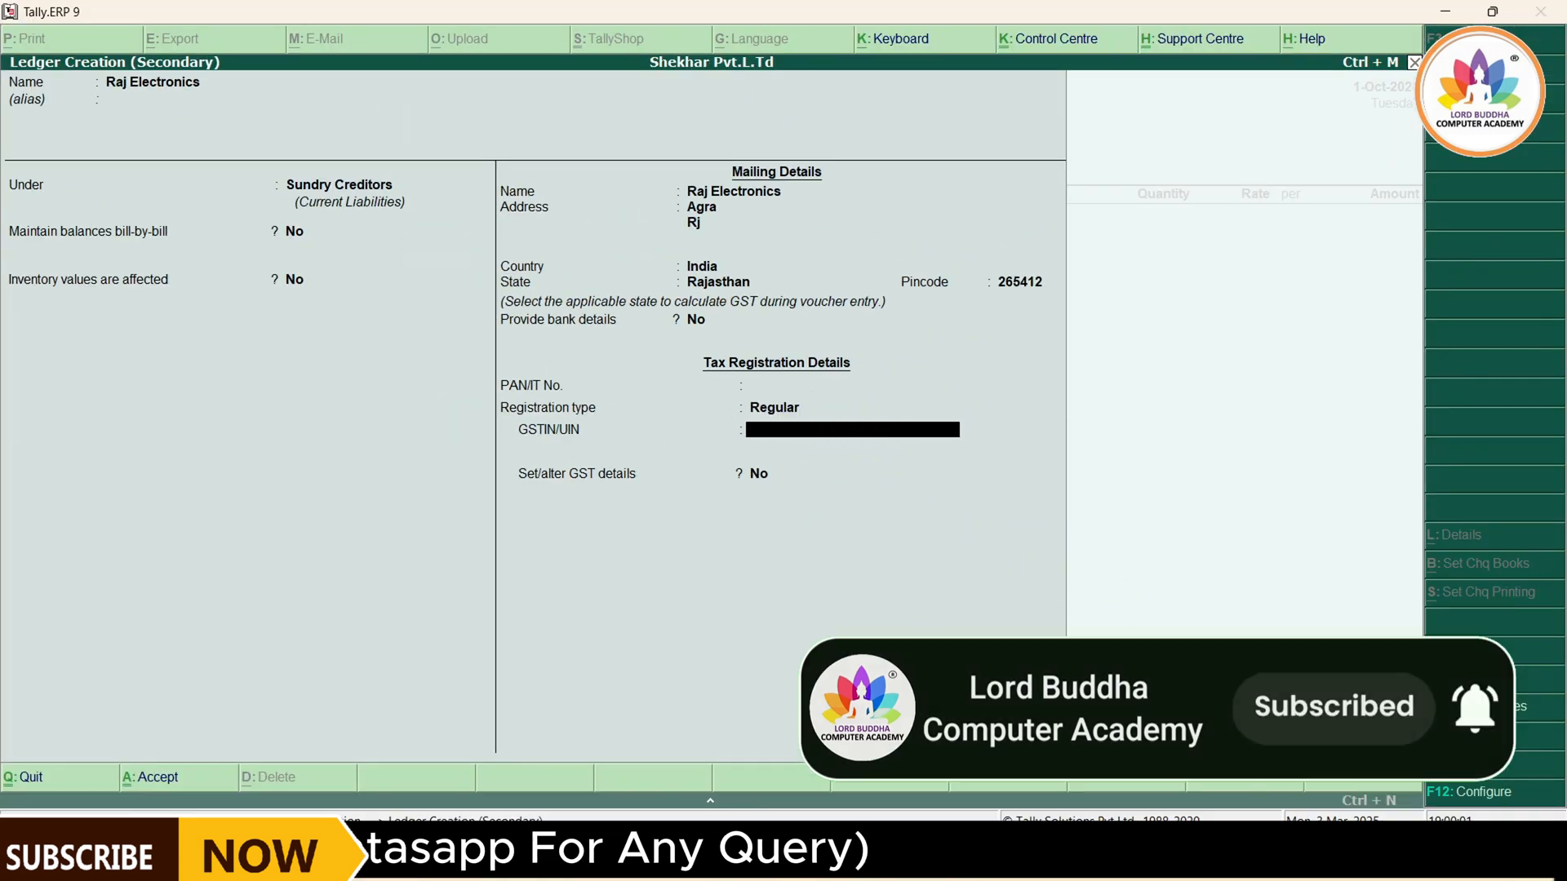
# Copy the supplier's GST number from the voucher PDF into the ledger's GSTIN/UIN field
pyautogui.moveTo(1122, 867)
pyautogui.click(1114, 784)
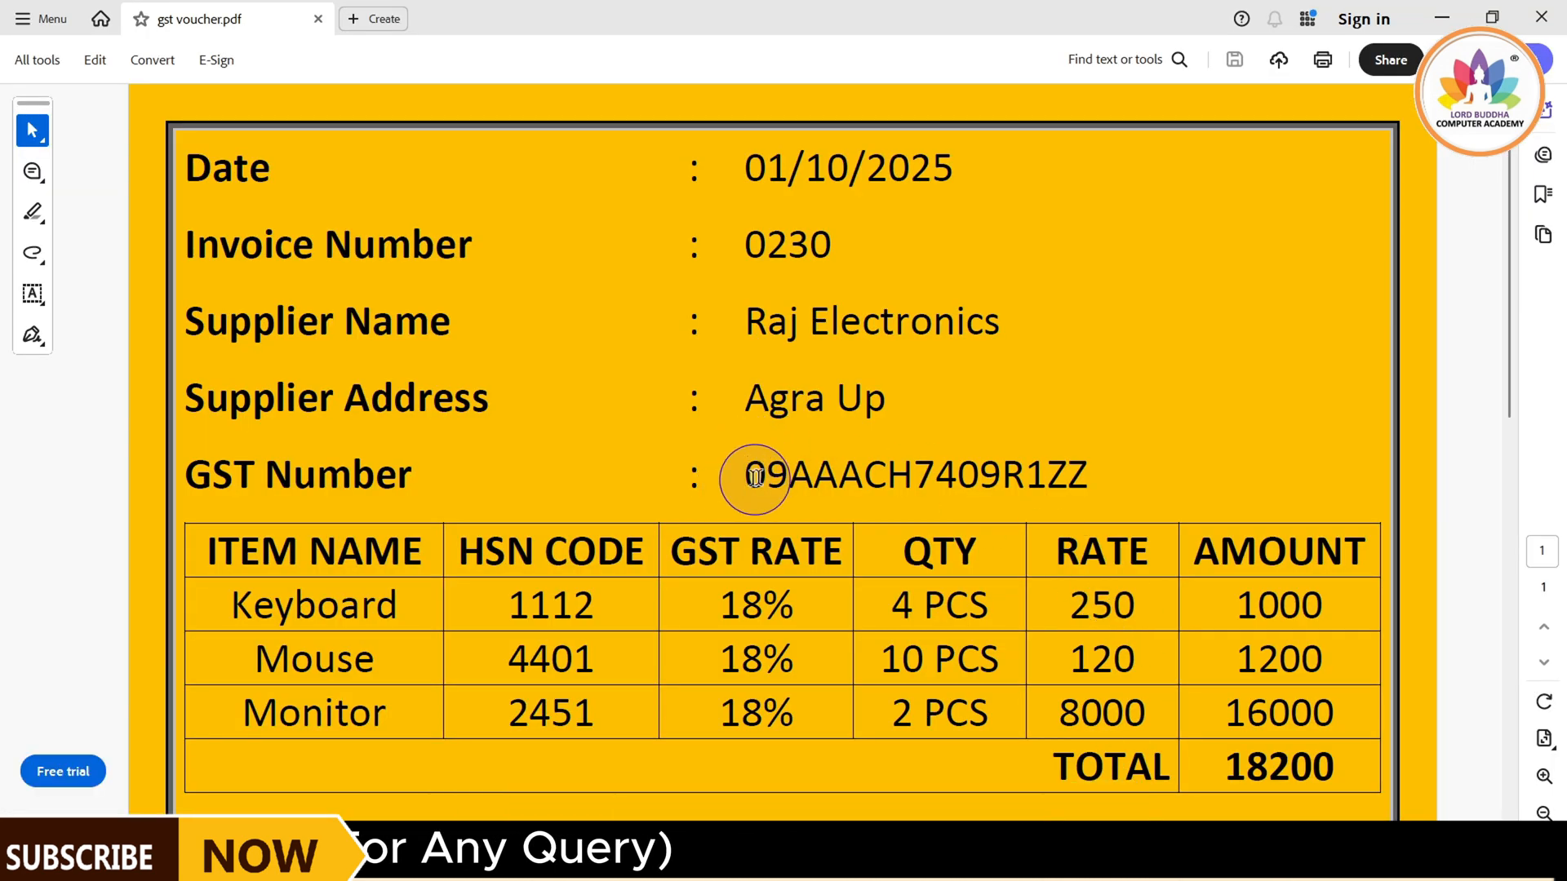
pyautogui.moveTo(752, 477); pyautogui.dragTo(1099, 463)
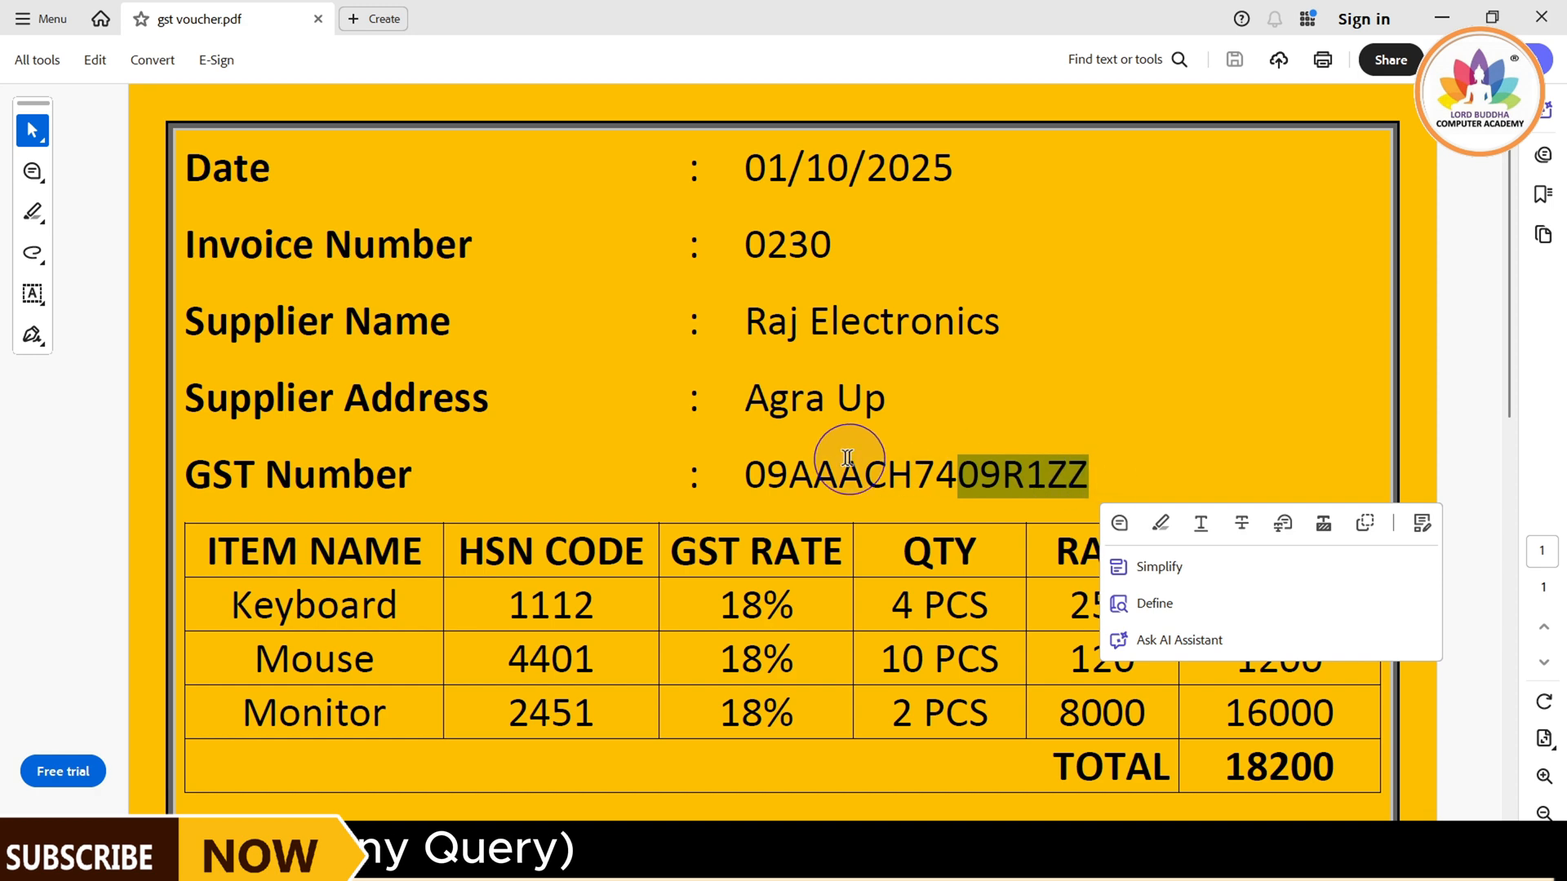
pyautogui.click(782, 479)
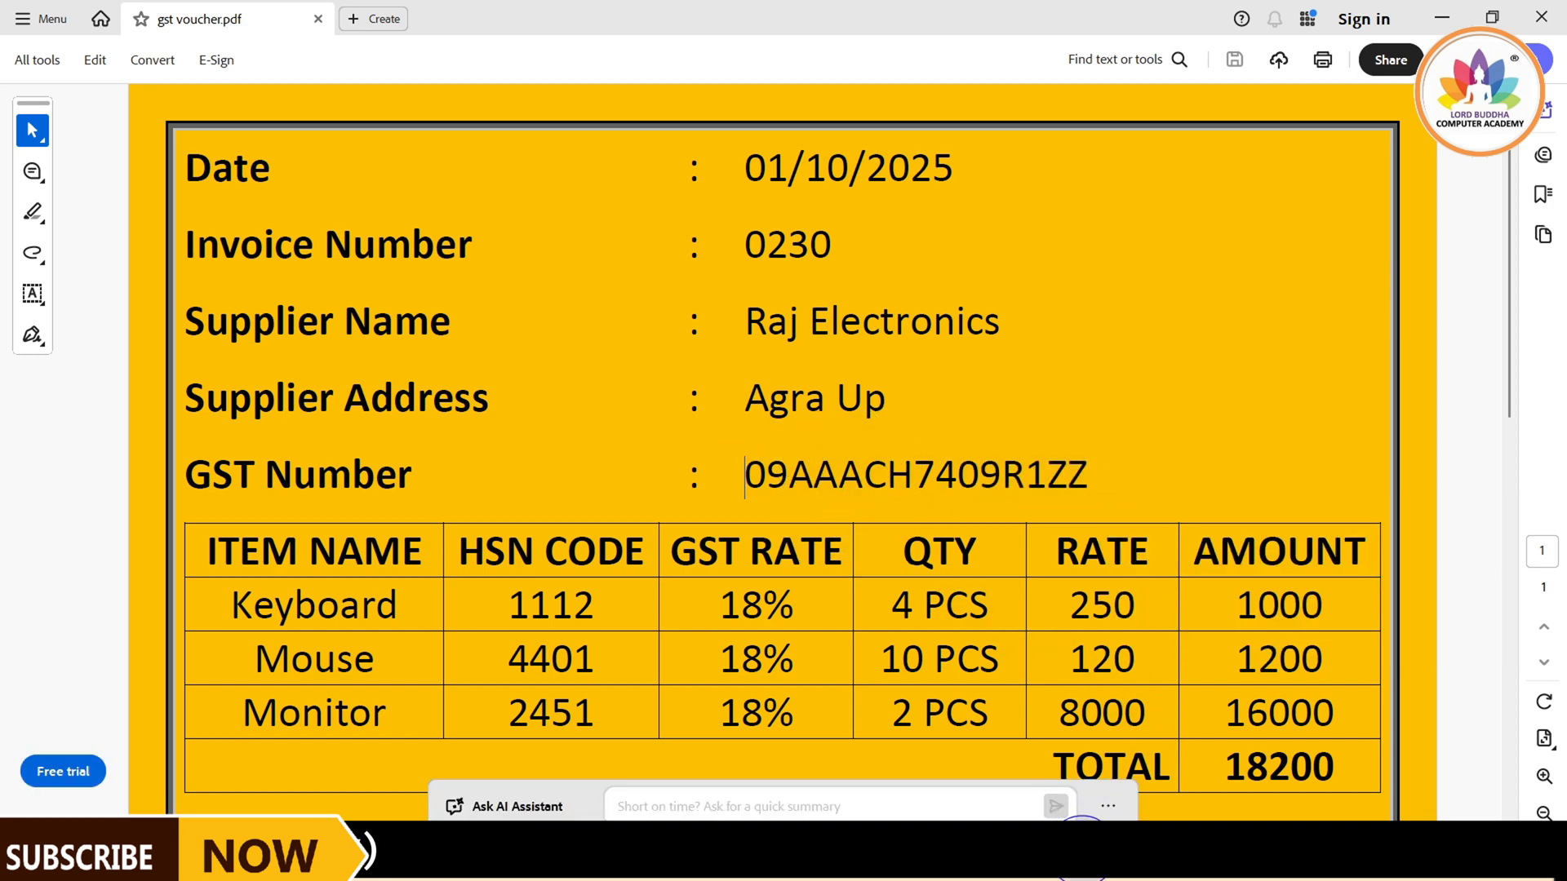
pyautogui.click(1073, 730)
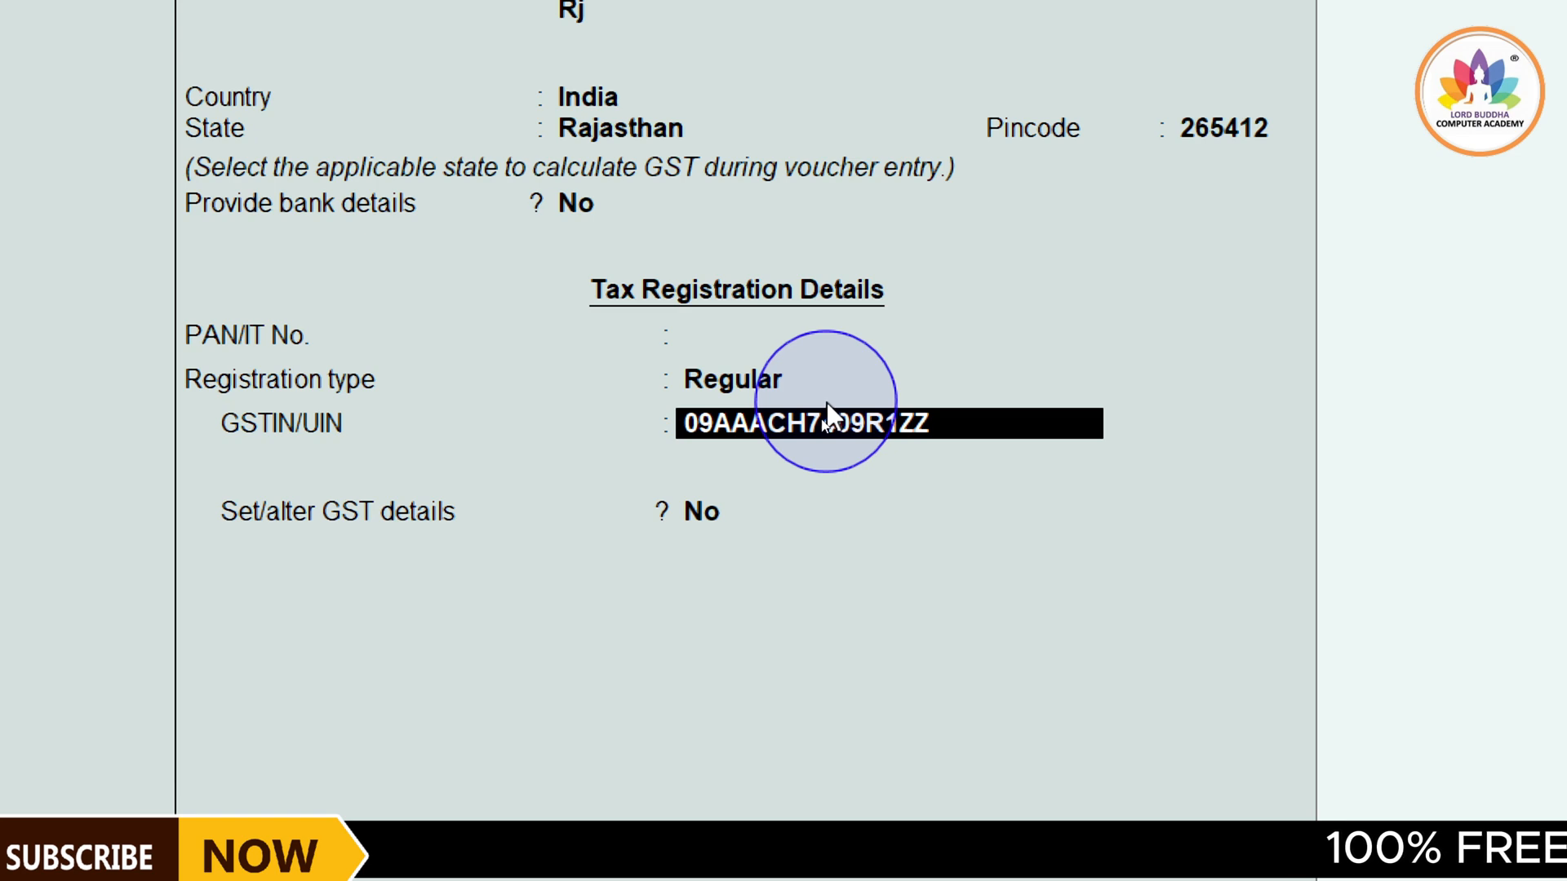
pyautogui.press('Return')
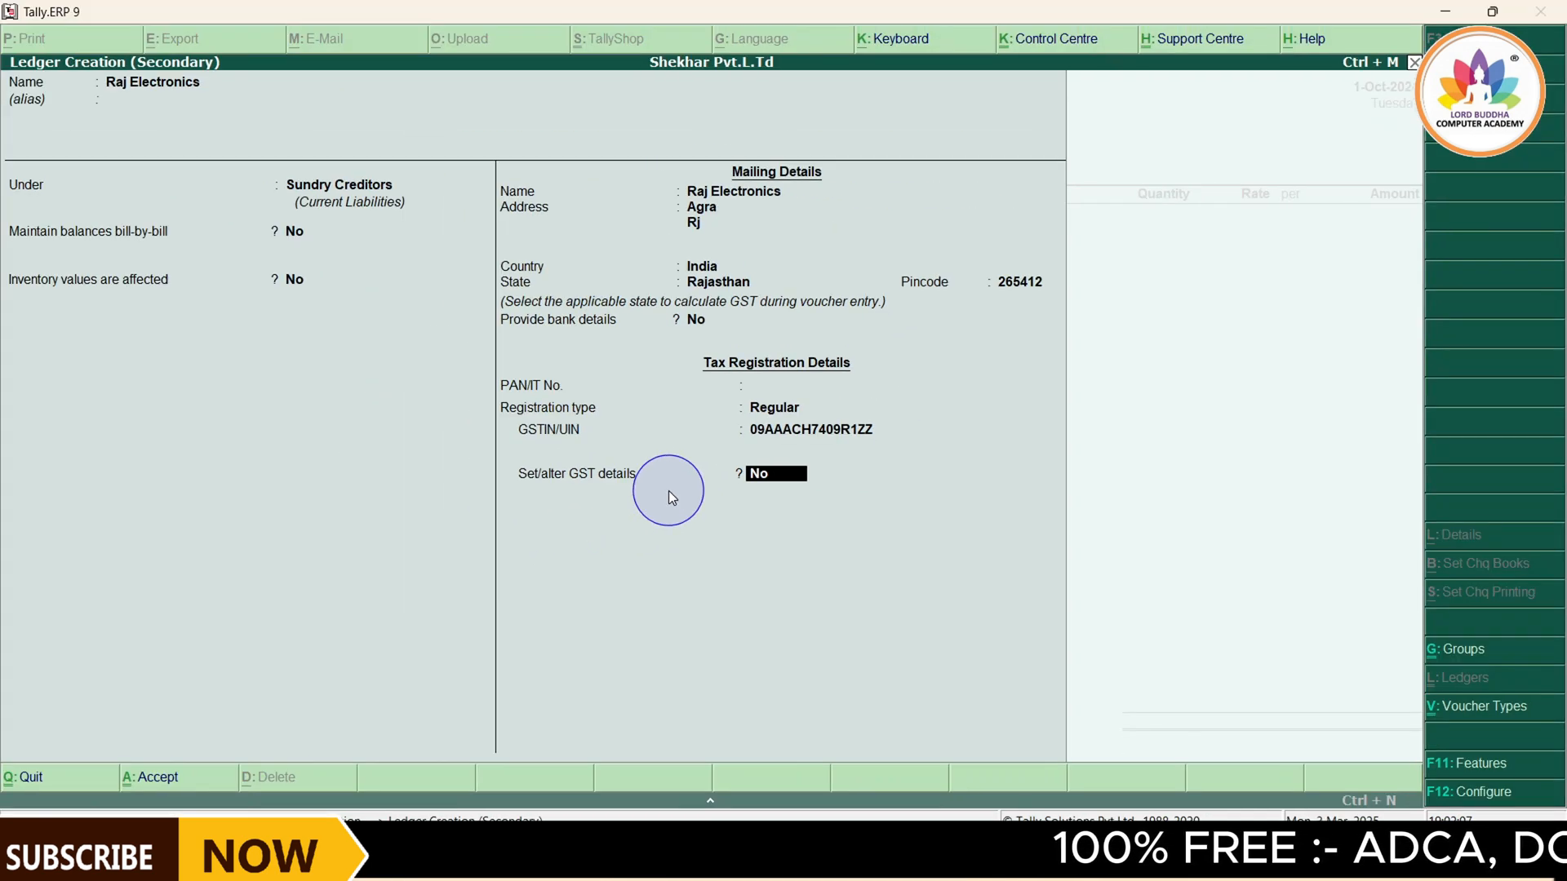
# Keep Set/alter GST details at No and accept the new supplier ledger
pyautogui.press('Return')
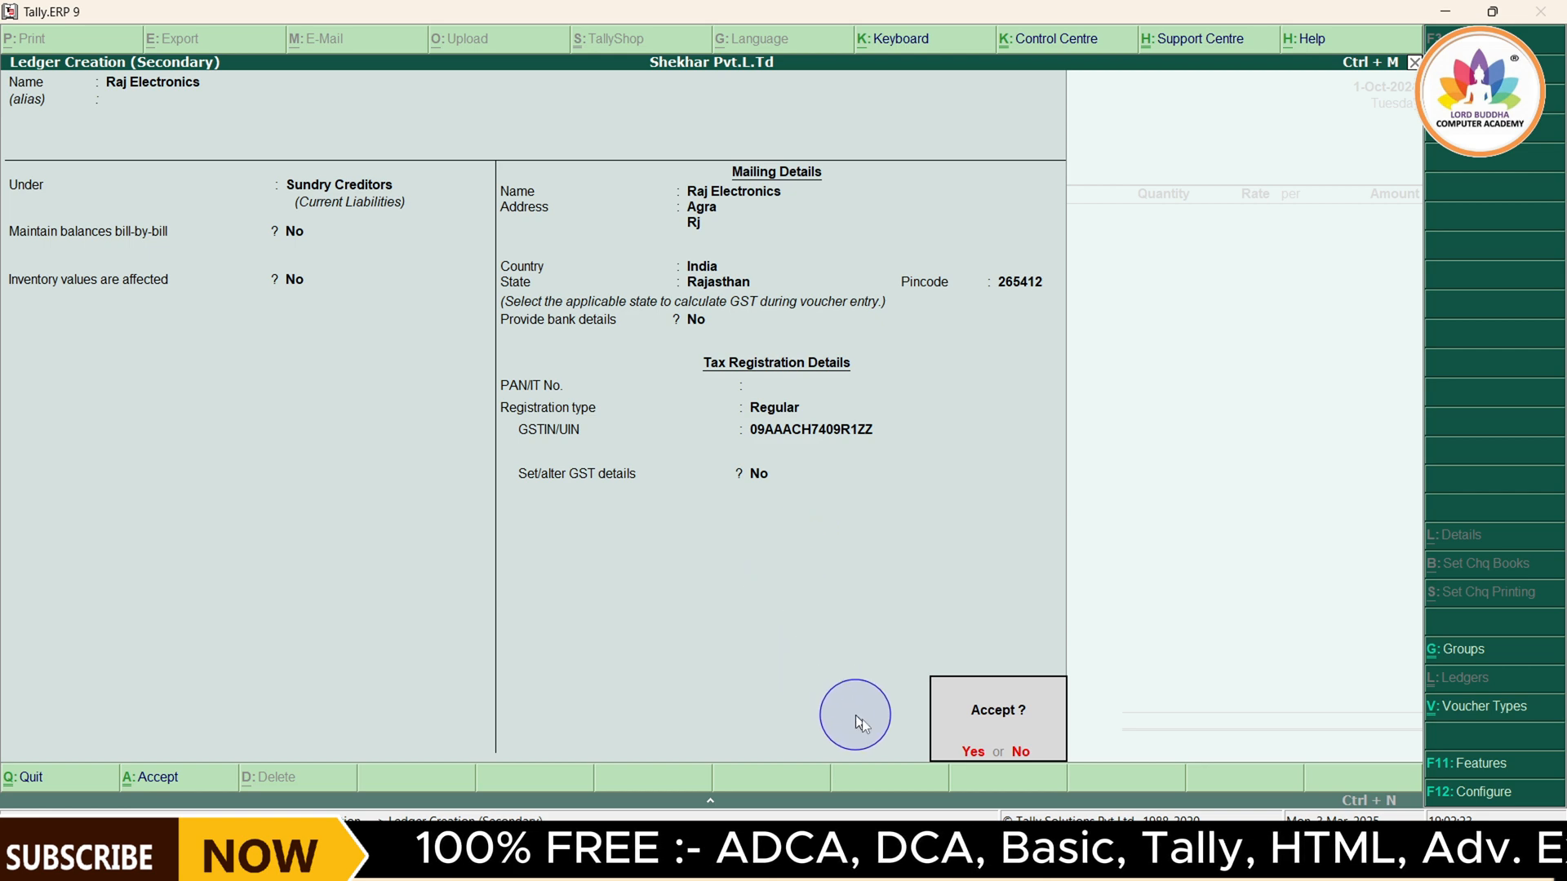
pyautogui.click(973, 753)
pyautogui.press('Return')
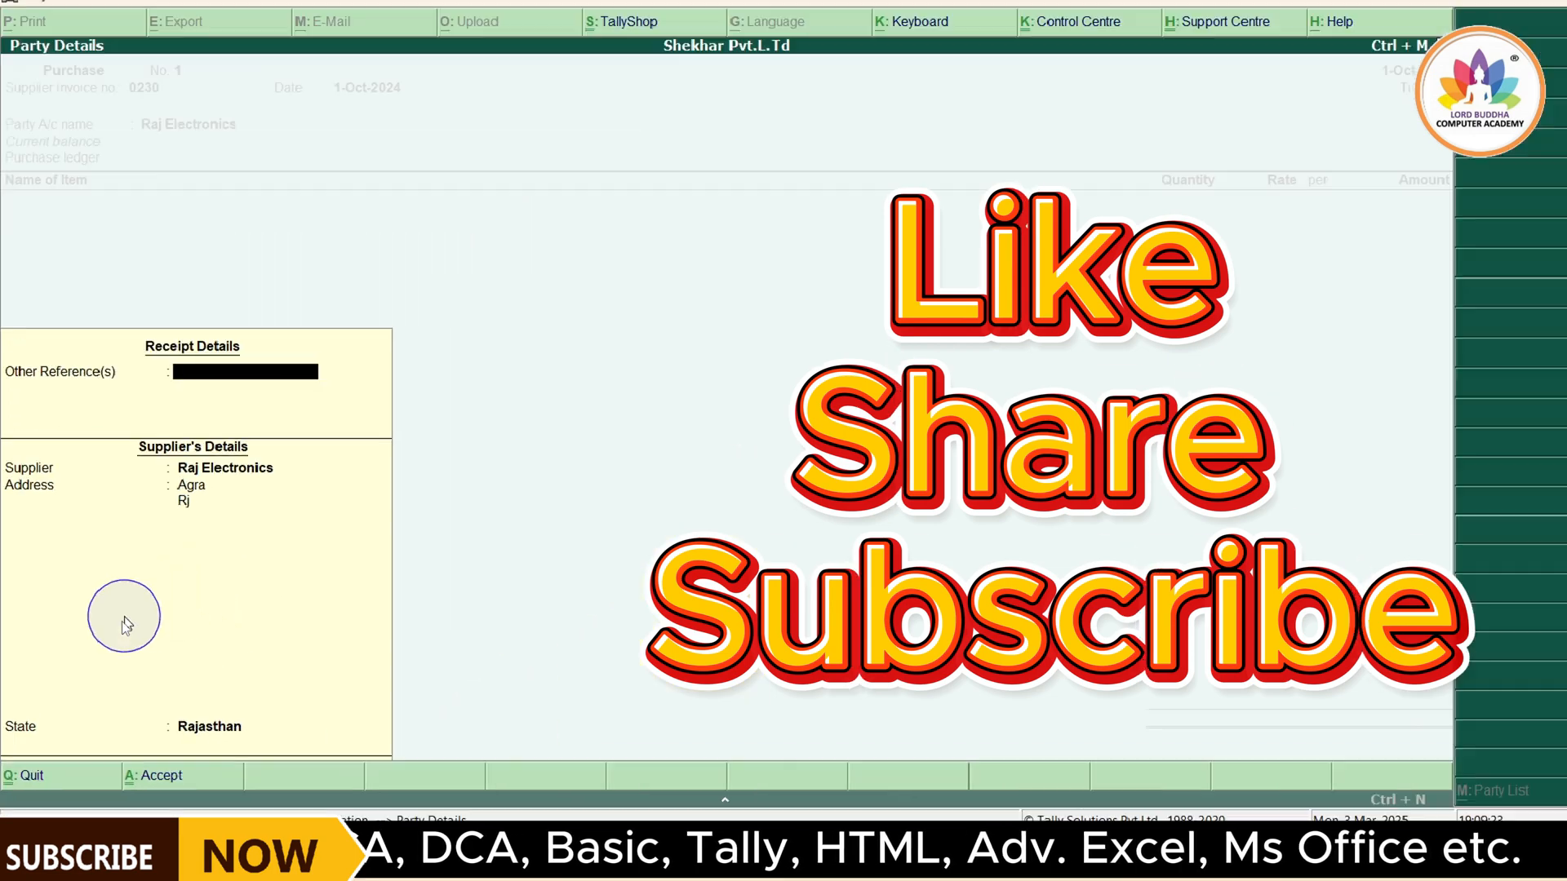
# Leave the receipt's Other Reference(s) empty and confirm the Raj Electronics supplier details for the purchase voucher
pyautogui.press('Return')
pyautogui.press('Return')
pyautogui.press('Return')
pyautogui.press('Return')
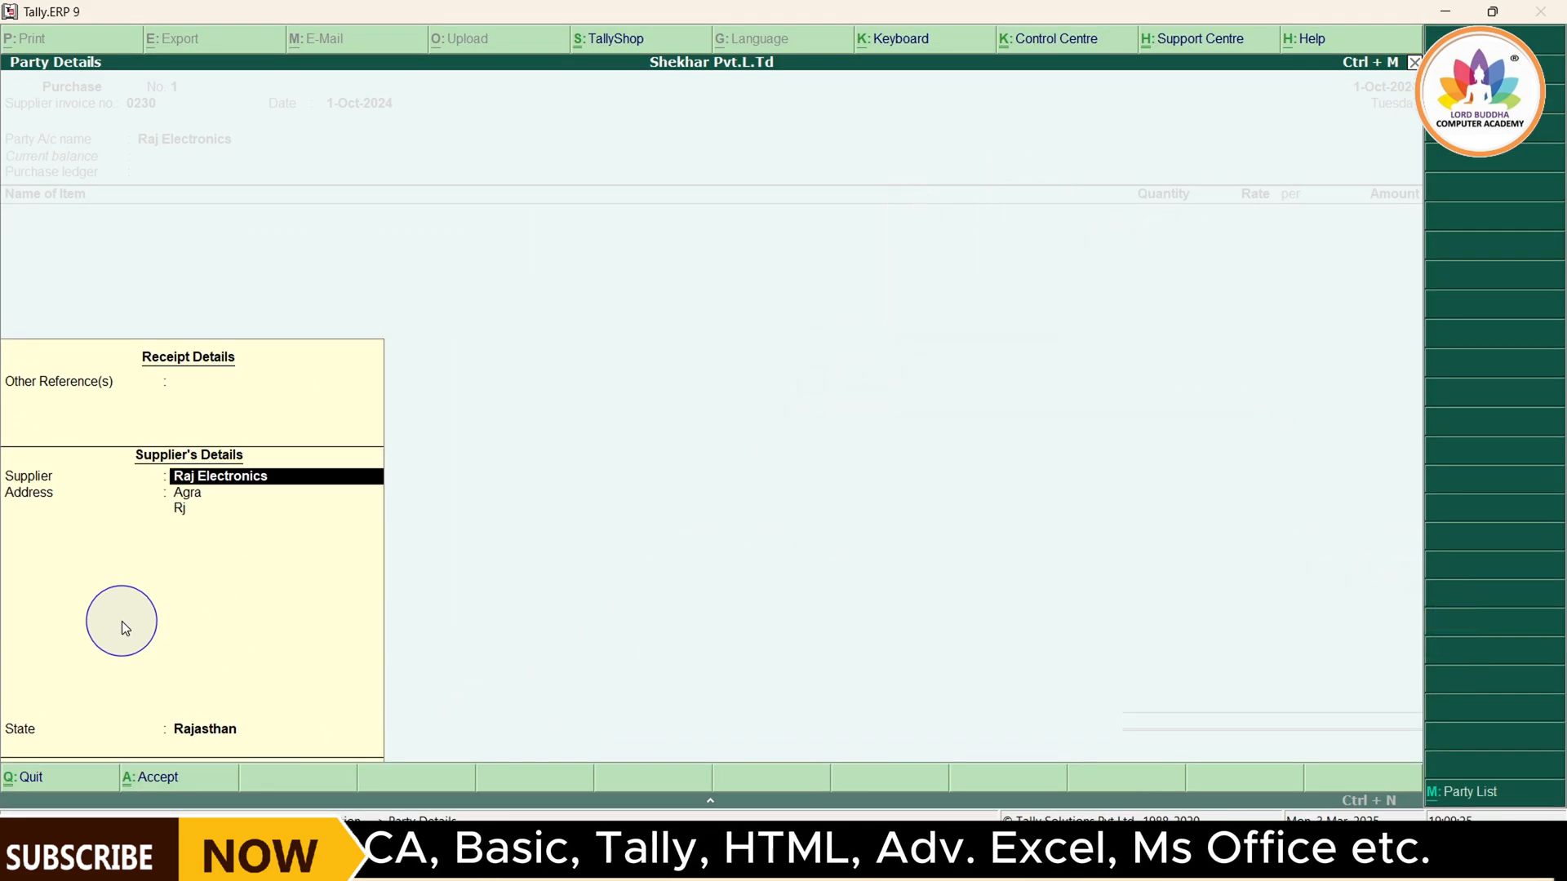
pyautogui.press('Return')
pyautogui.press('Return')
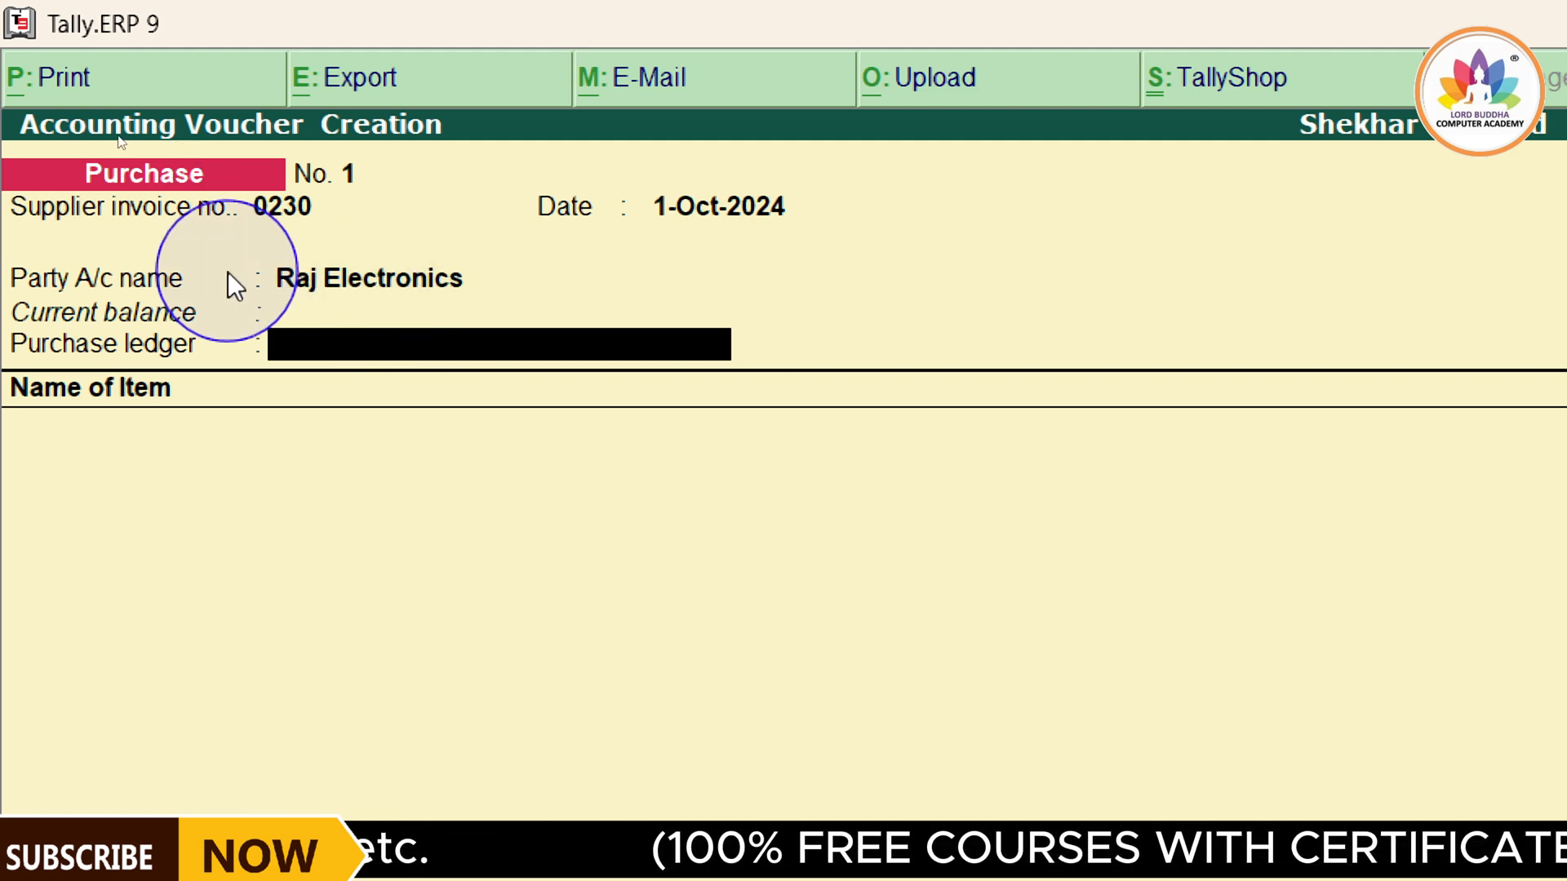
# Open the Raj Electronics party ledger for alteration, review its mailing and tax registration details, and return to the voucher's purchase ledger field
pyautogui.click(350, 282)
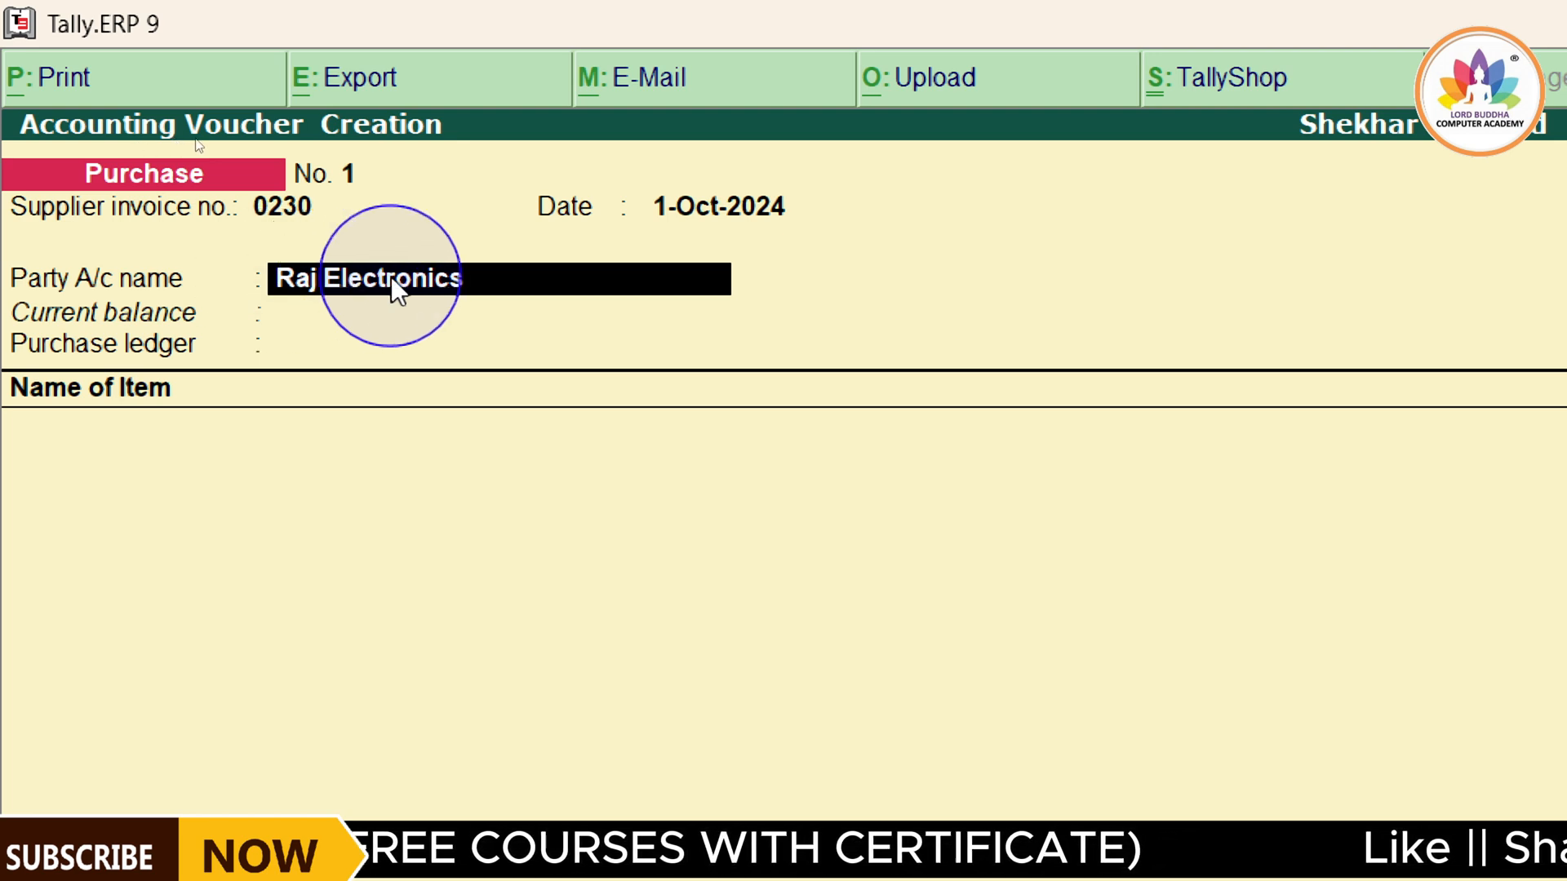
pyautogui.hotkey('ctrl', 'Return')
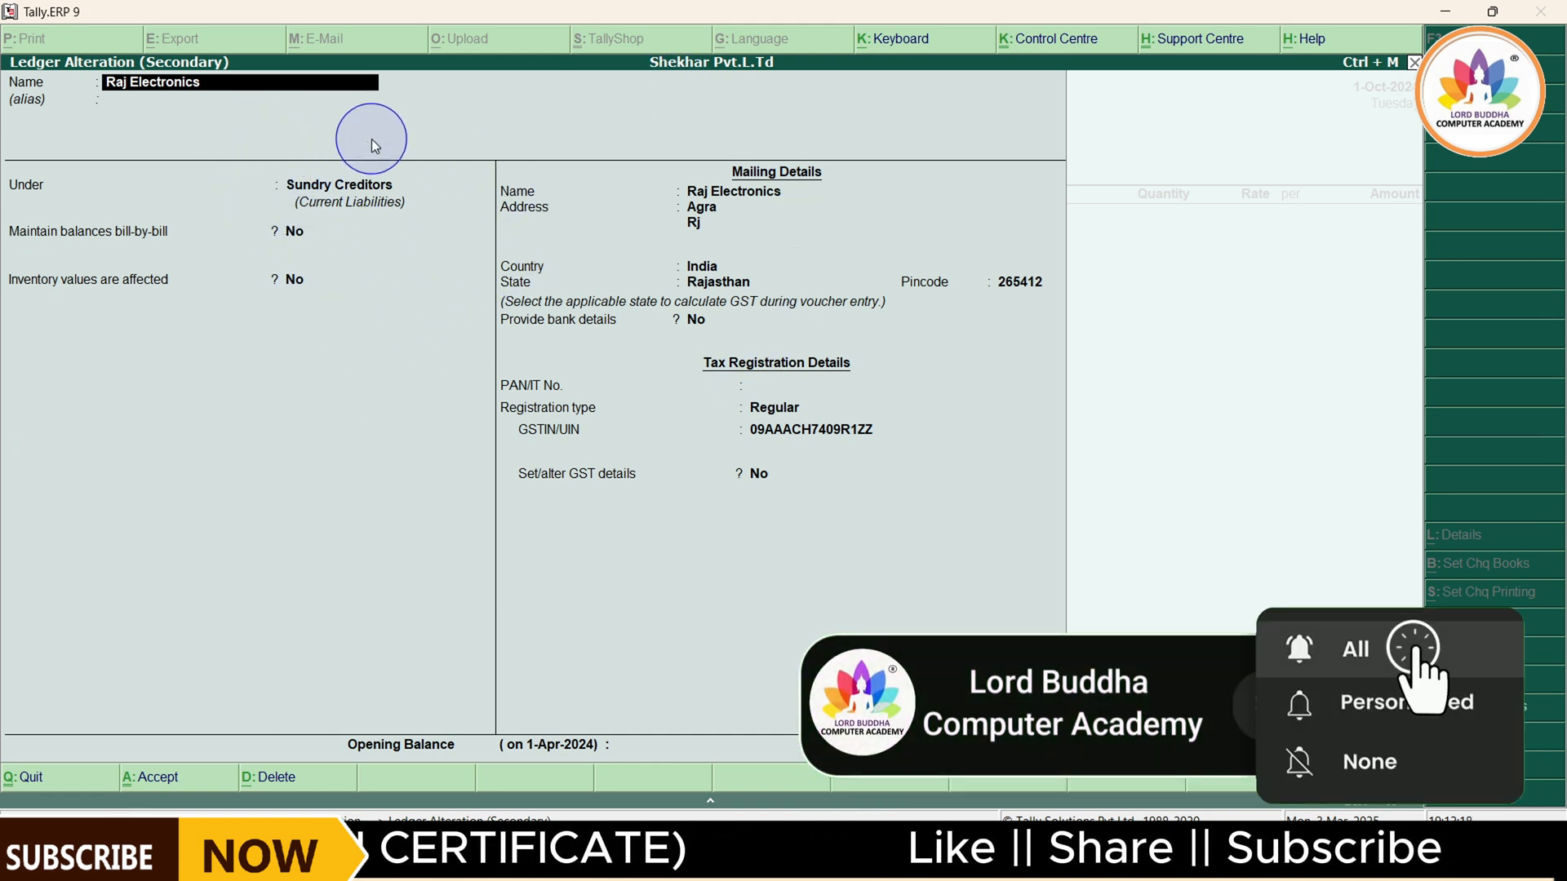
pyautogui.press('Return')
pyautogui.press('Return')
pyautogui.press('Return')
pyautogui.press('Return')
pyautogui.press('Return')
pyautogui.press('Return')
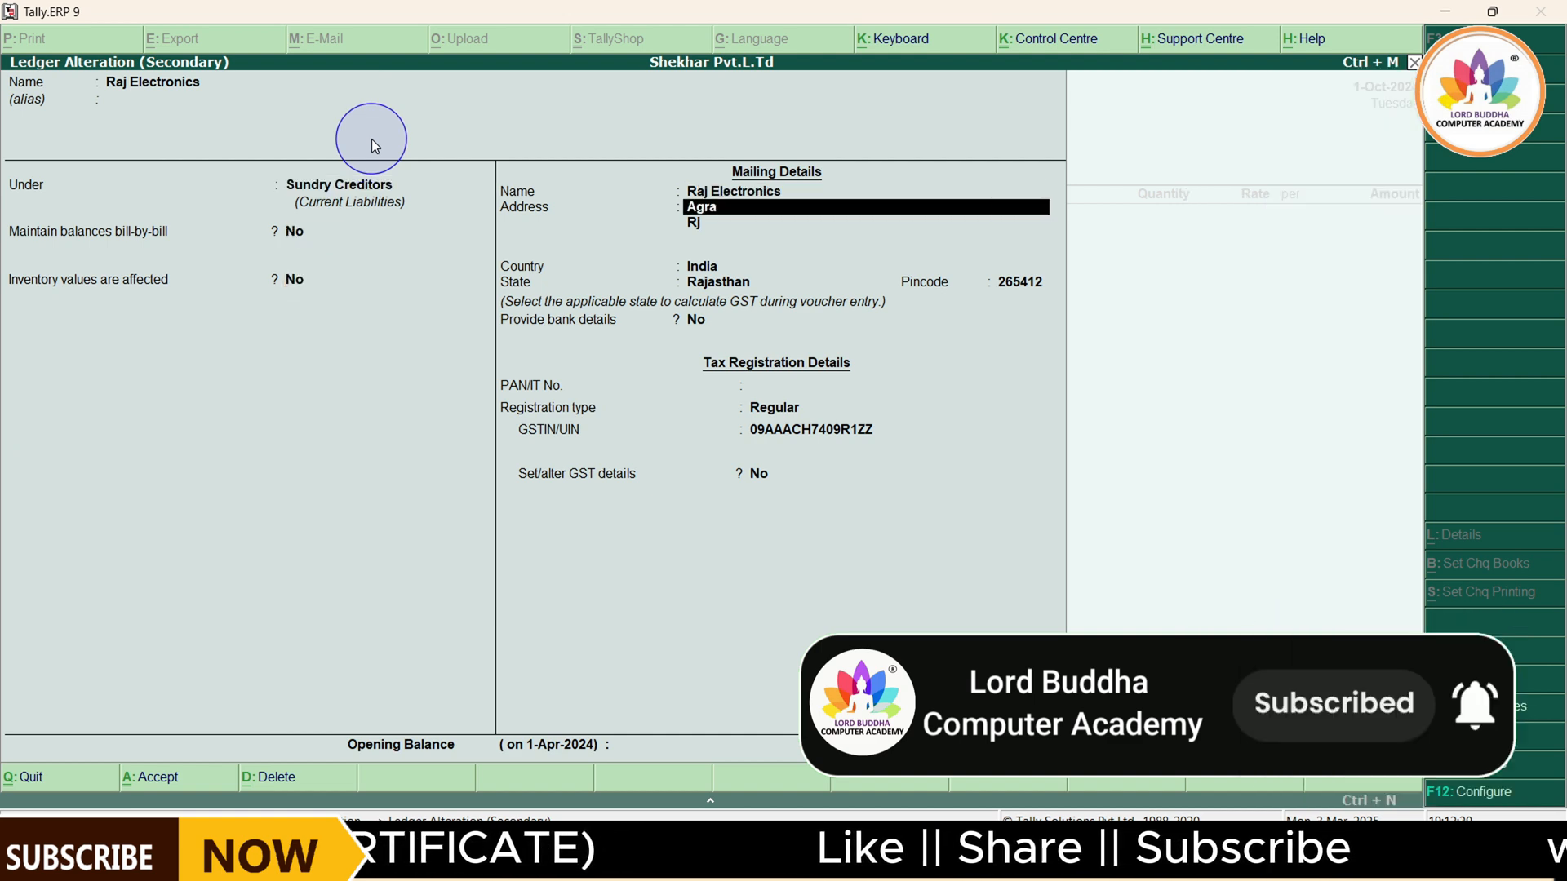
pyautogui.press('Return')
pyautogui.press('Return')
pyautogui.press('Return')
pyautogui.press('Return')
pyautogui.press('Return')
pyautogui.press('Return')
pyautogui.press('Return')
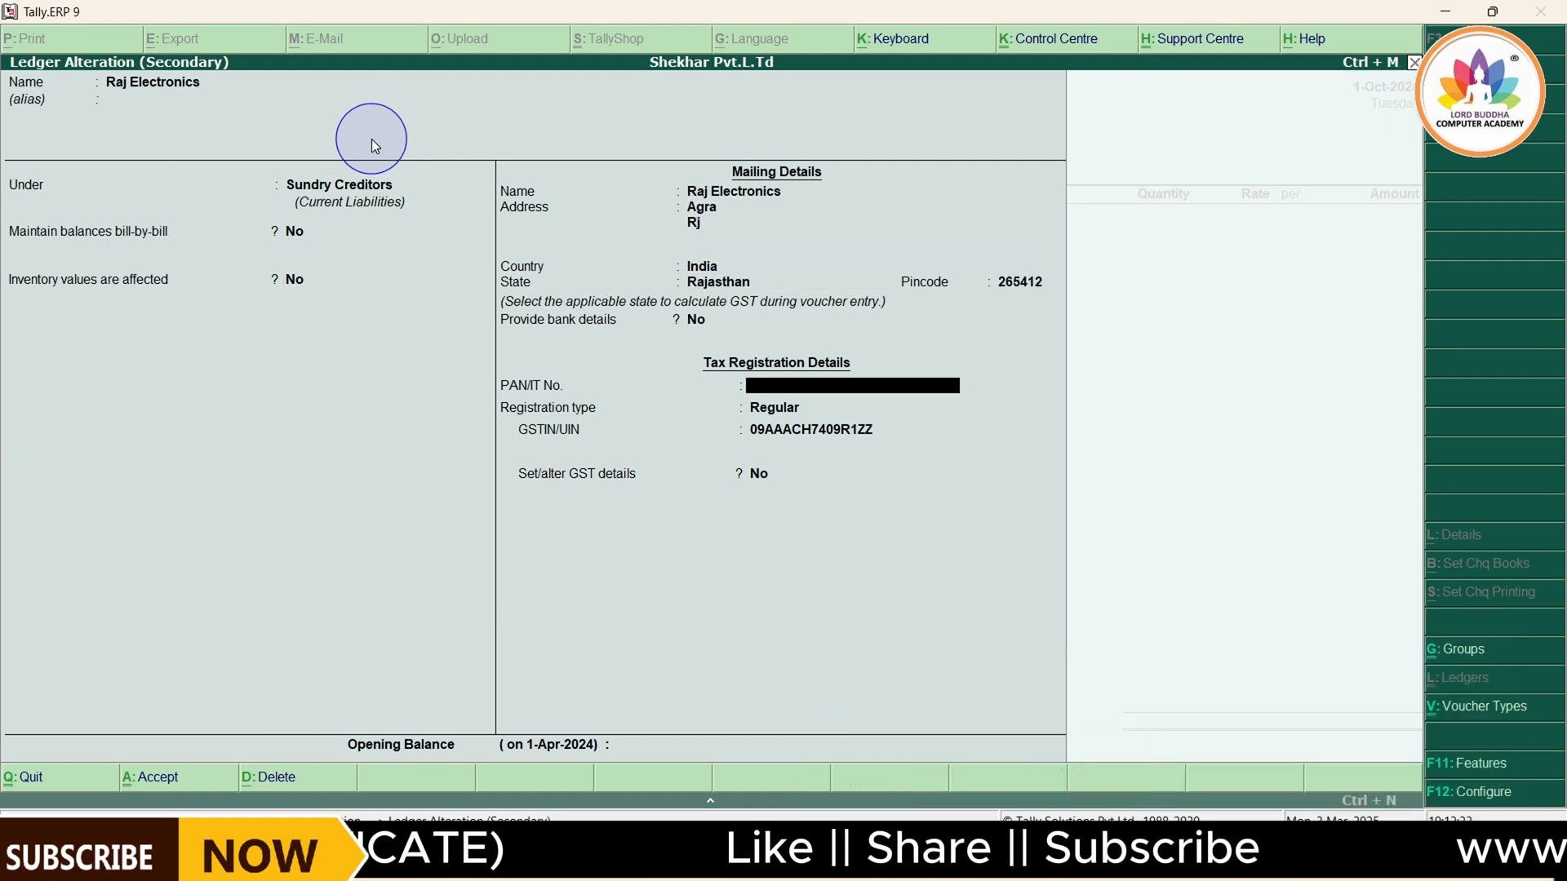
pyautogui.press('Return')
pyautogui.press('Return')
pyautogui.press('Return')
pyautogui.press('Return')
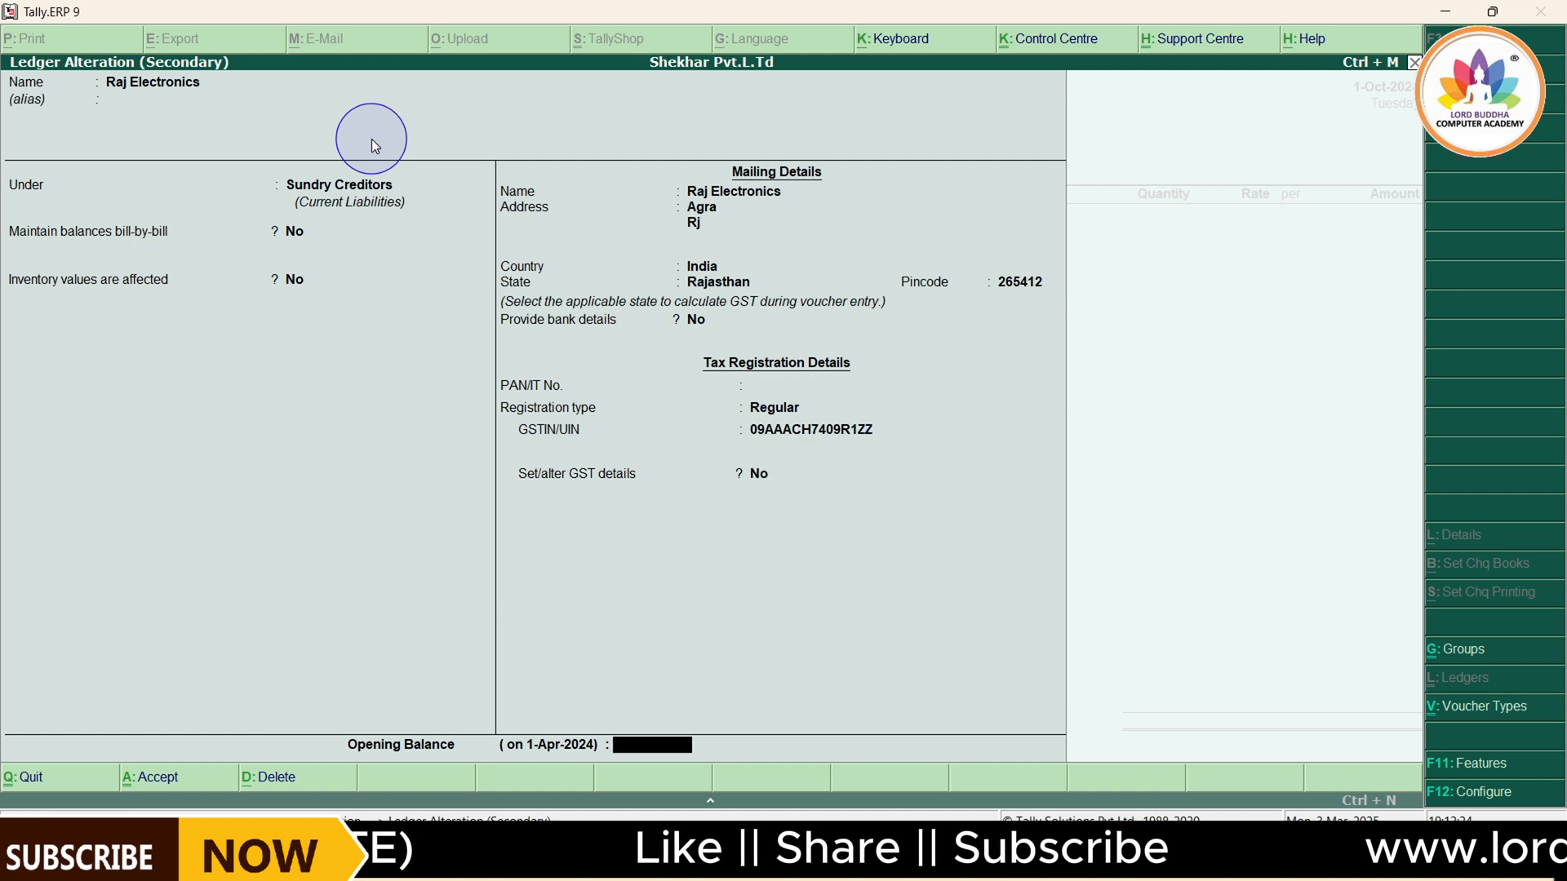
pyautogui.press('Return')
pyautogui.press('Return')
pyautogui.press('Return')
pyautogui.press('Return')
pyautogui.press('Return')
pyautogui.press('Return')
pyautogui.press('Return')
pyautogui.press('Return')
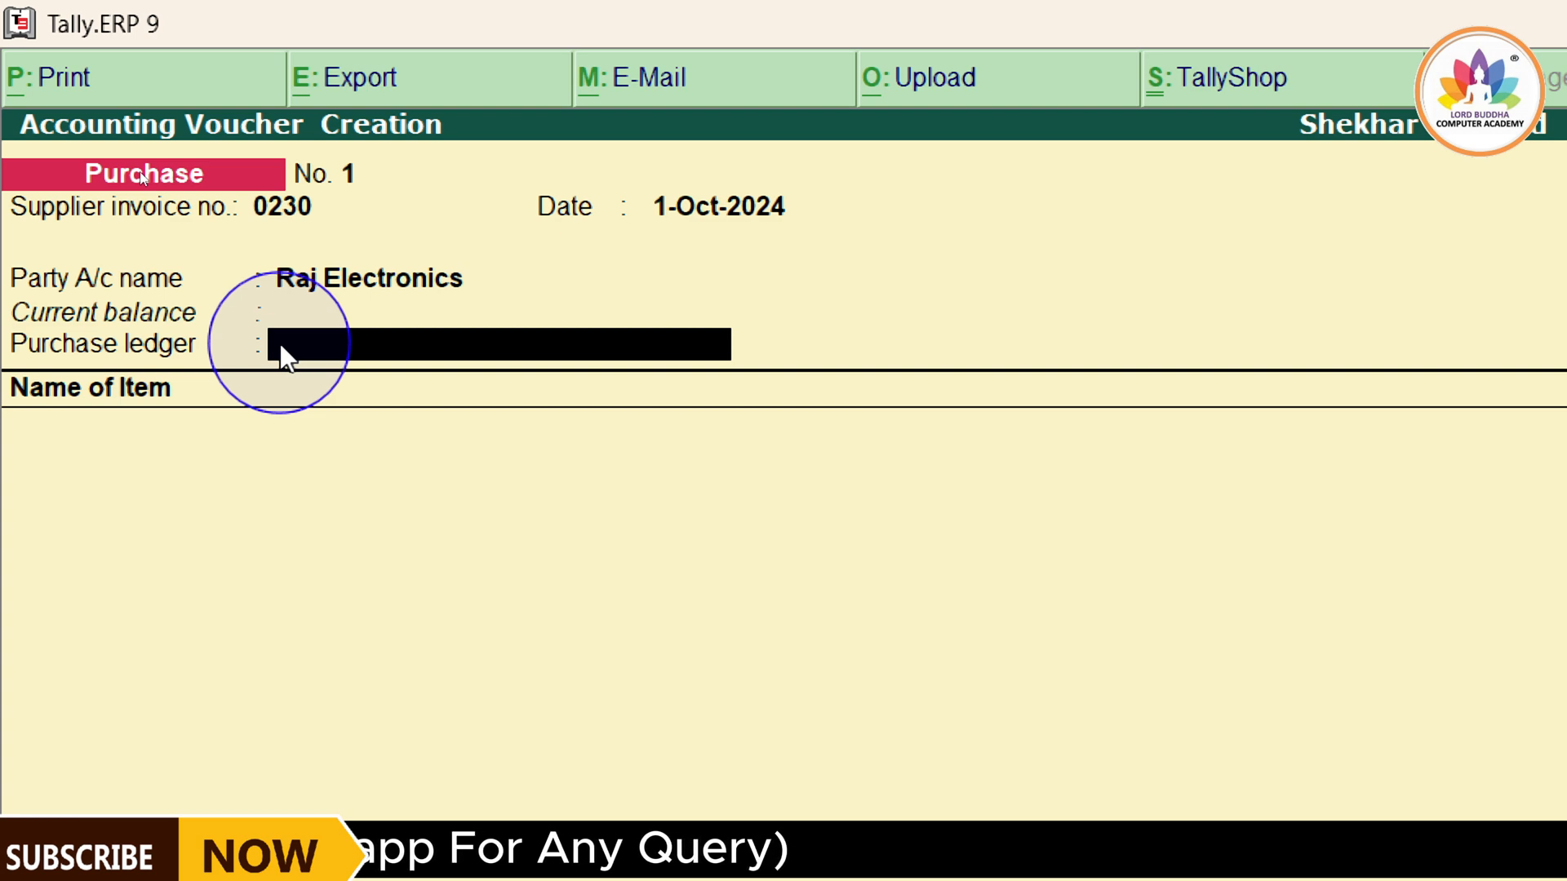
# Start a new purchase ledger from within the voucher, name it Purchase A/c 18% and leave its alias empty
pyautogui.hotkey('alt', 'c')
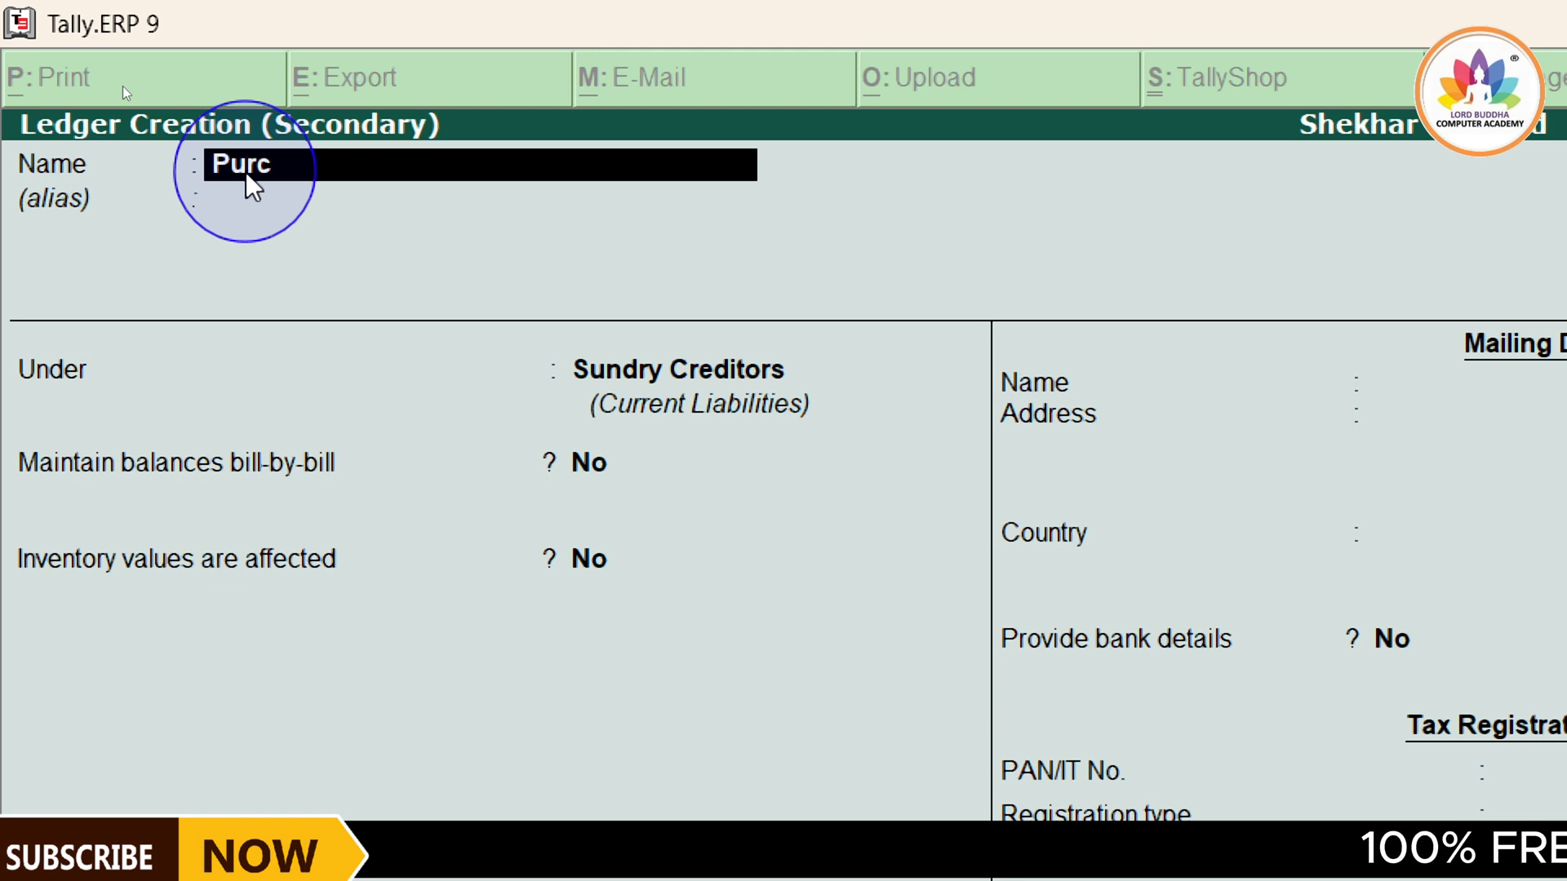
pyautogui.write('hase Ac')
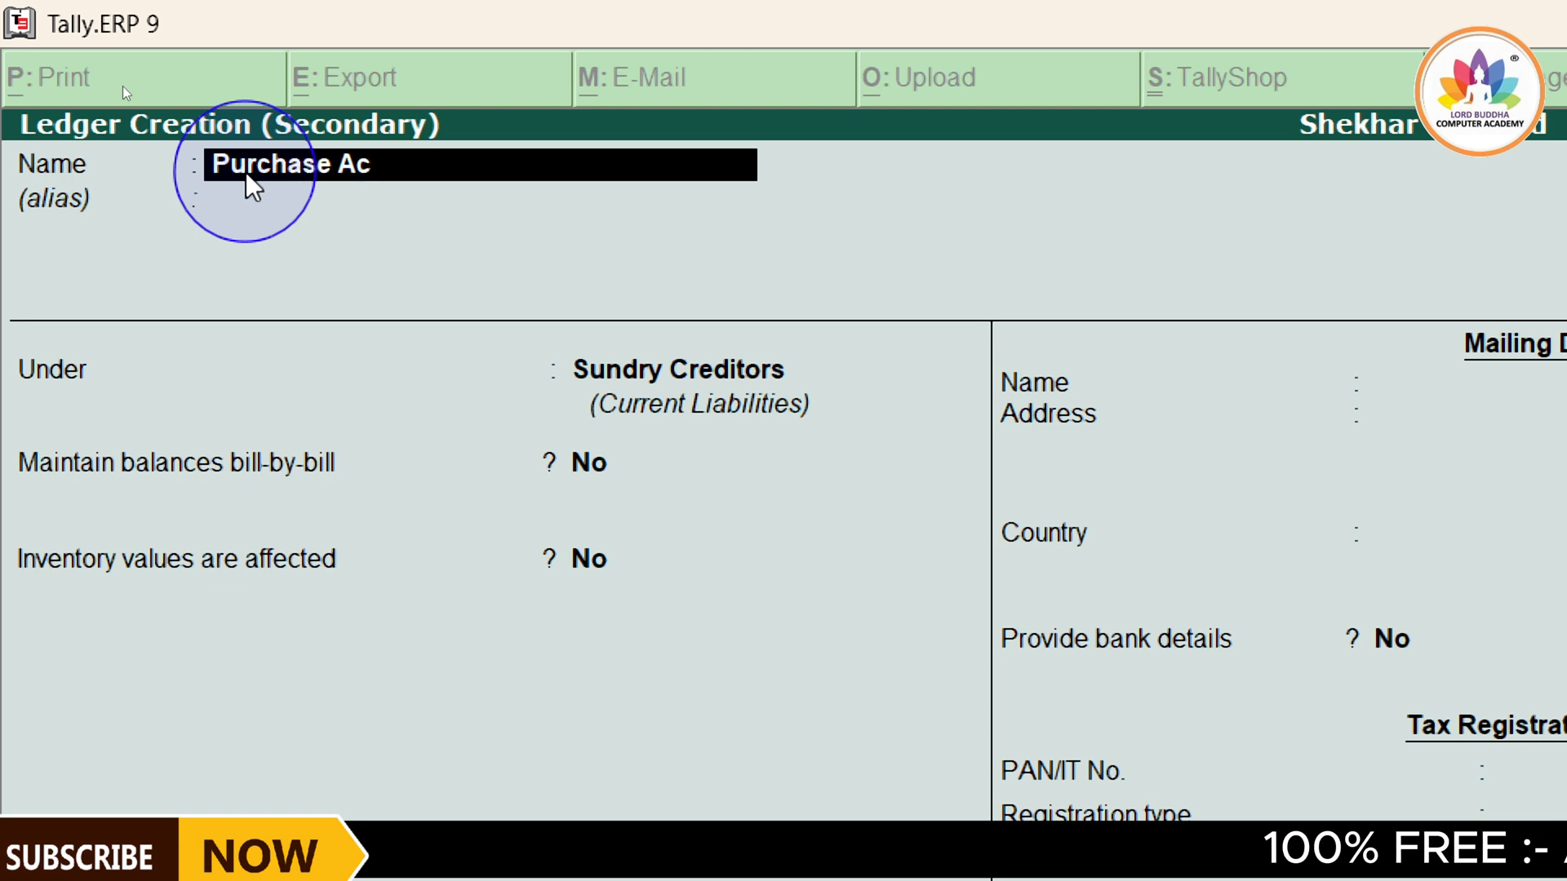
pyautogui.press('BackSpace')
pyautogui.write('/c')
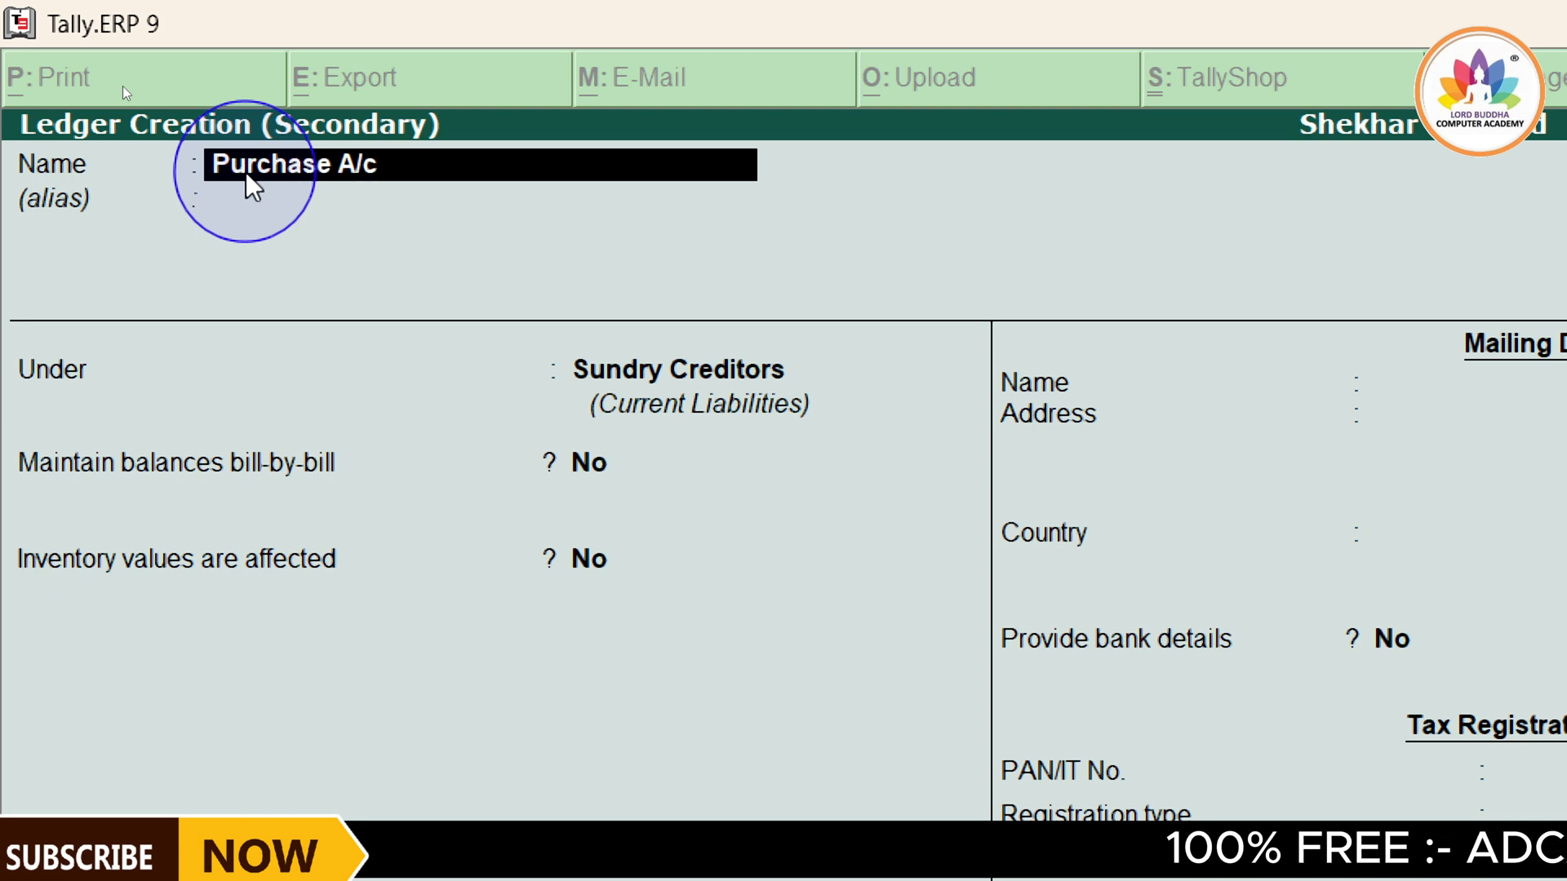
pyautogui.write(' 18')
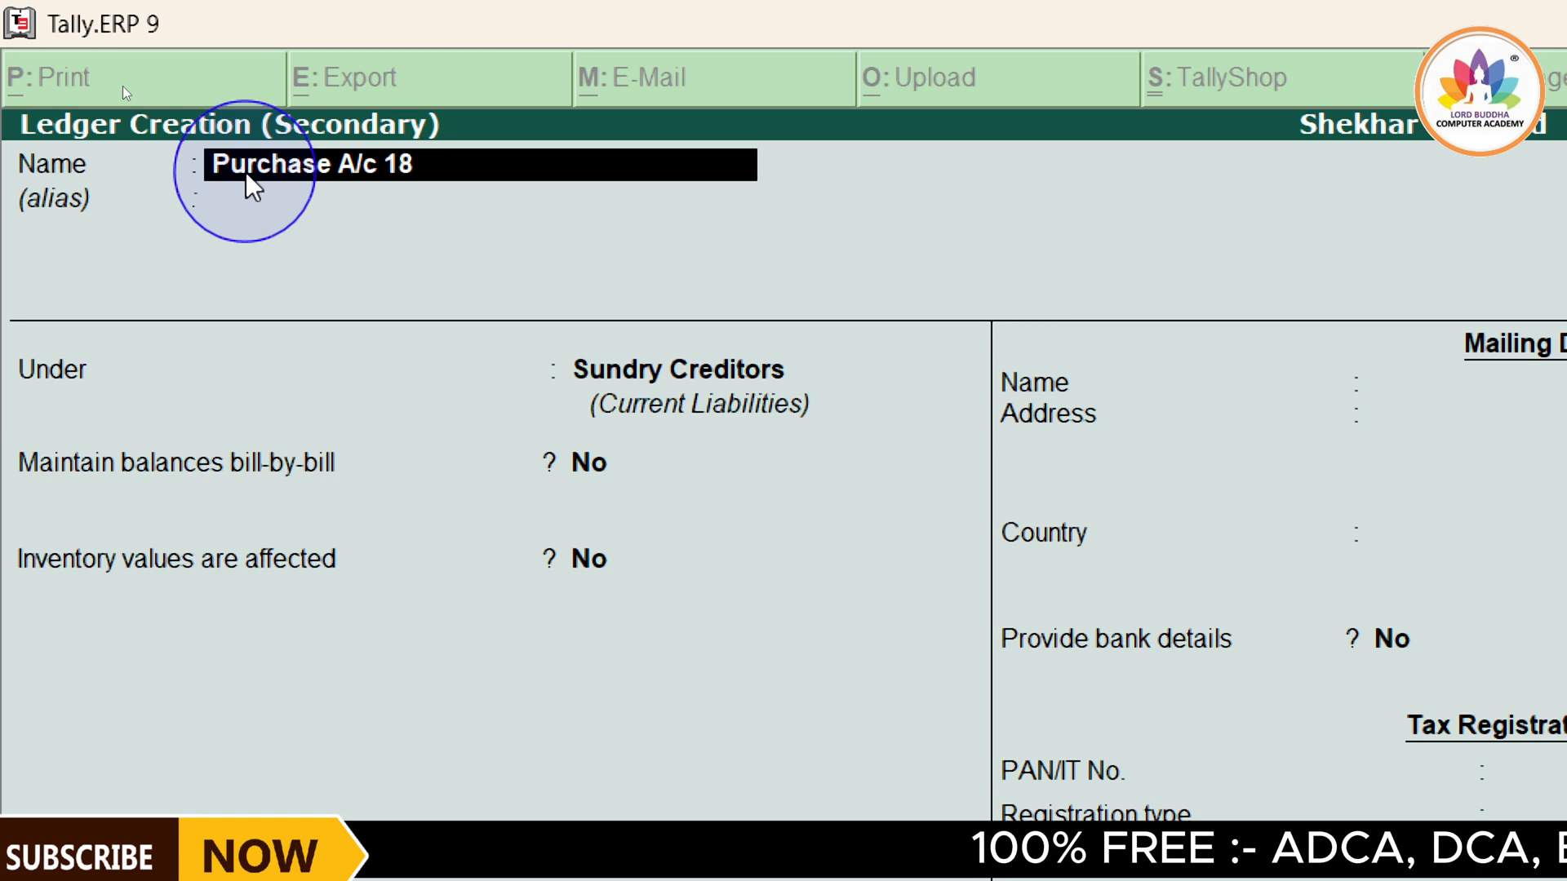
pyautogui.write('%')
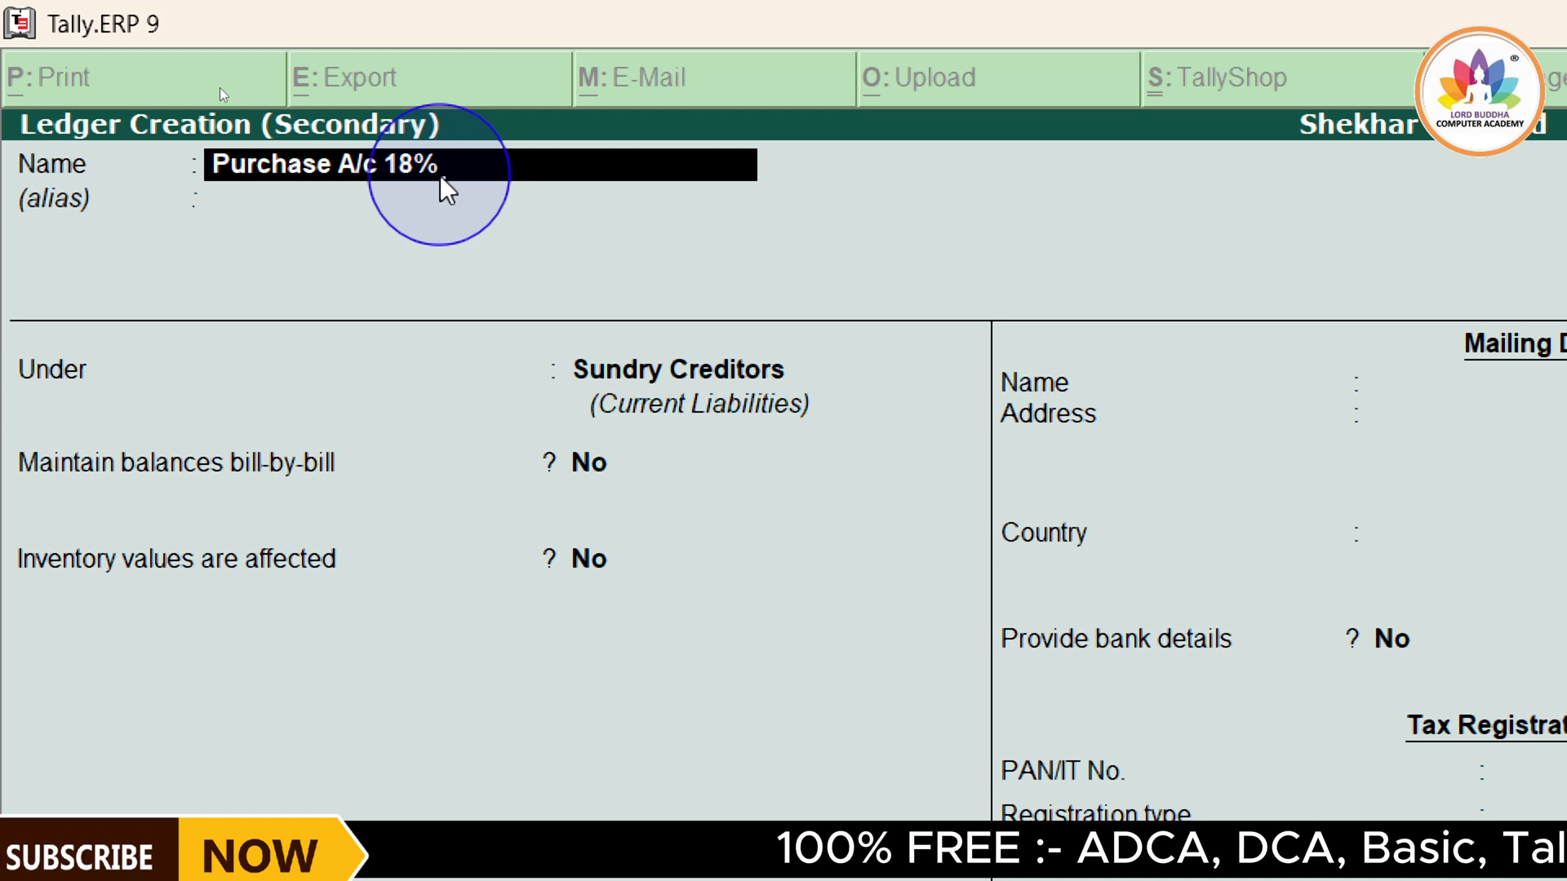
pyautogui.press('Return')
pyautogui.press('Return')
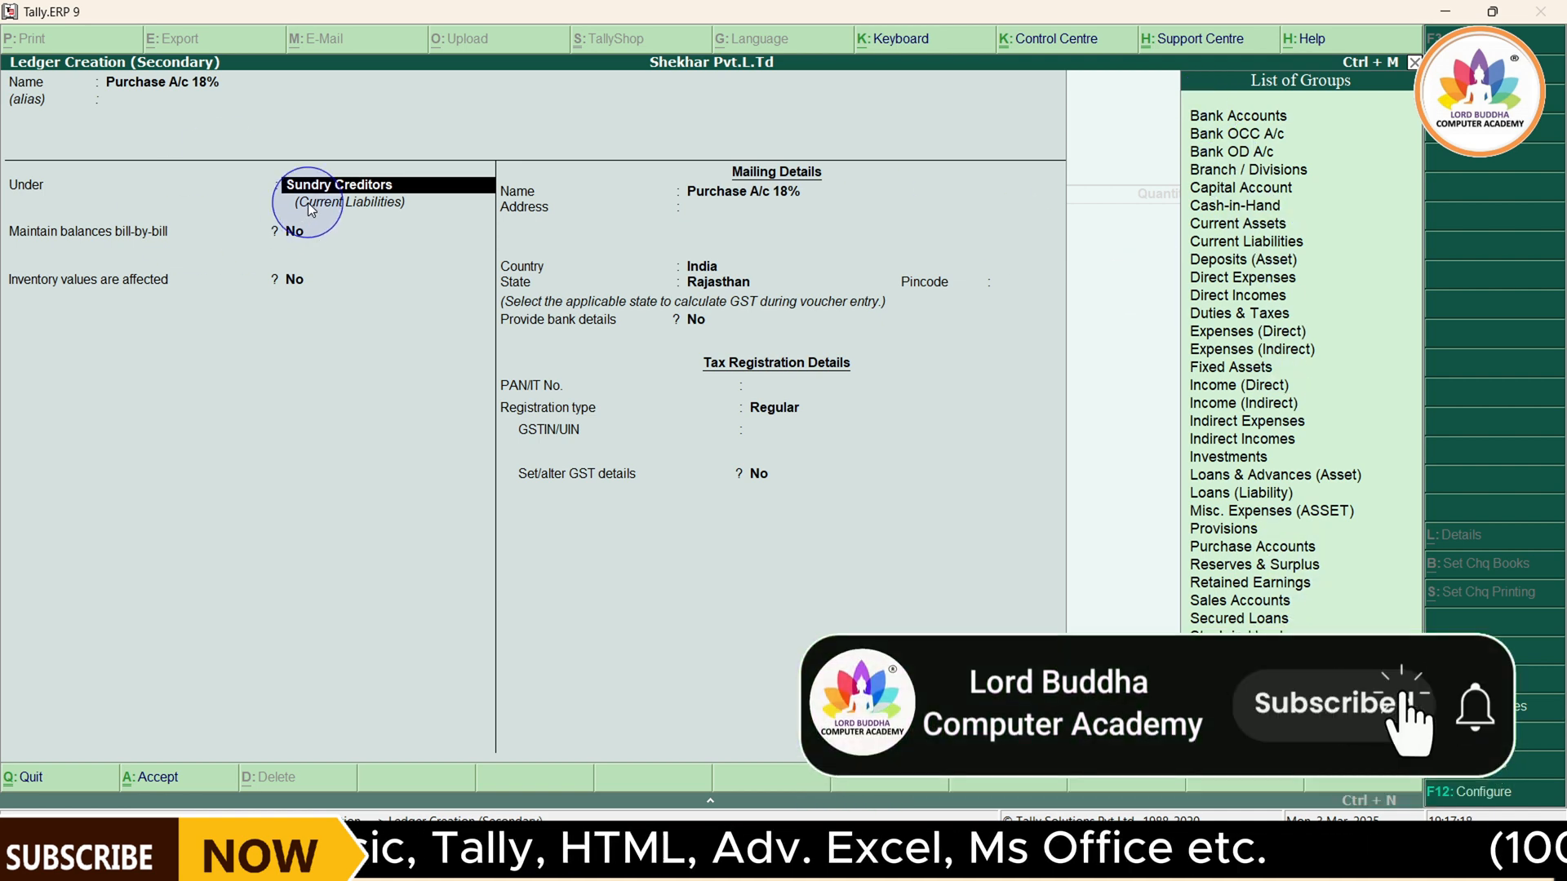
# Place the ledger under Purchase Accounts, keep inventory values affected at Yes, and set its type to Not Applicable
pyautogui.write('Purchas')
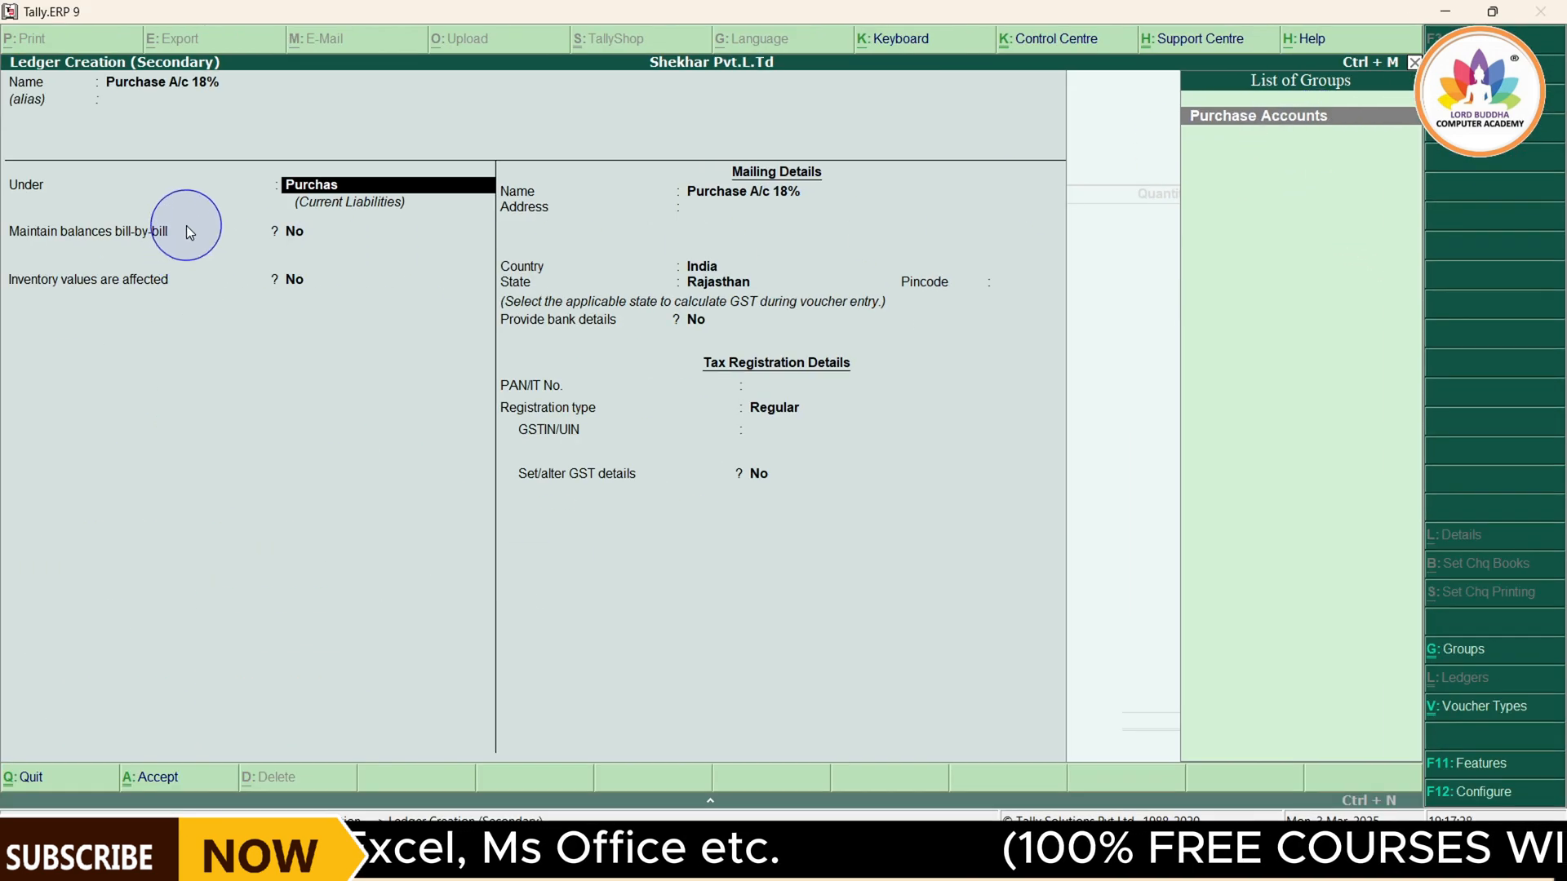
pyautogui.press('Return')
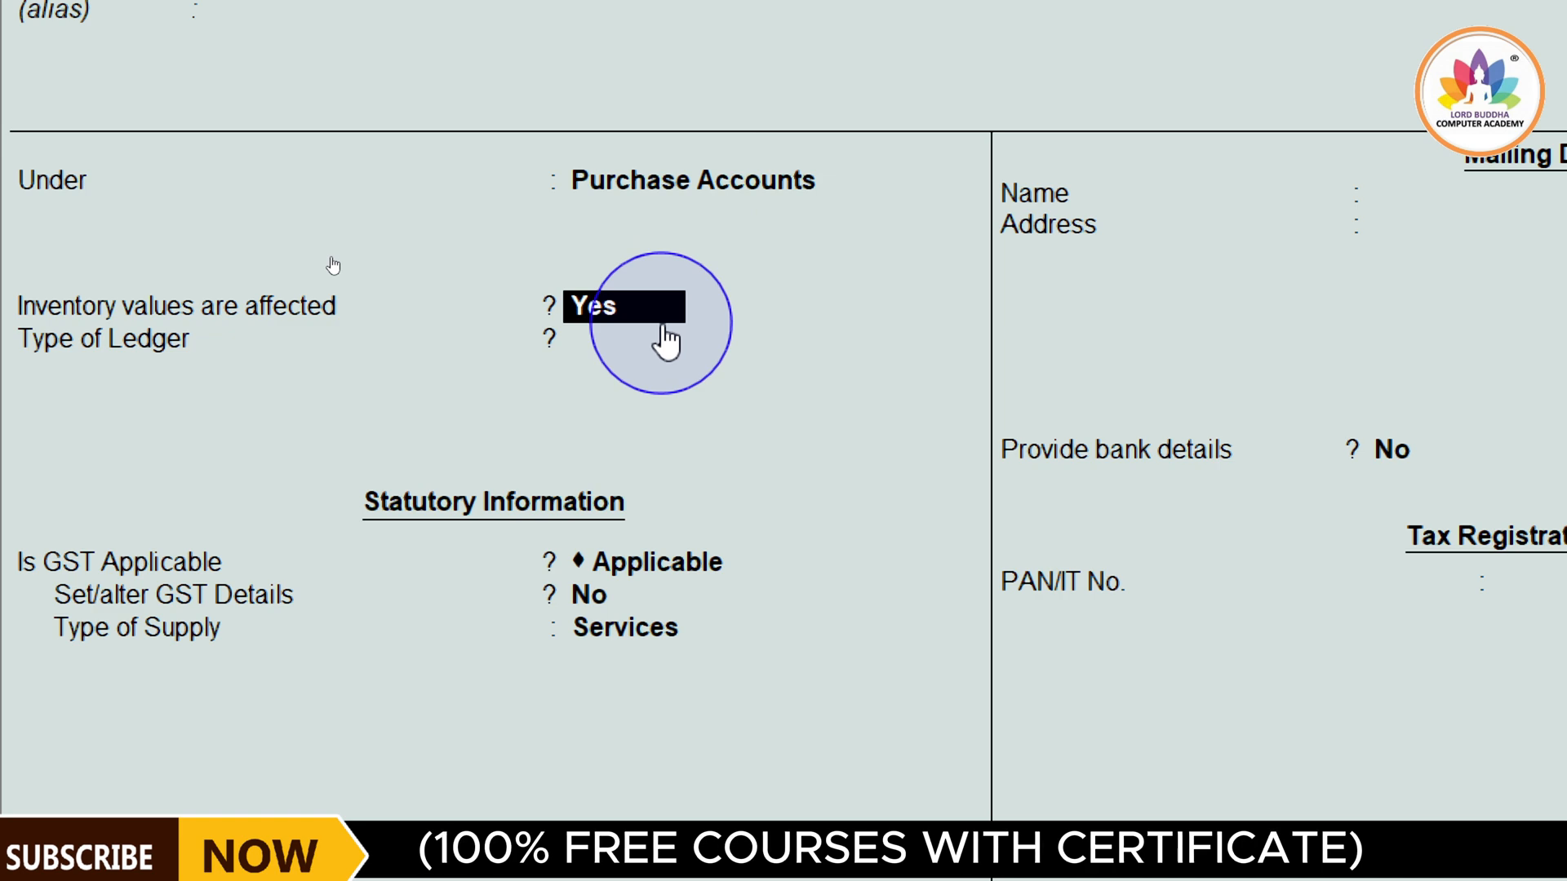
pyautogui.press('Return')
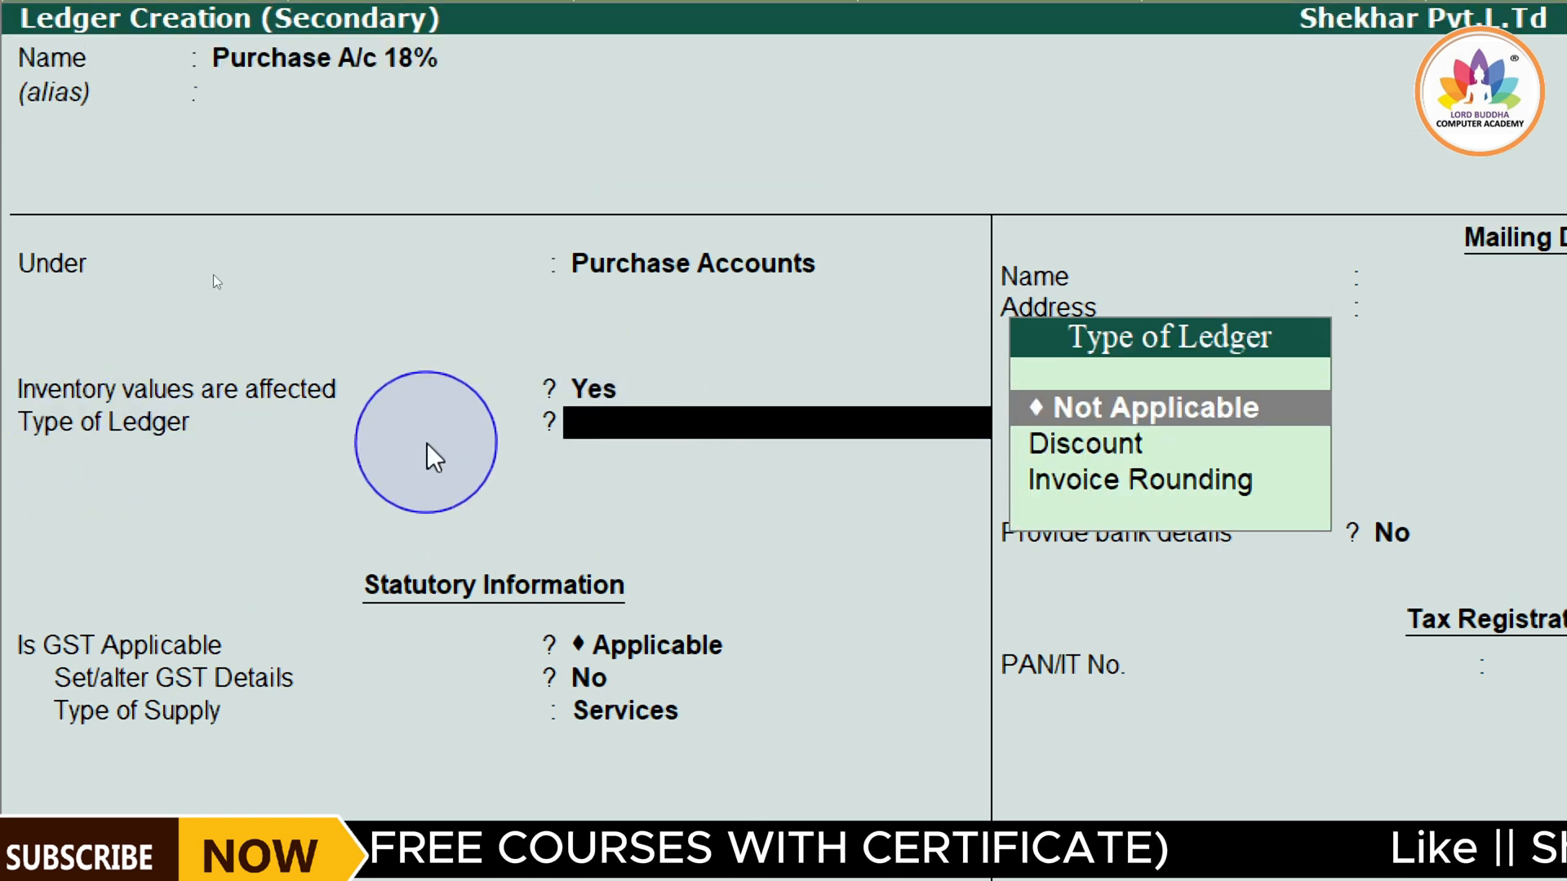
pyautogui.click(1173, 434)
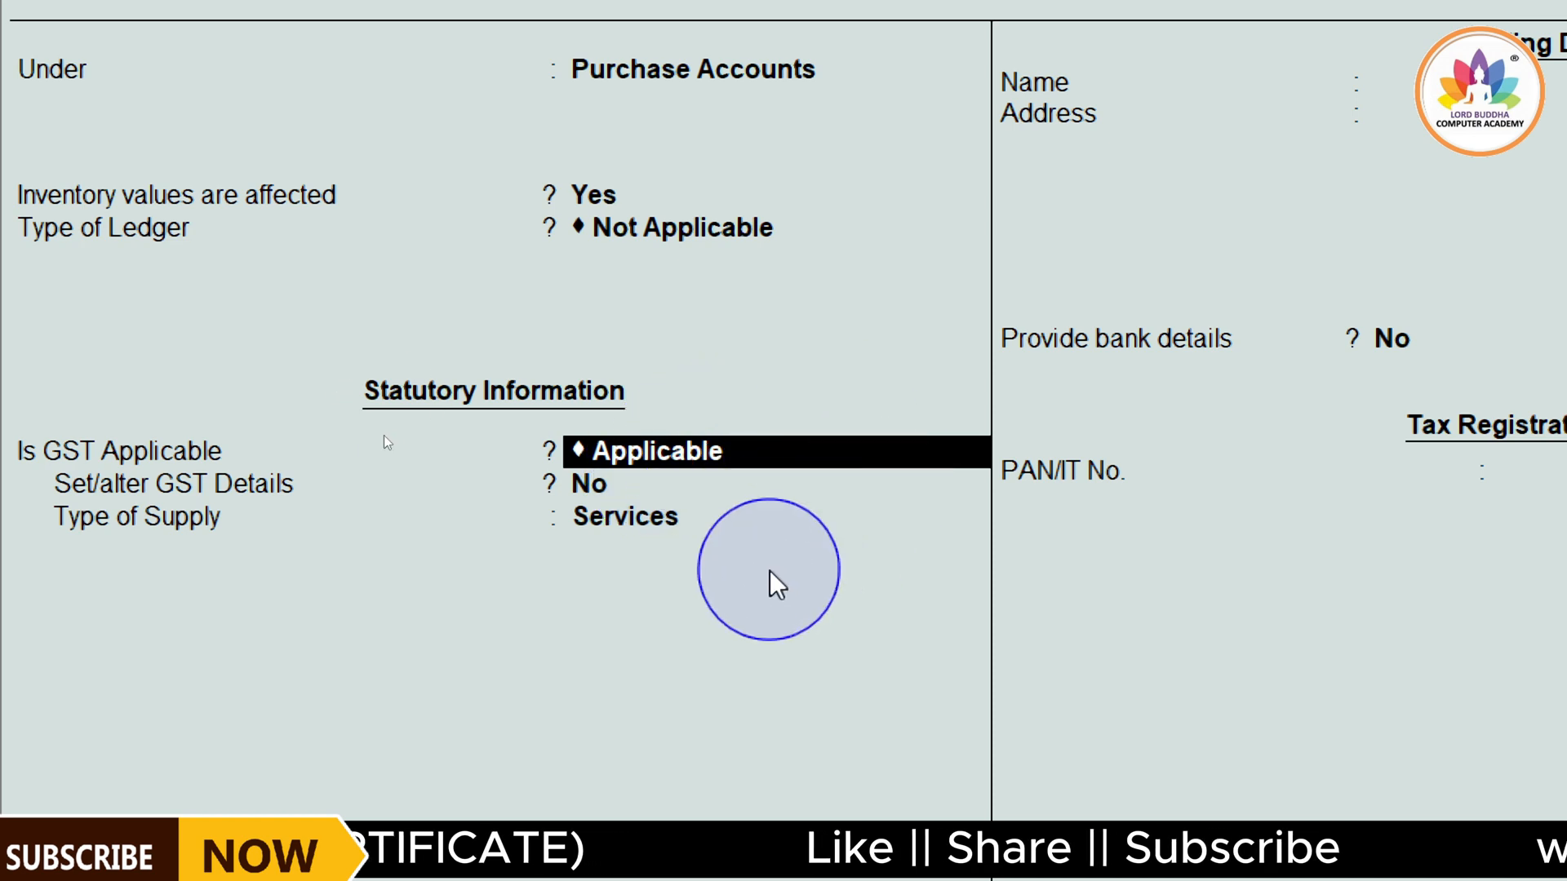
# Keep GST Applicable with Set/alter GST Details at No, set the type of supply to Goods, and accept the purchase ledger
pyautogui.press('Return')
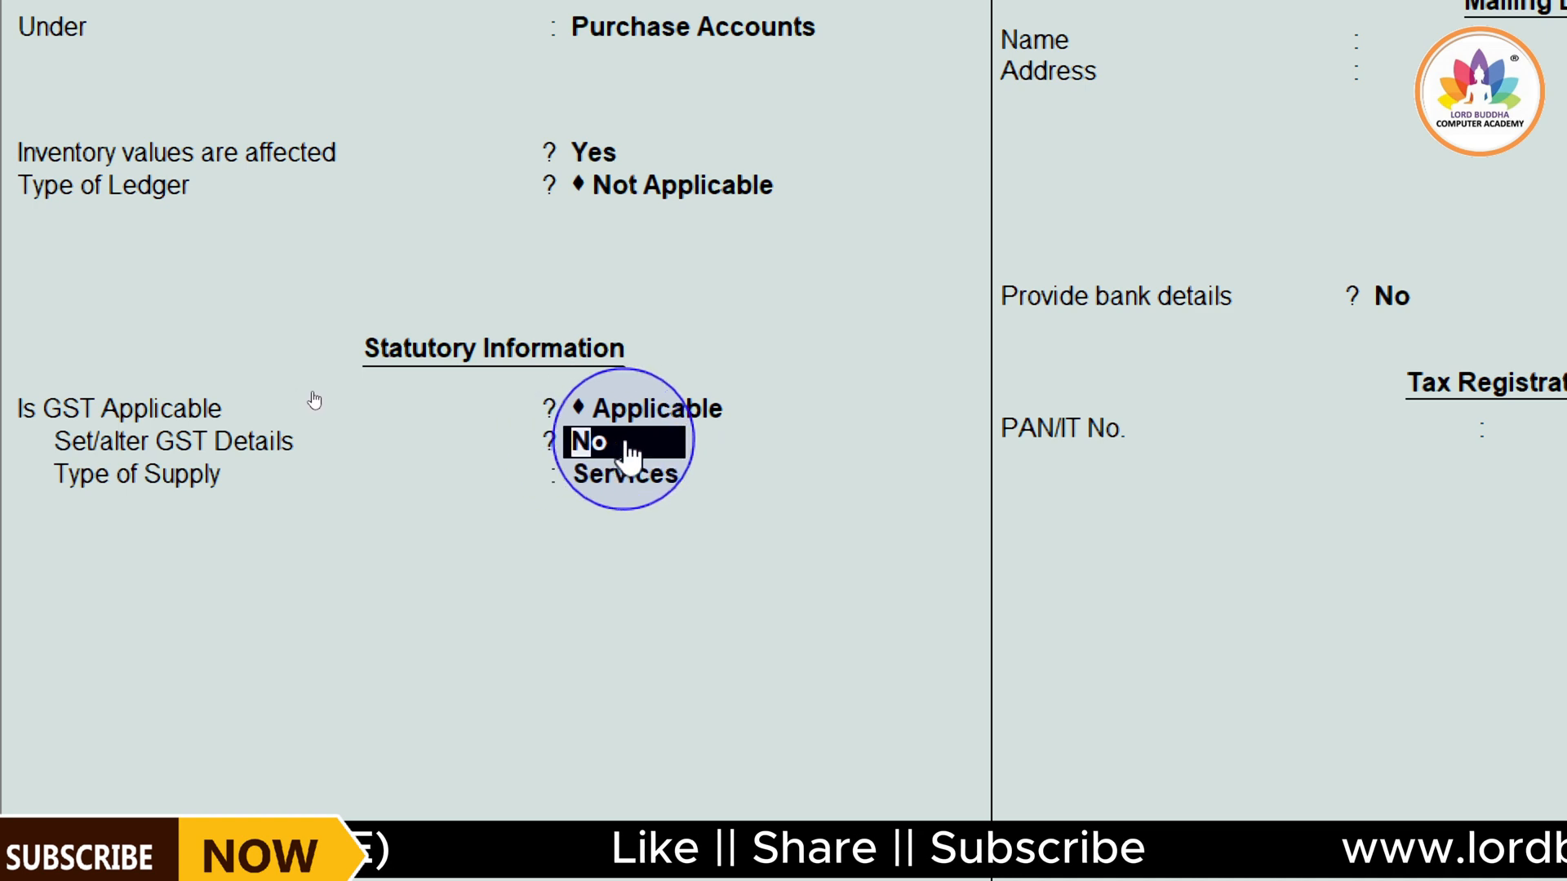
pyautogui.press('Return')
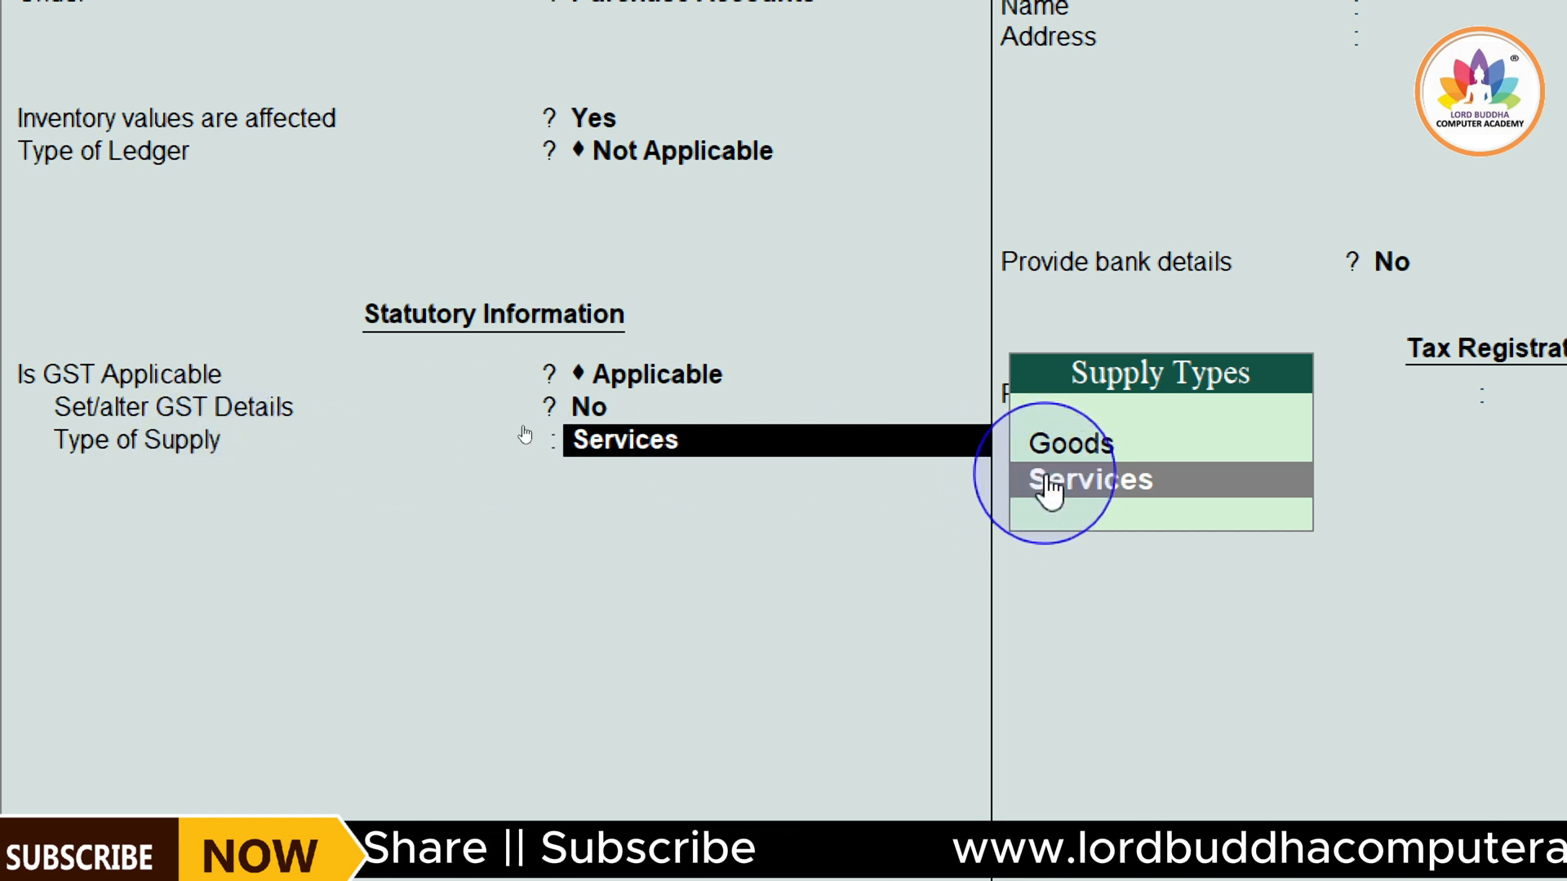
pyautogui.press('Up')
pyautogui.press('Return')
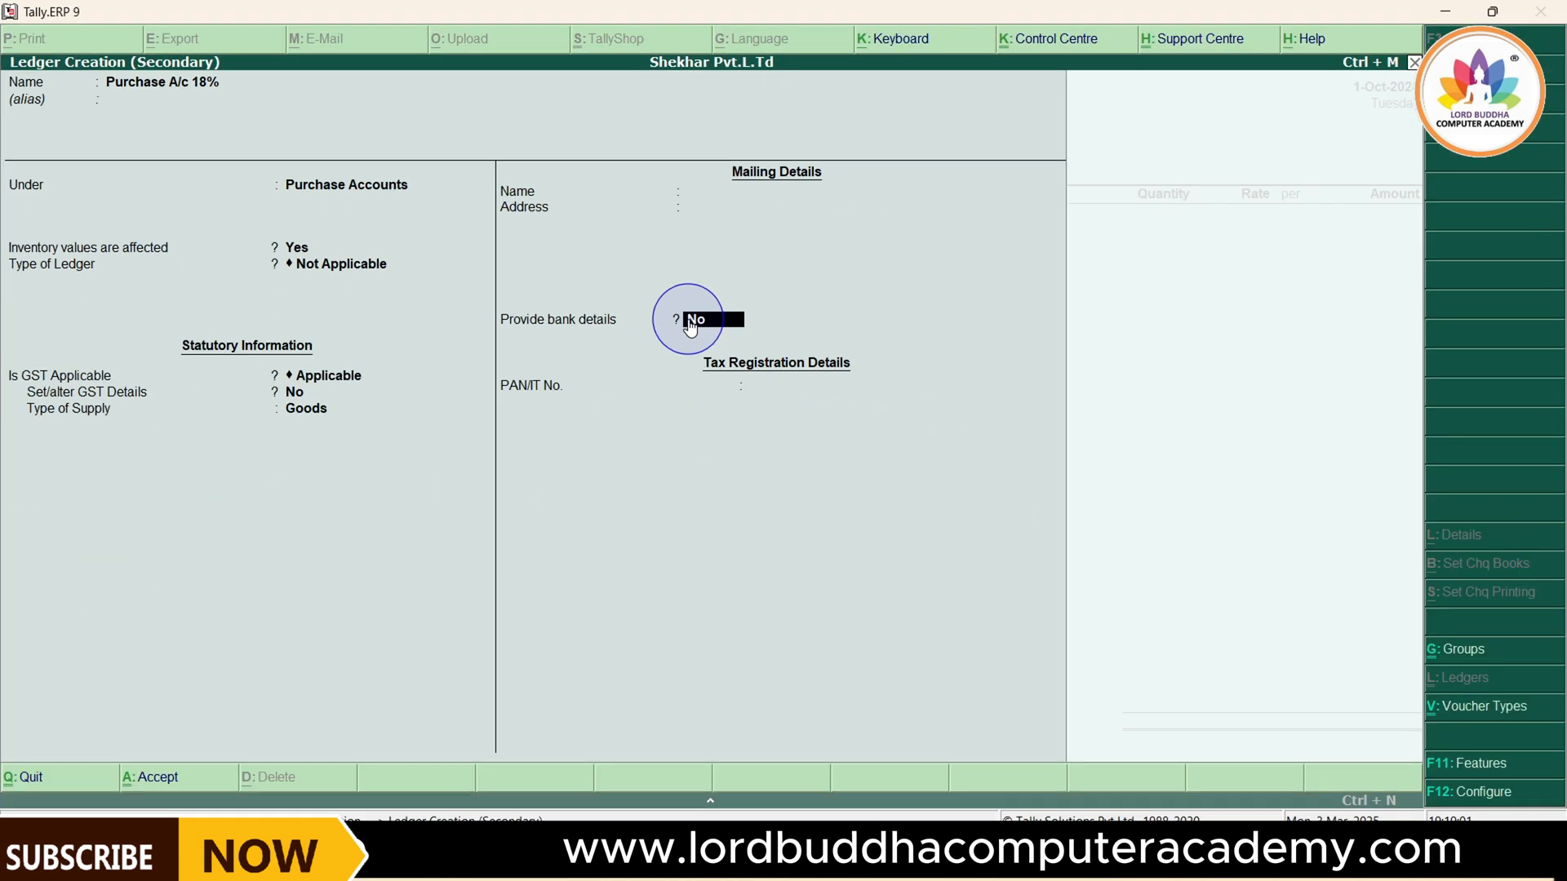
pyautogui.press('Return')
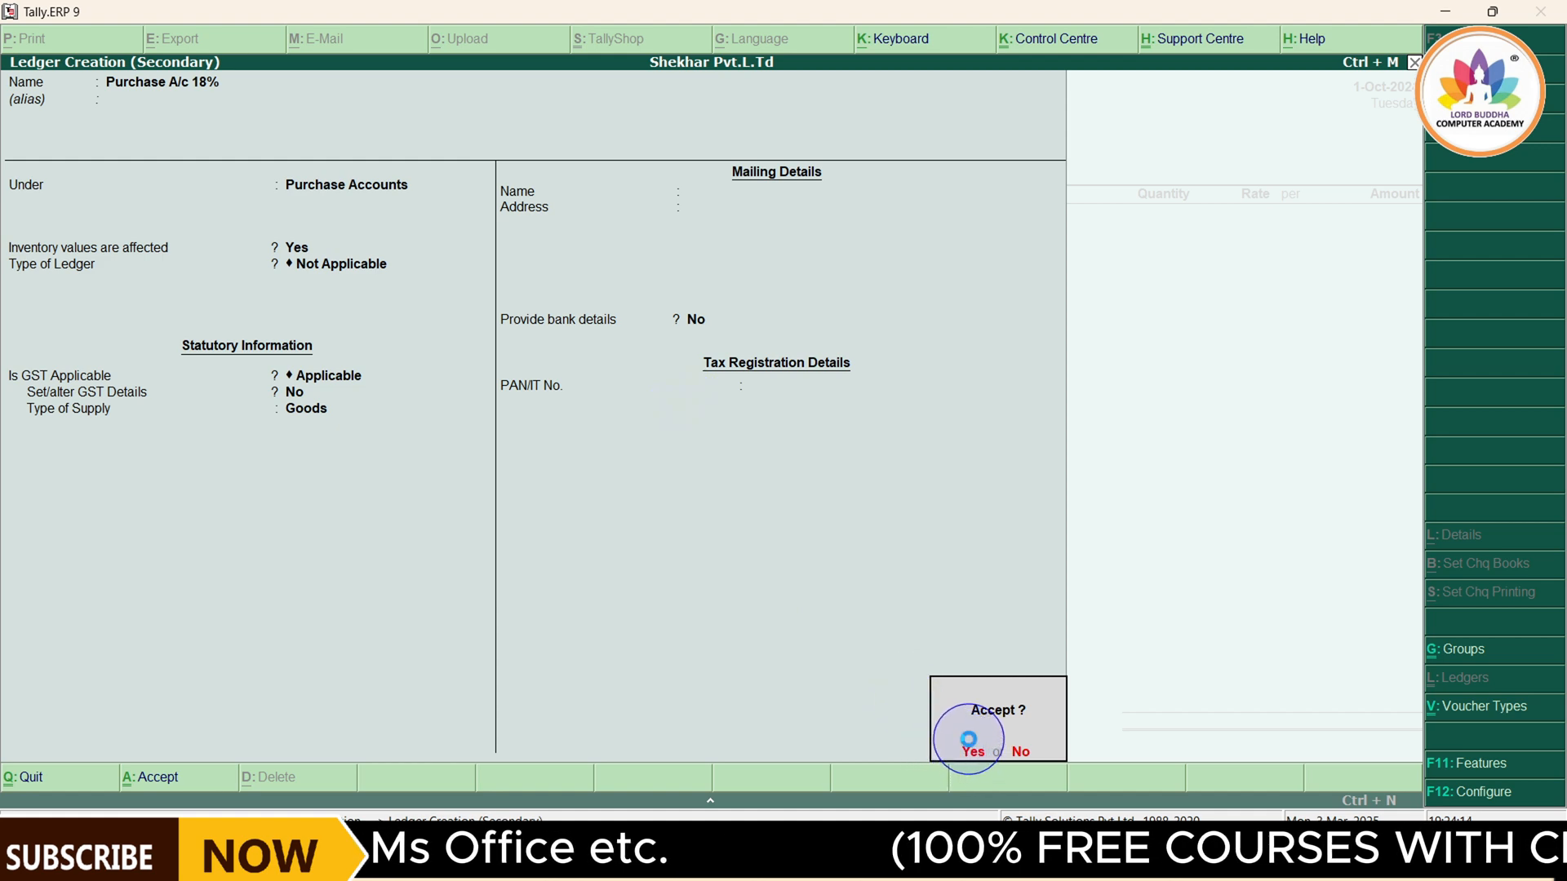
pyautogui.click(971, 750)
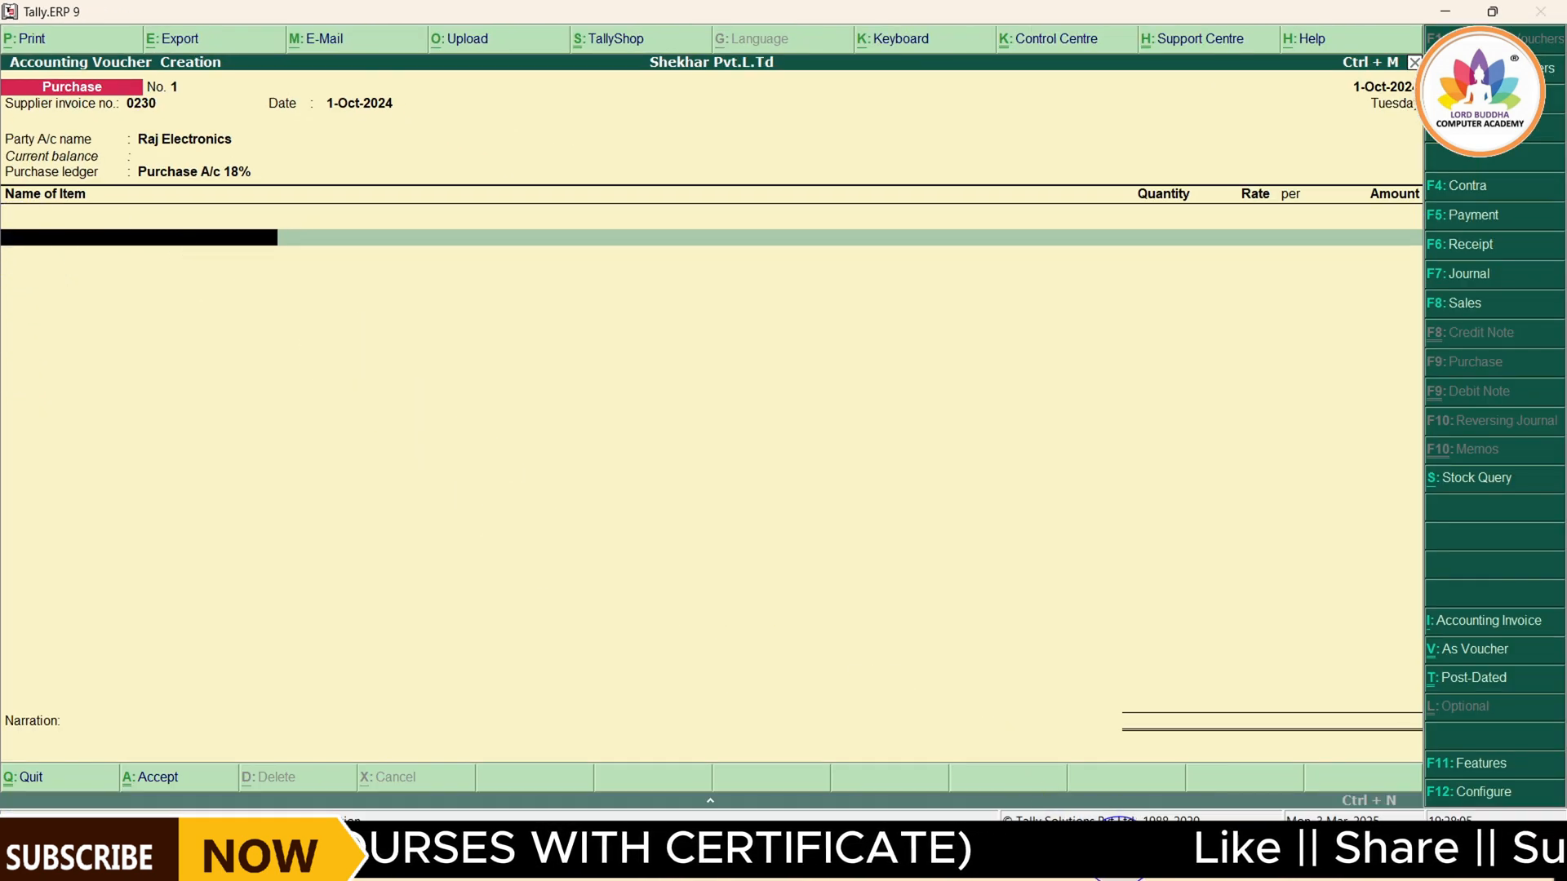
# Check the item table in the voucher PDF and start a new stock item named Keyboard with no alias
pyautogui.hotkey('alt', 'Tab')
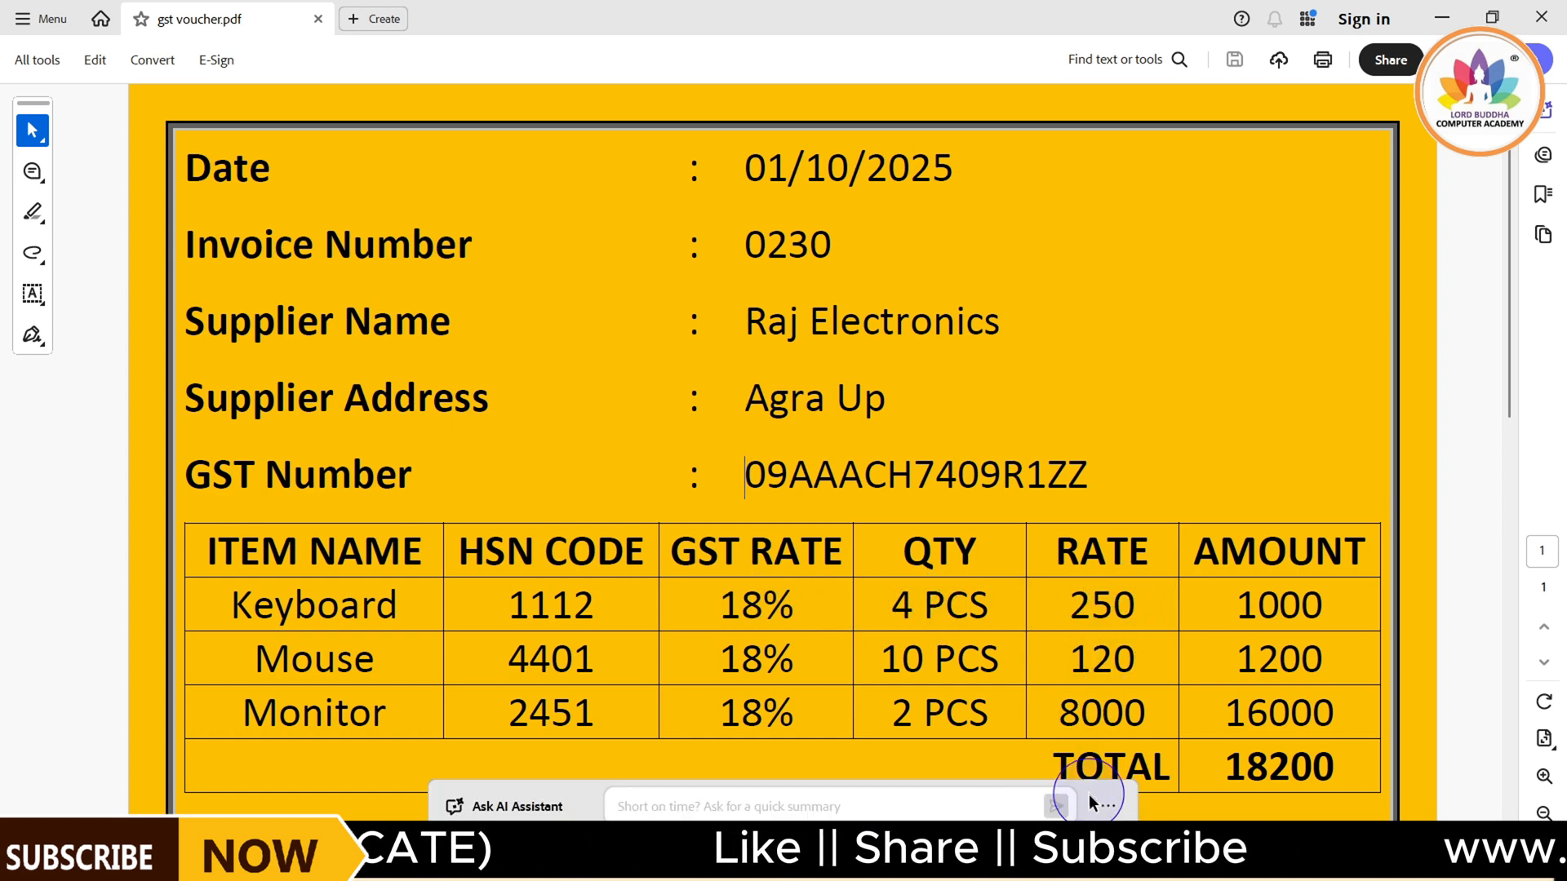
pyautogui.click(1070, 849)
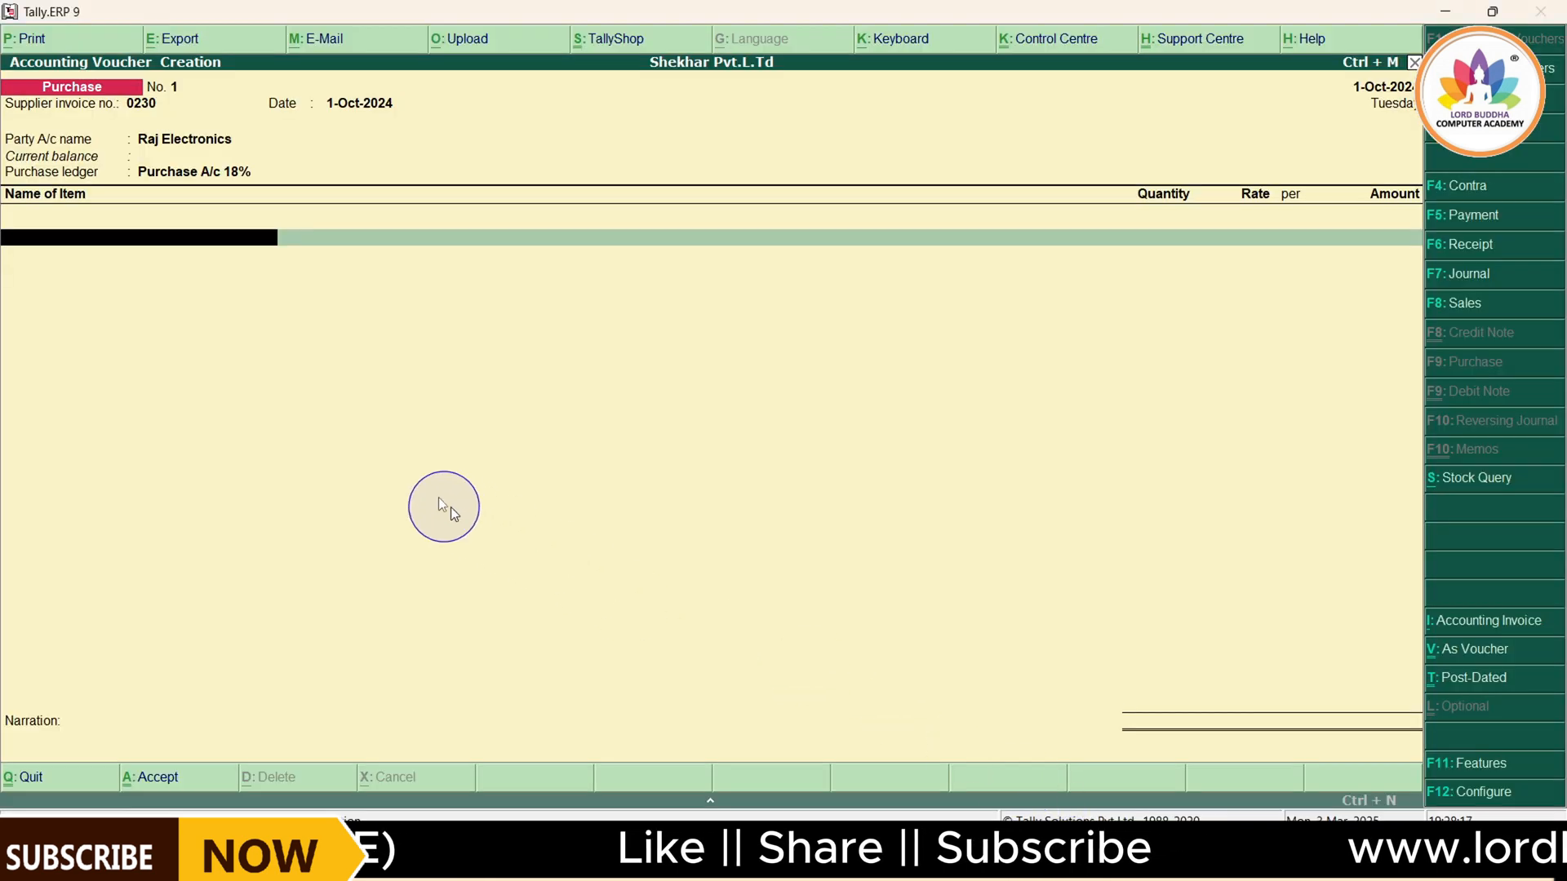
pyautogui.click(53, 242)
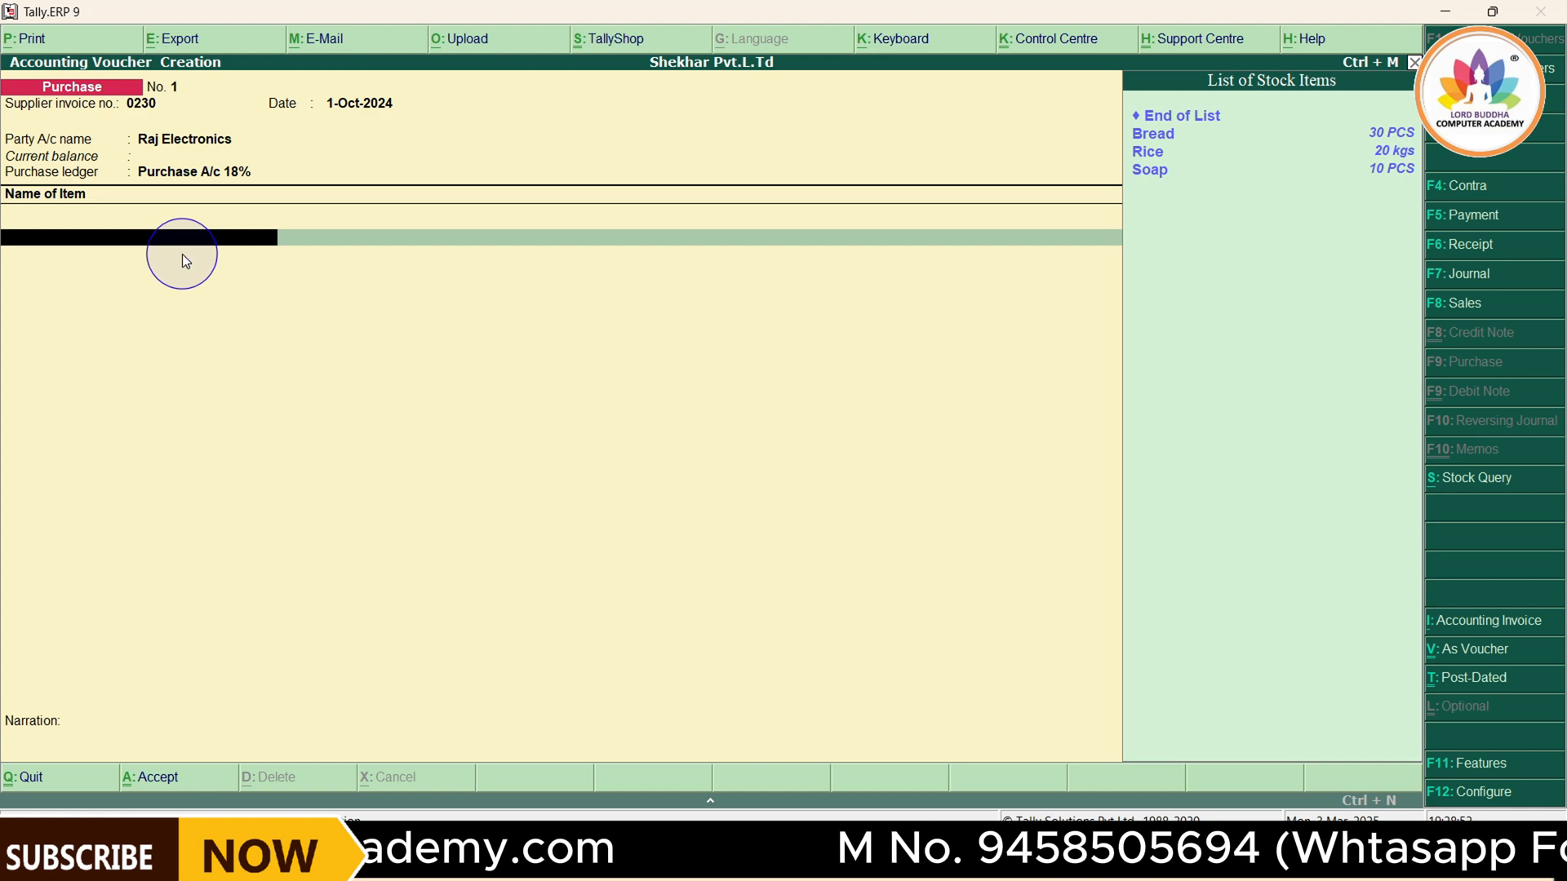
pyautogui.hotkey('alt', 'c')
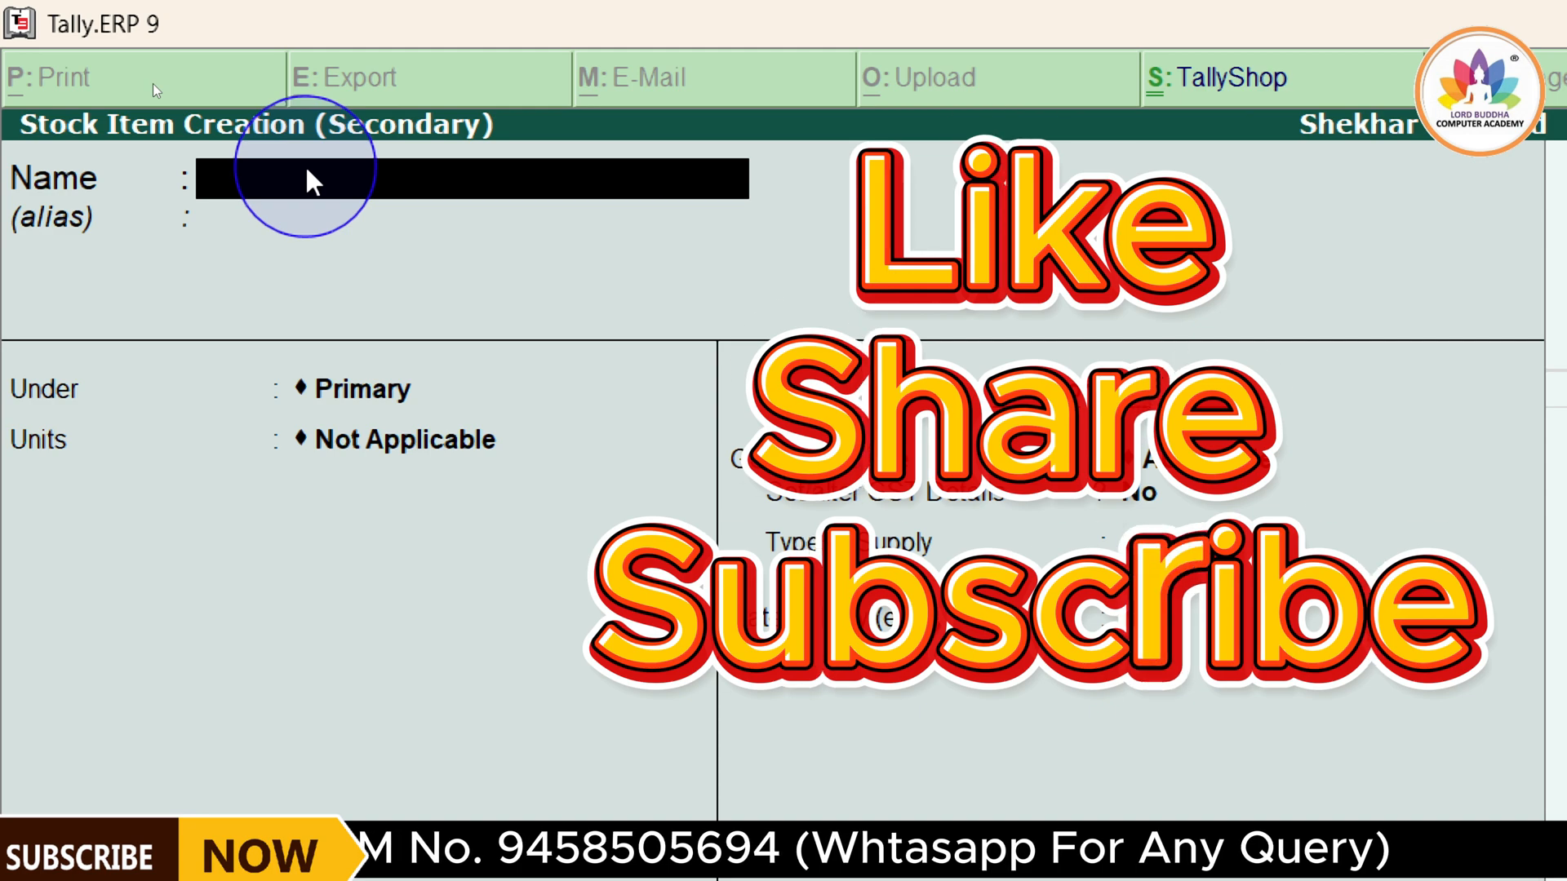
pyautogui.write('Keyboard')
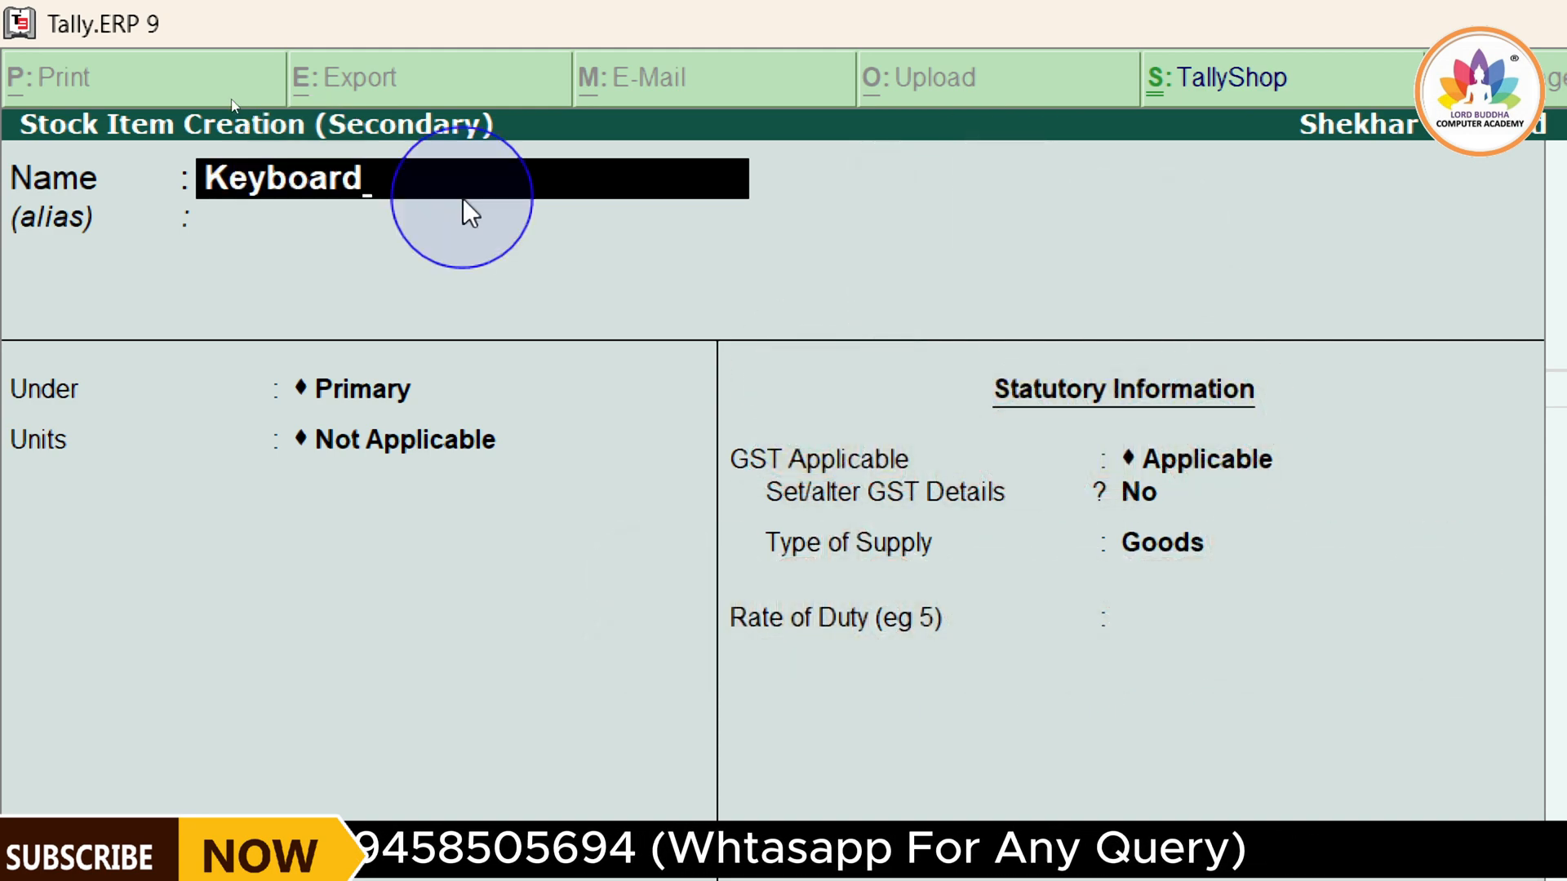
pyautogui.press('Return')
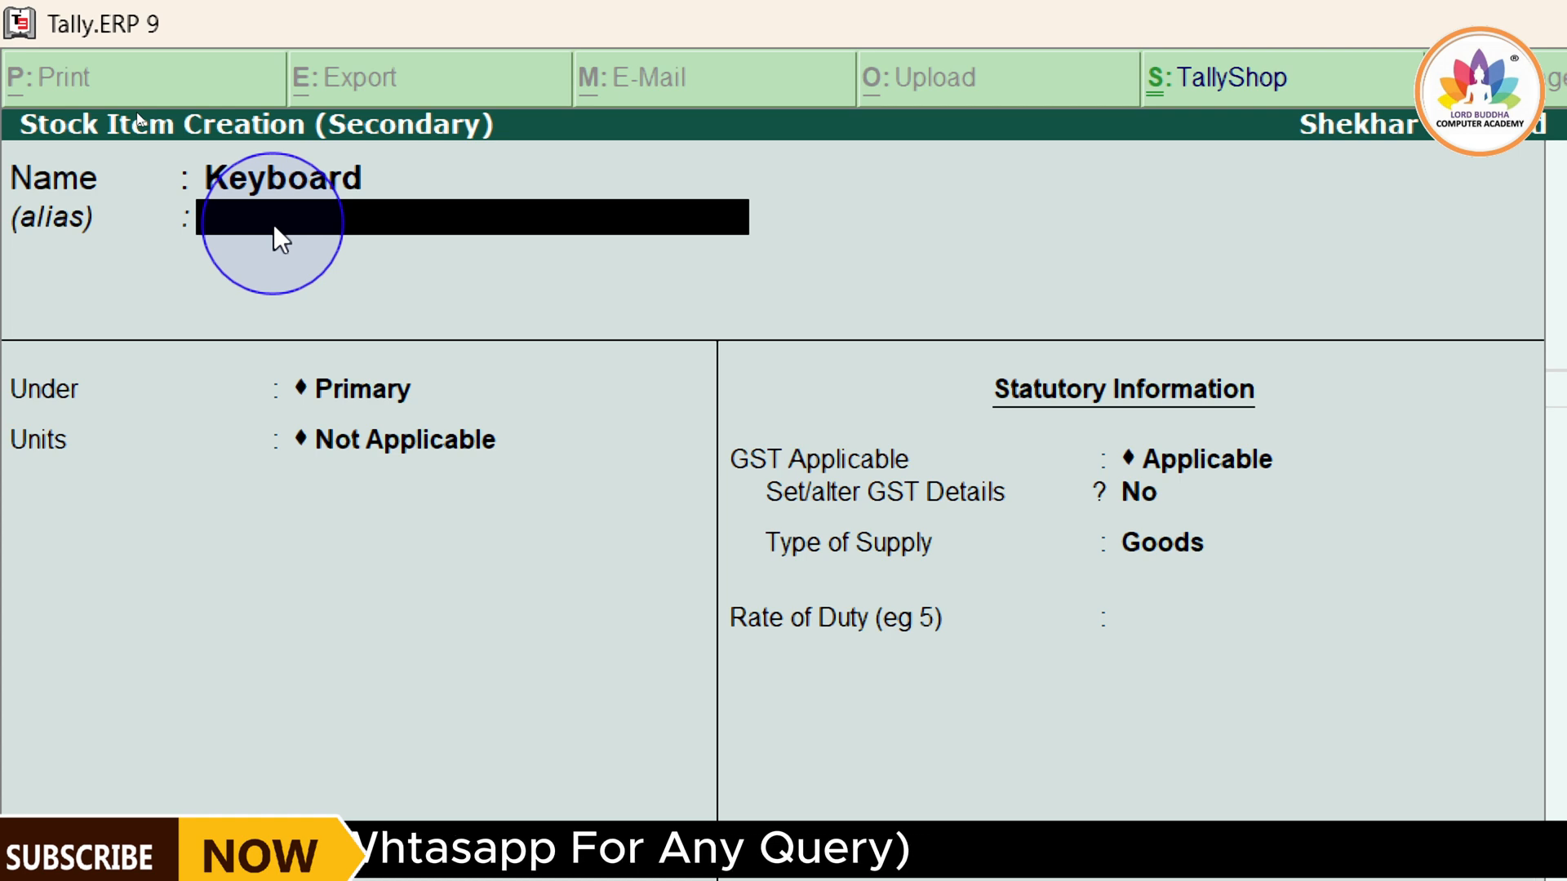
pyautogui.press('Return')
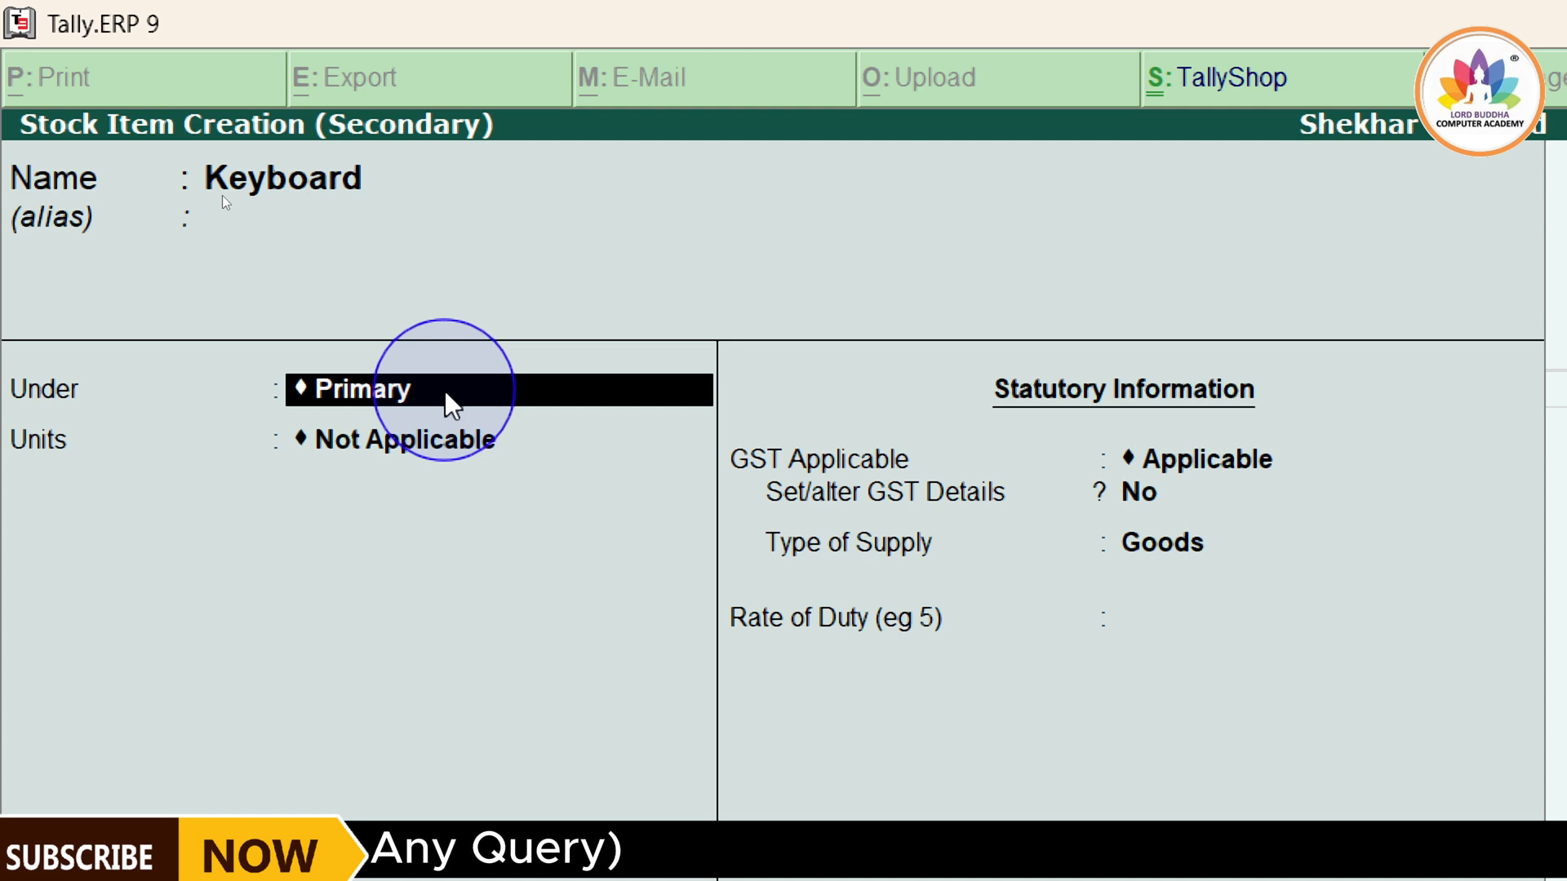
# Keep the Keyboard stock item under Primary and set its unit to PCS
pyautogui.press('Return')
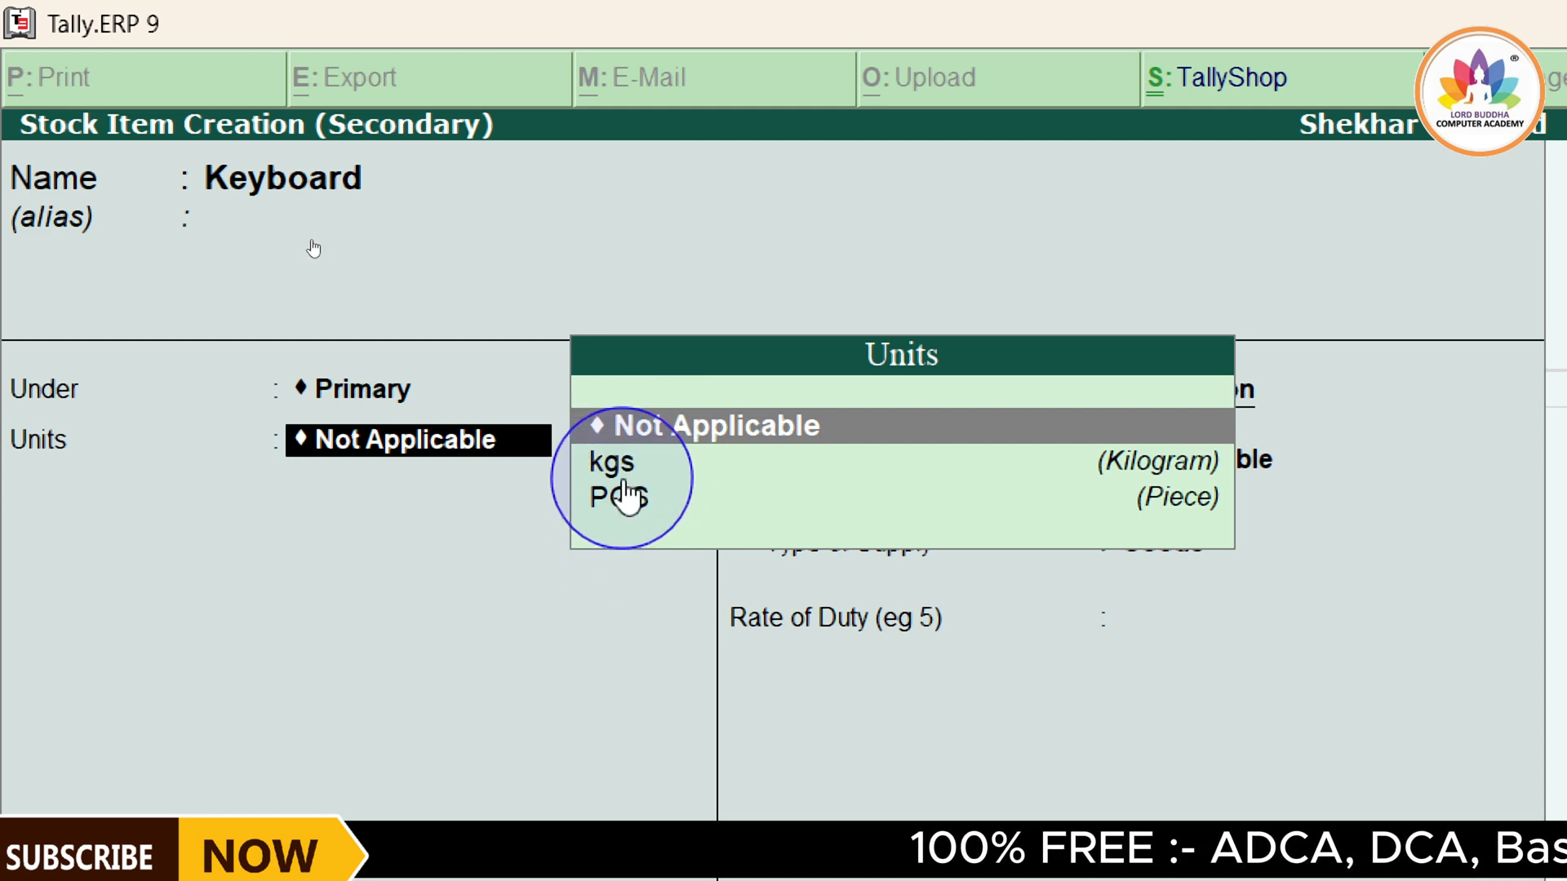
pyautogui.press('Down')
pyautogui.press('Down')
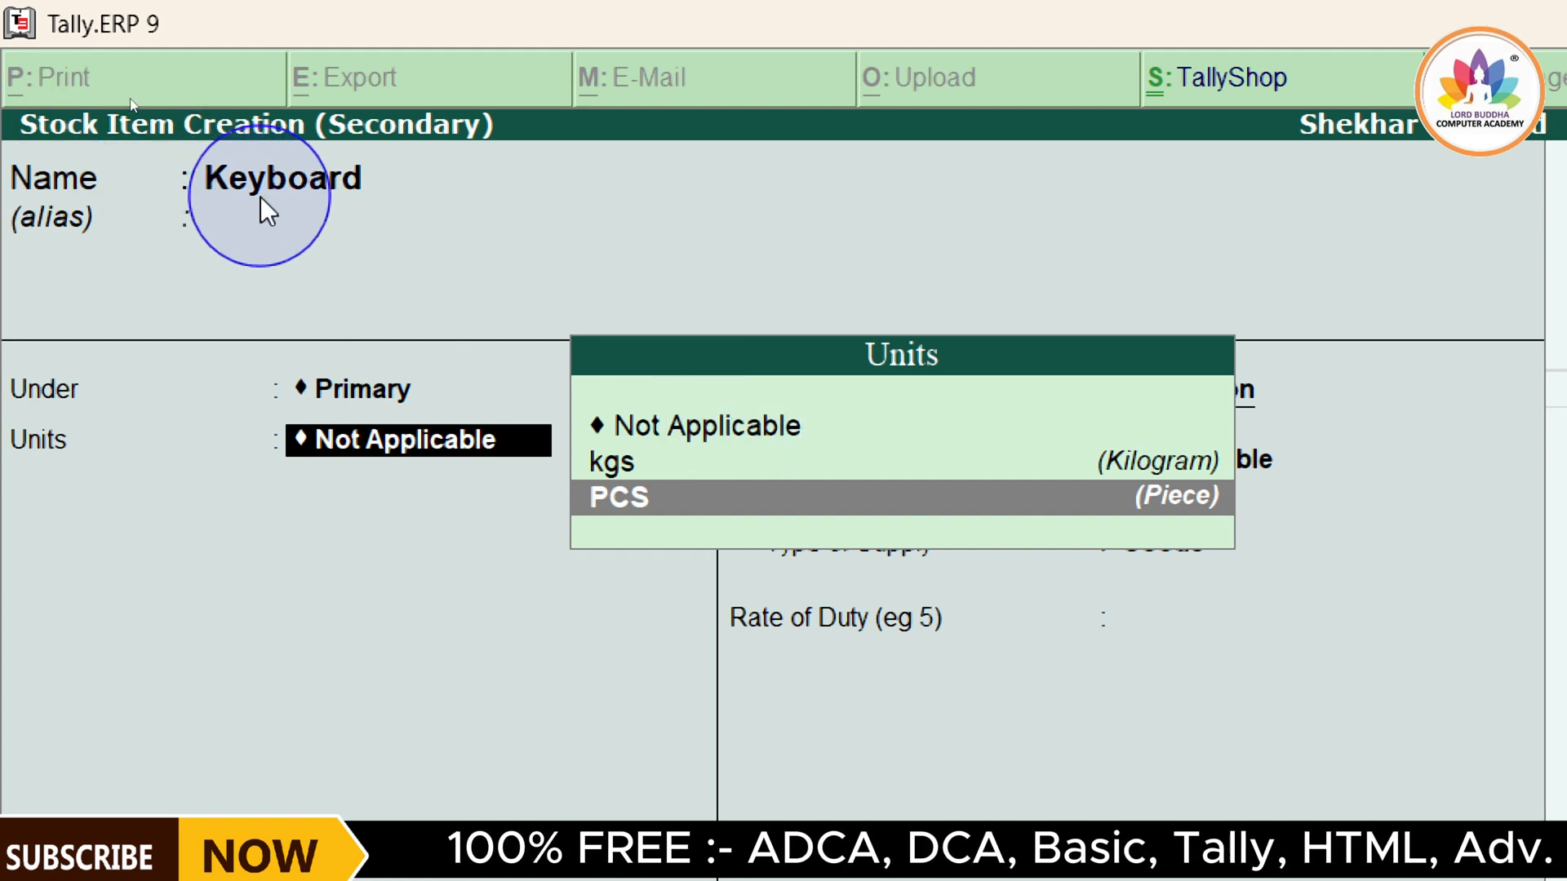
pyautogui.click(670, 512)
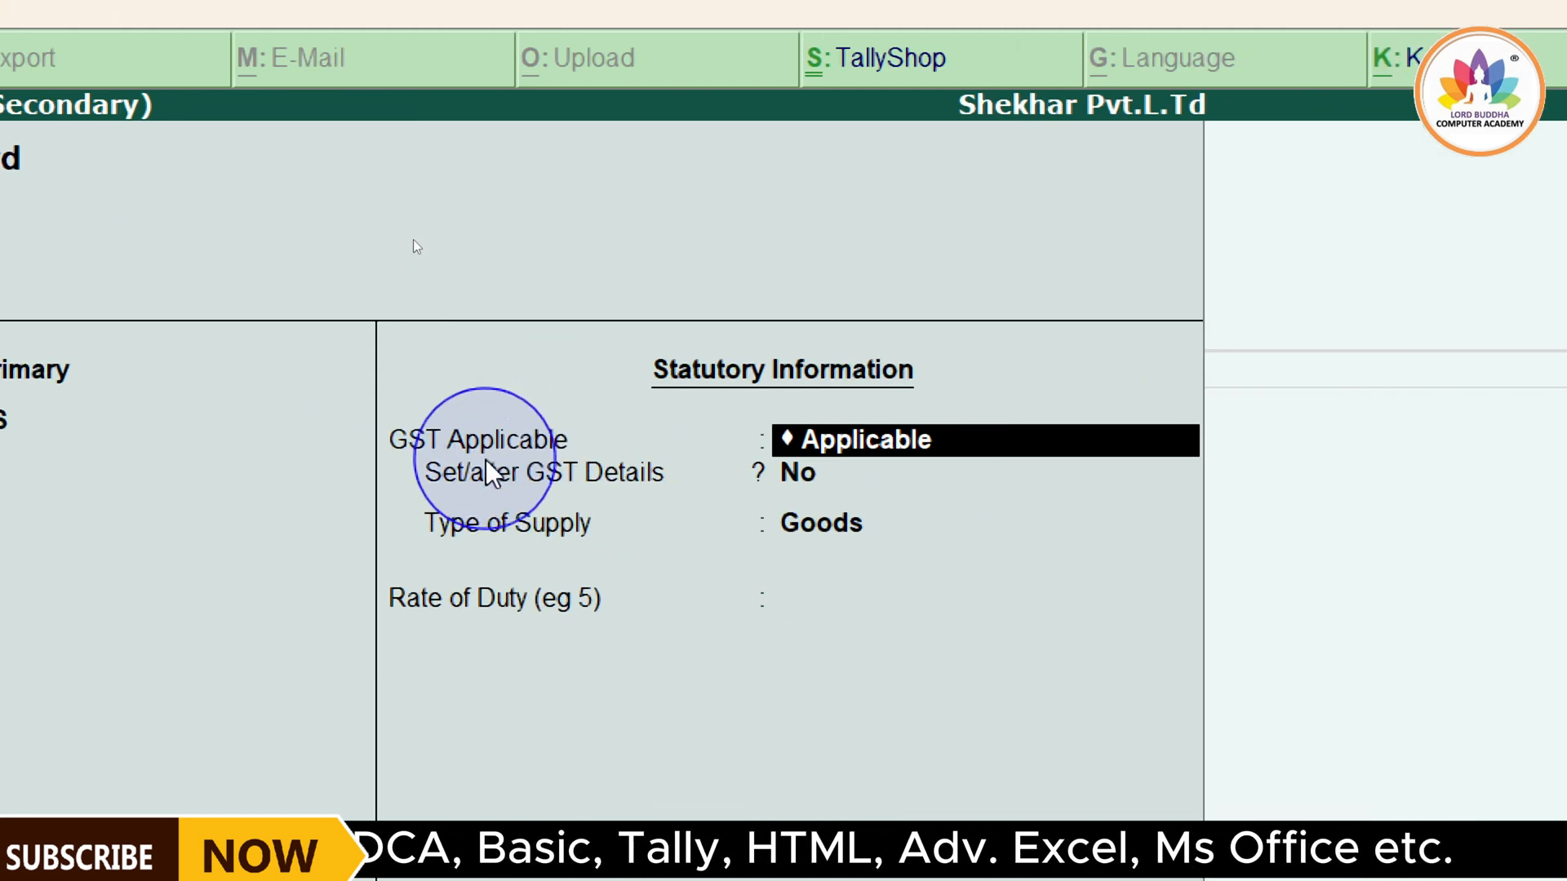
# Keep GST Applicable for the Keyboard item and set Set/alter GST Details to Yes
pyautogui.click(847, 467)
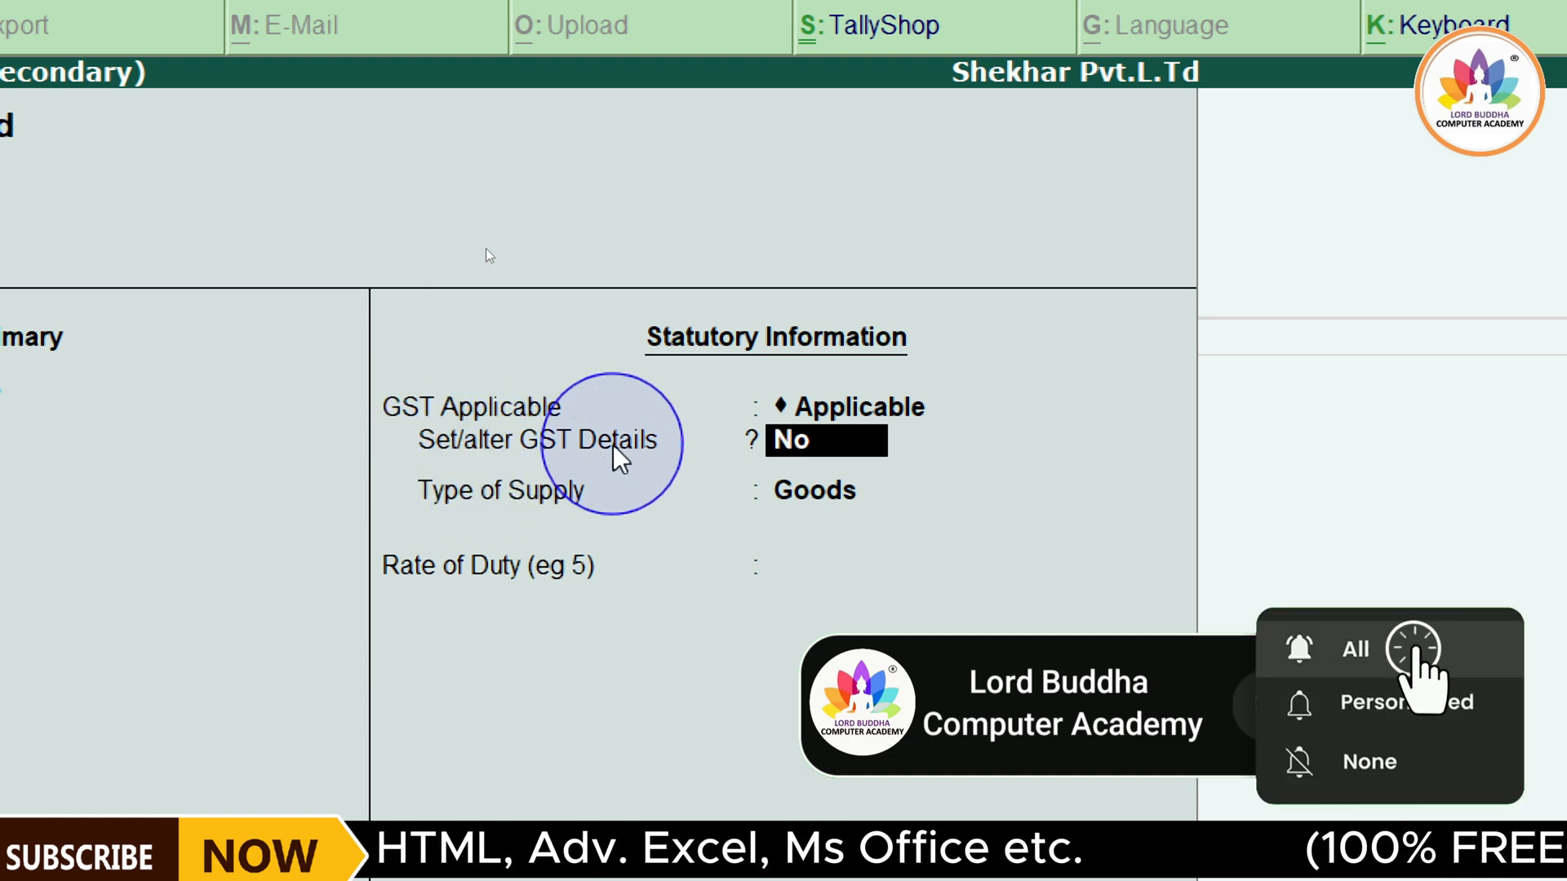
pyautogui.write('yes')
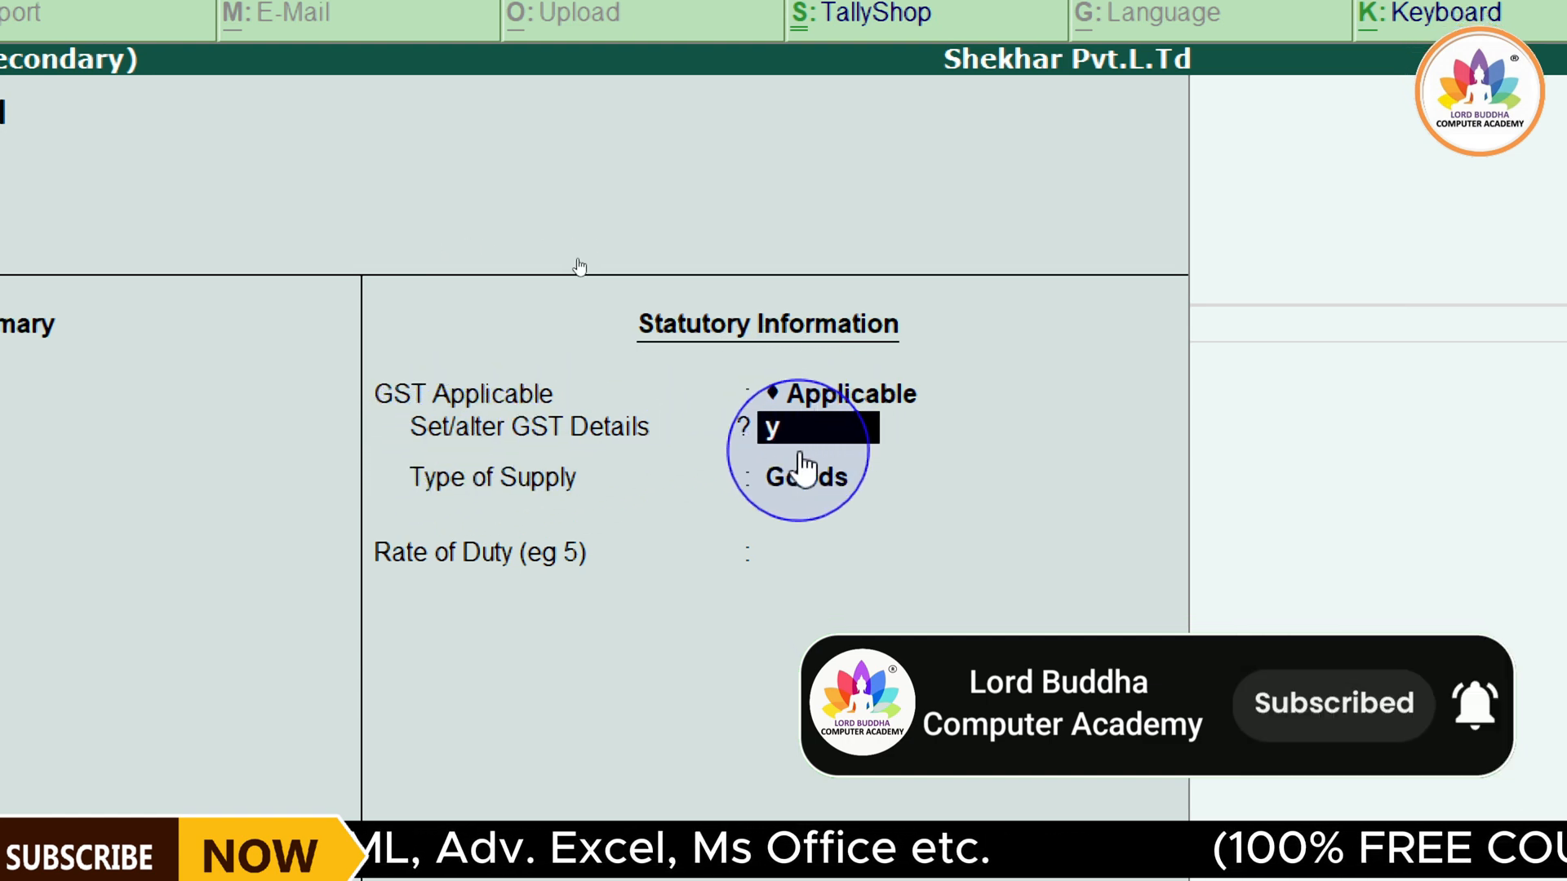
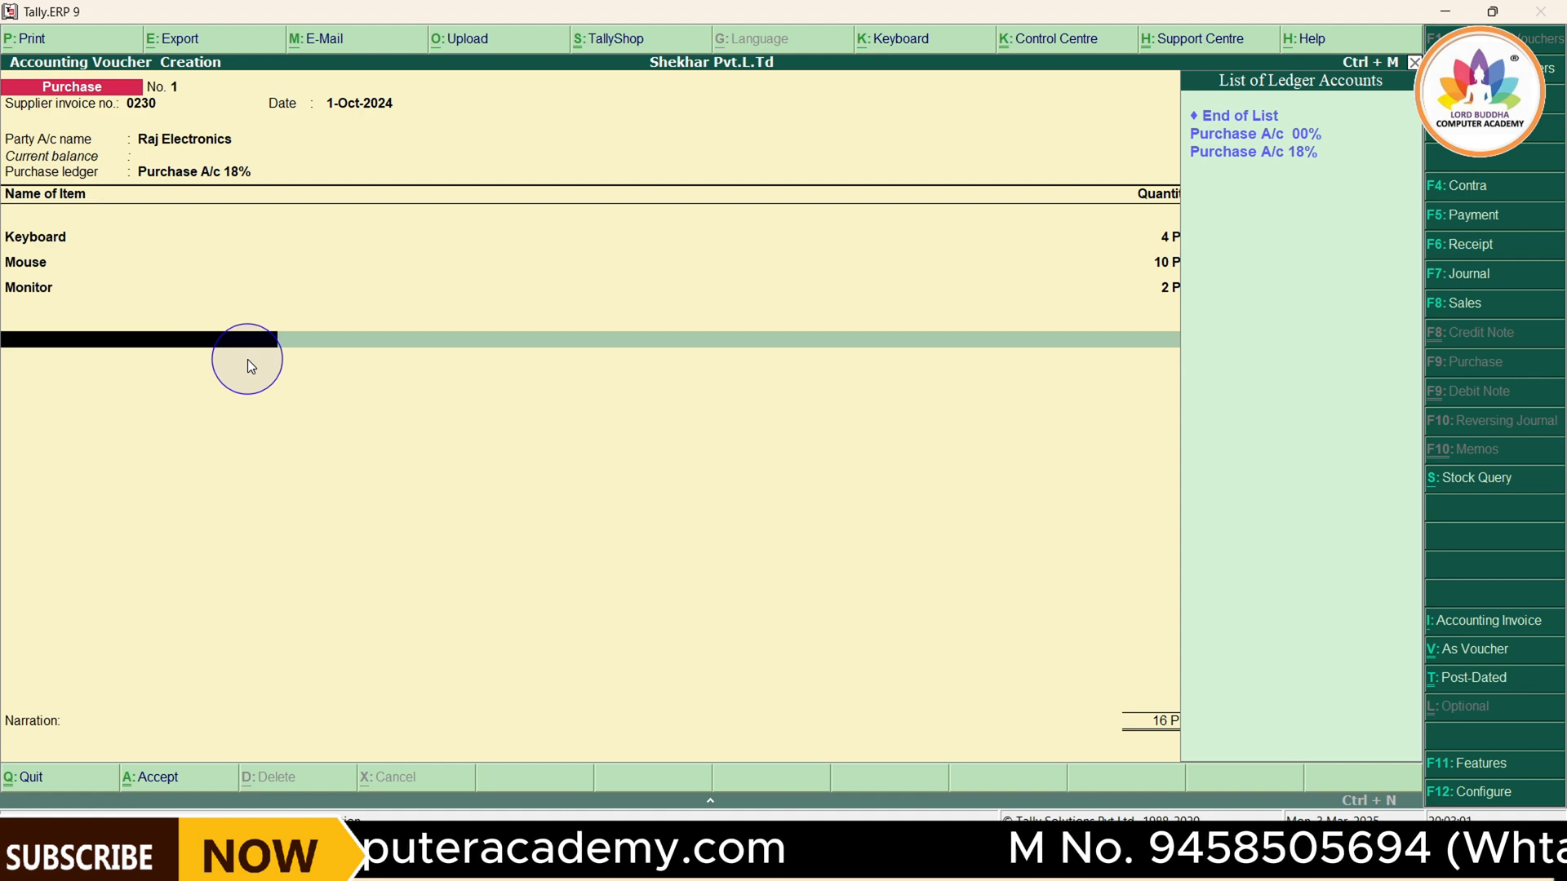
# Start a new tax ledger named CGST from the purchase voucher, with no alias, and place it under Duties & Taxes
pyautogui.hotkey('alt', 'c')
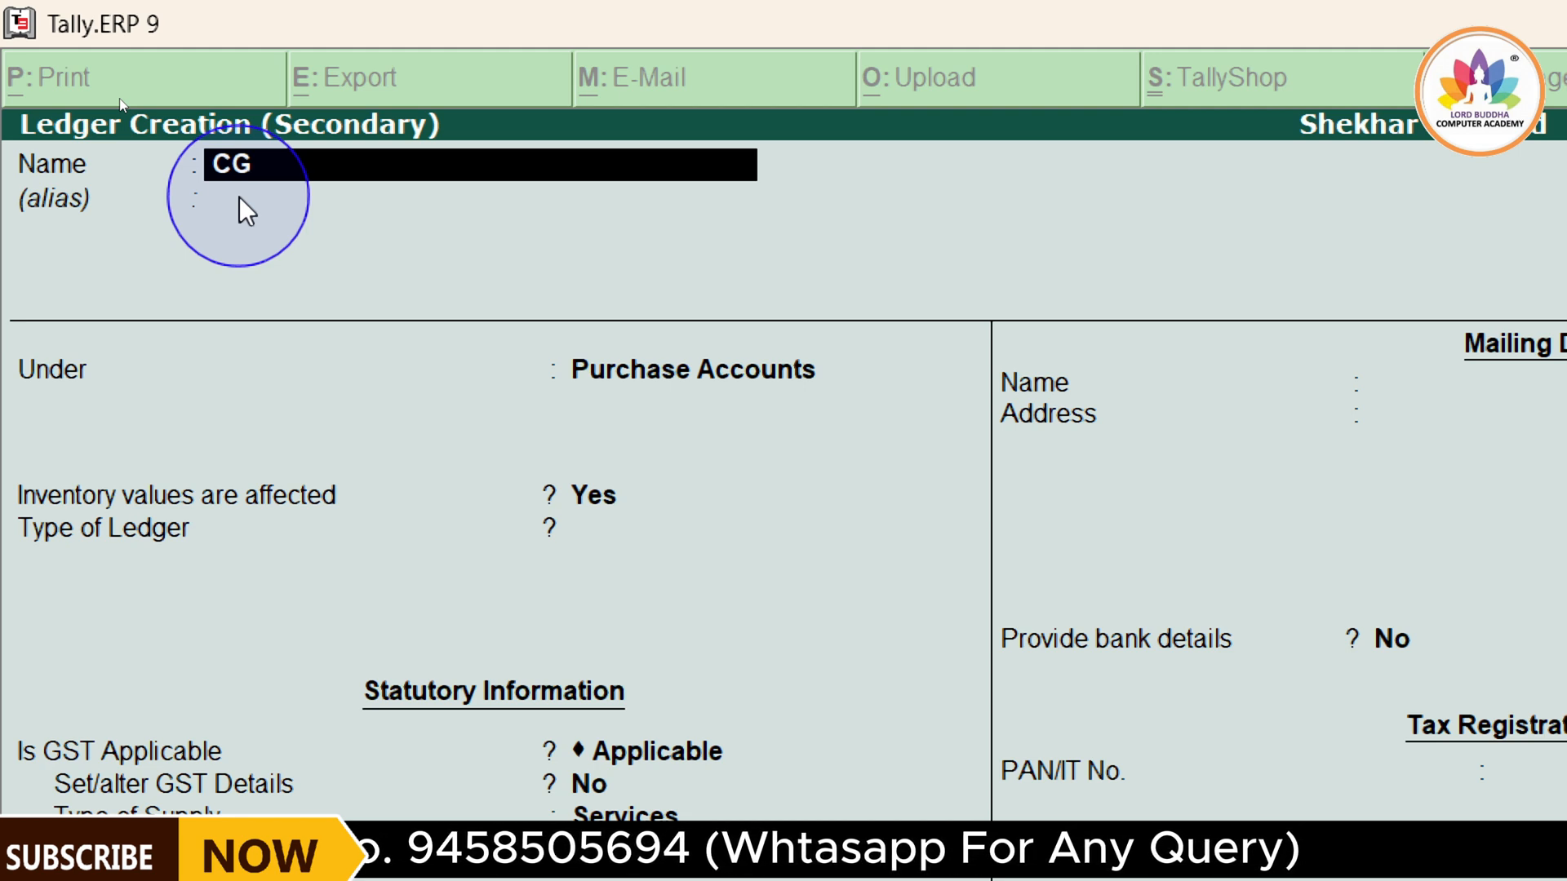
pyautogui.write('ST')
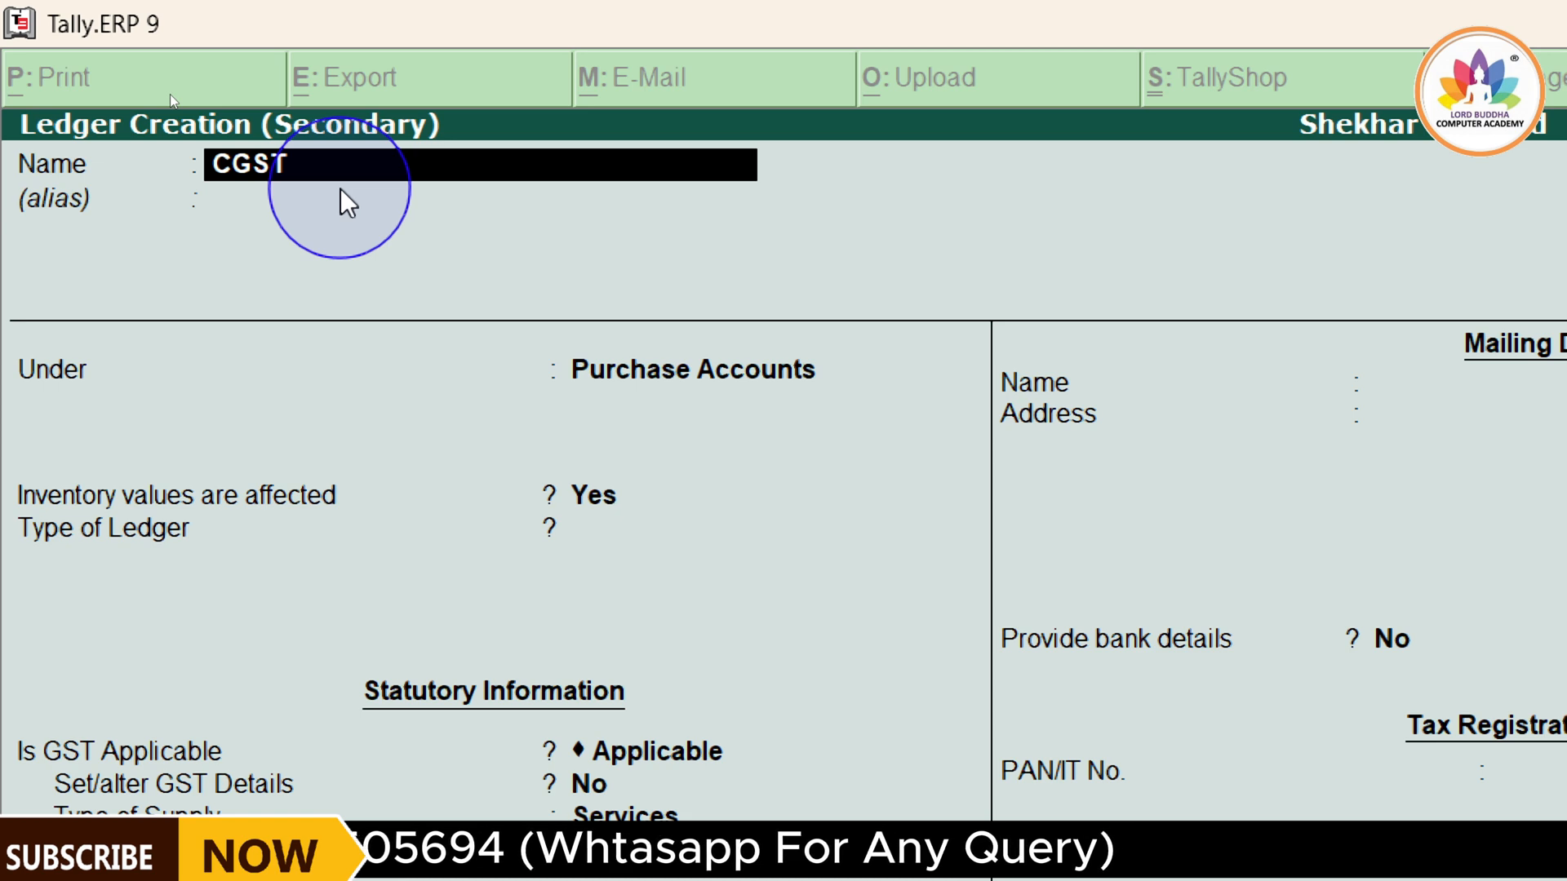
pyautogui.press('Return')
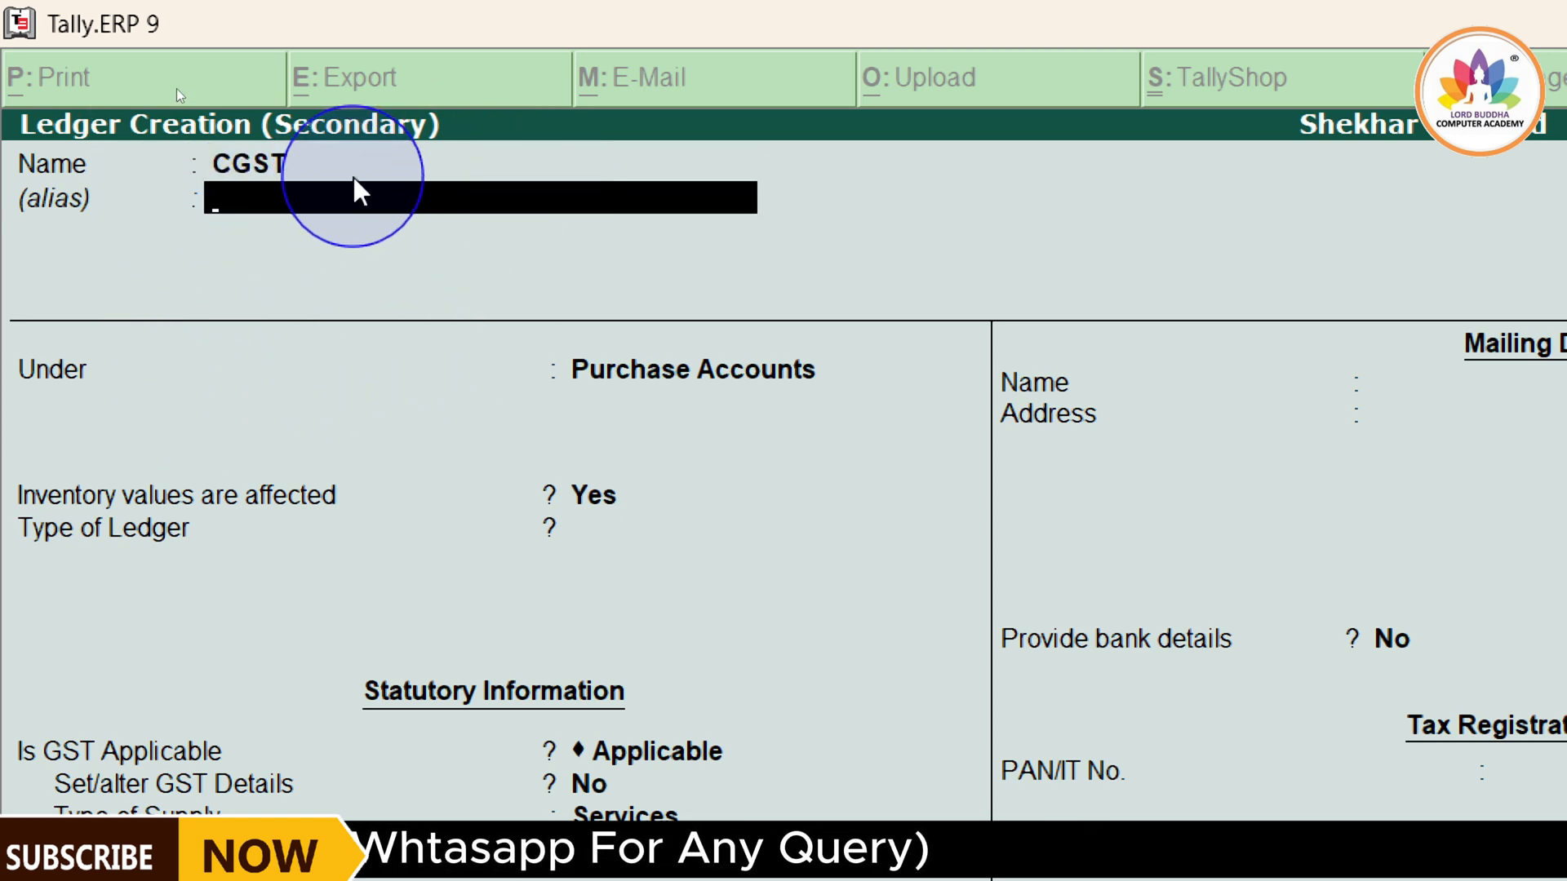
pyautogui.press('Return')
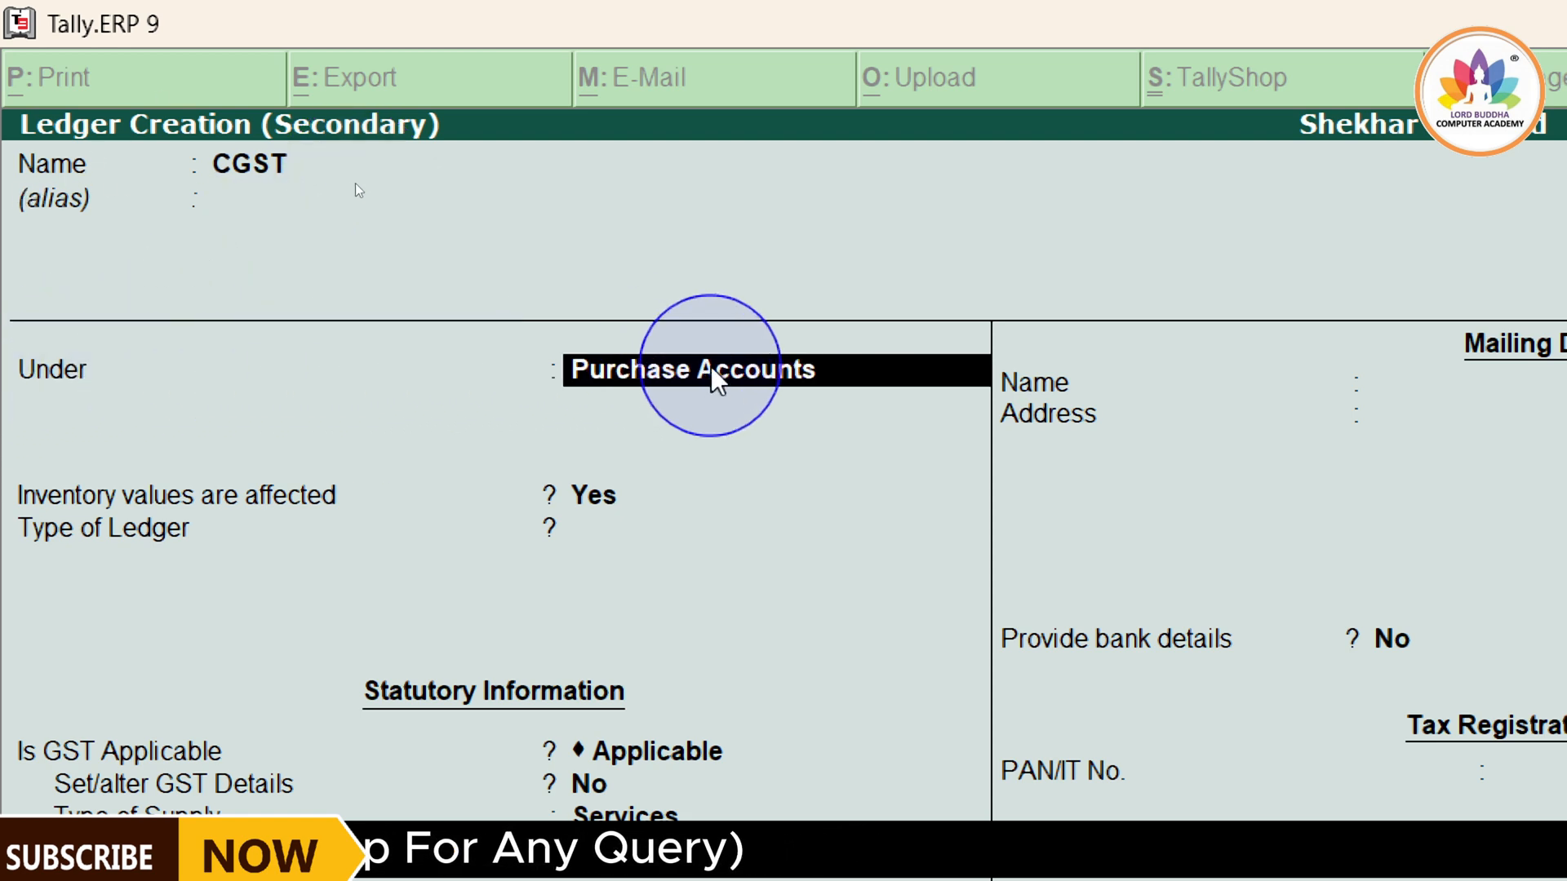
pyautogui.click(651, 392)
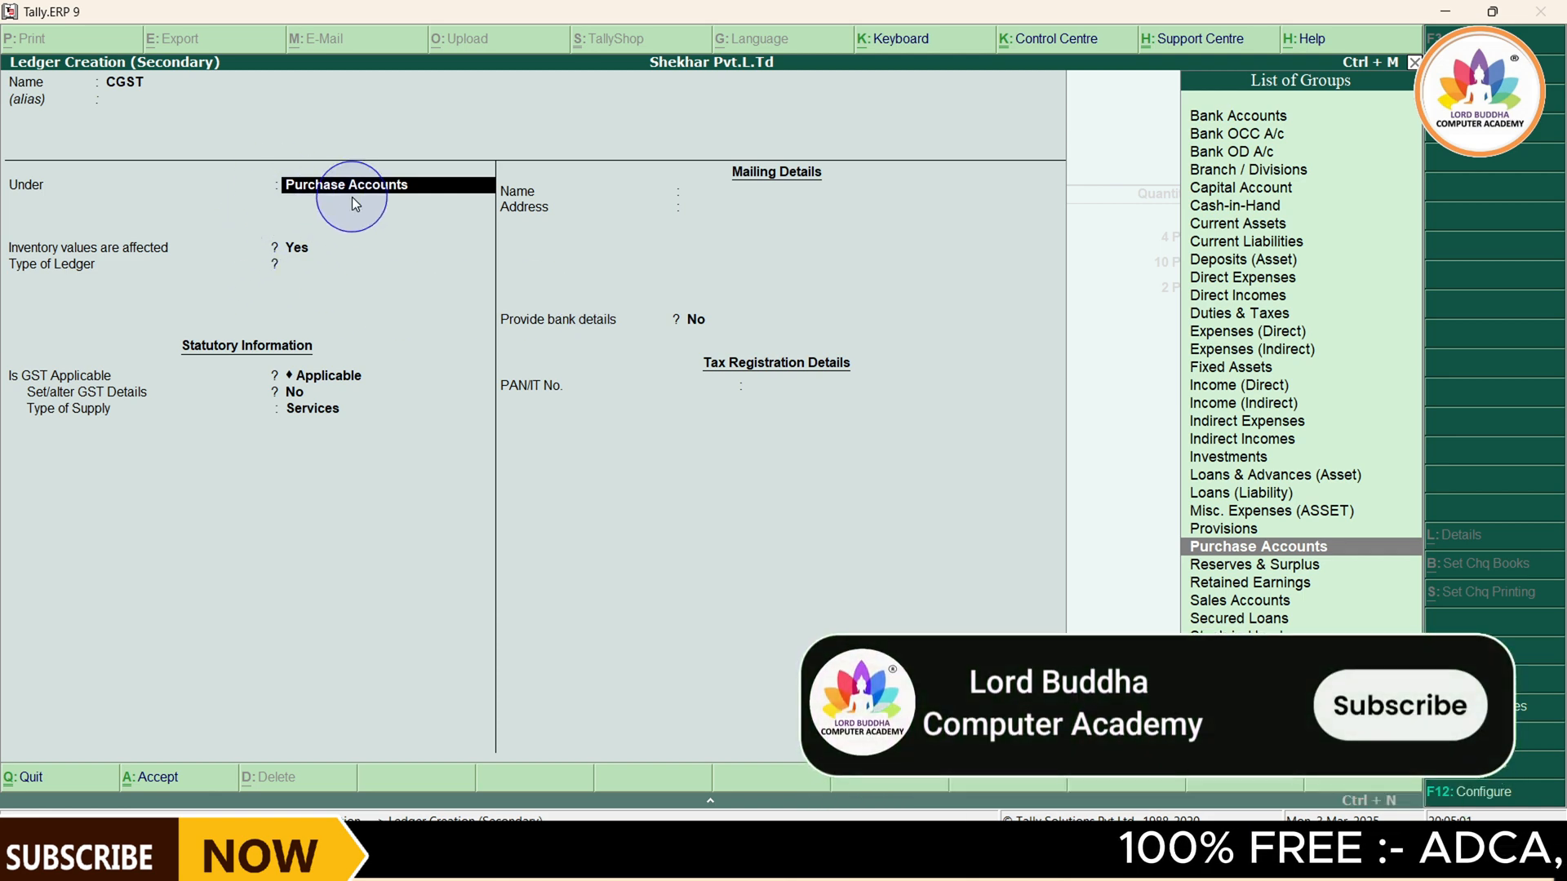
pyautogui.write('Du')
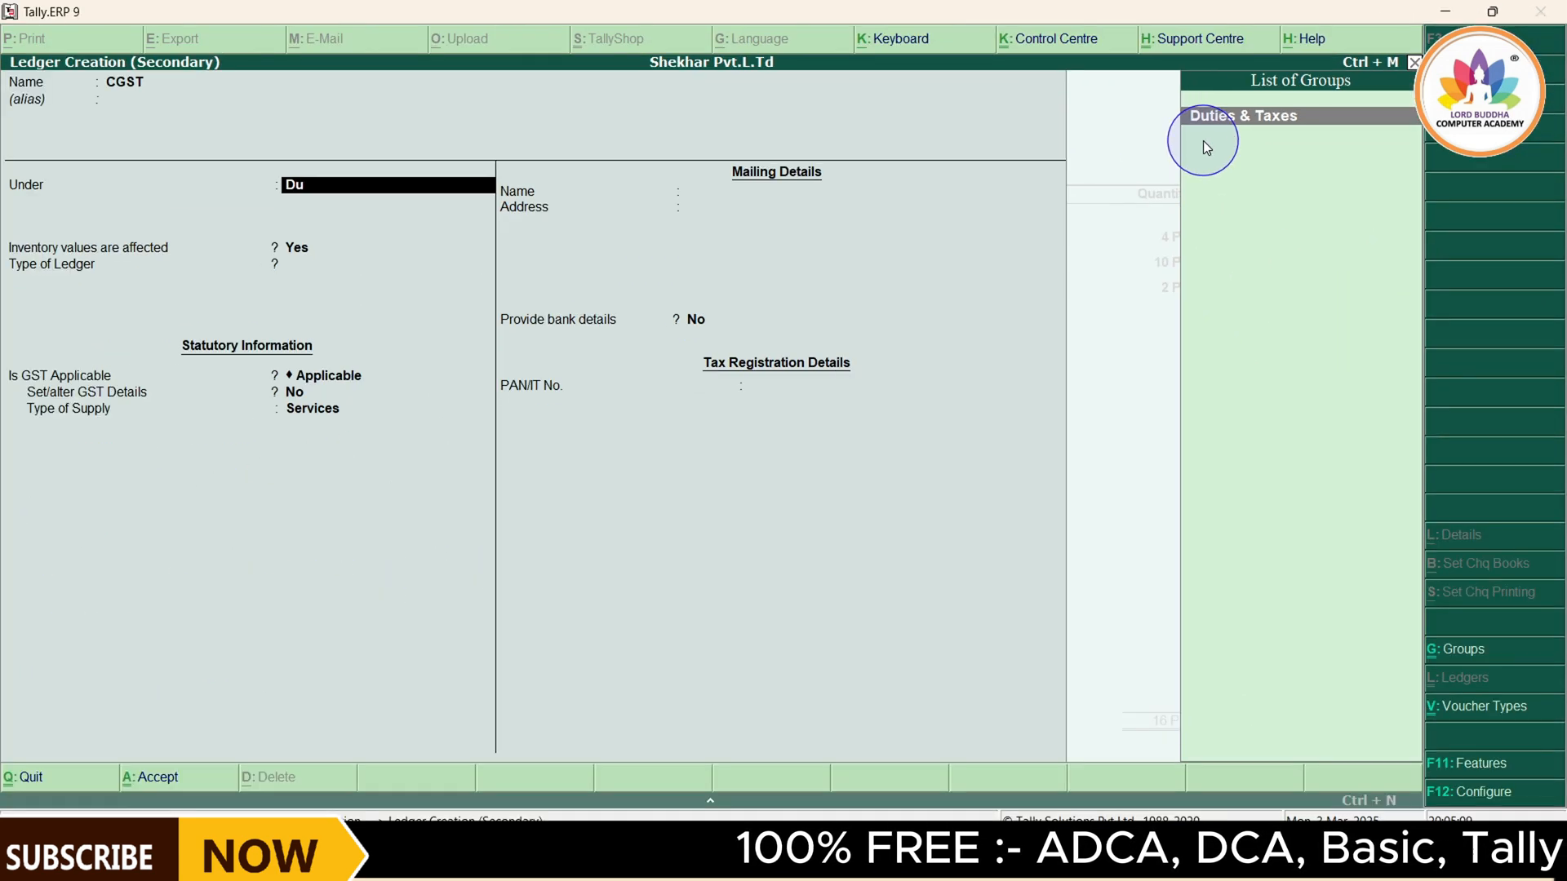
pyautogui.press('Return')
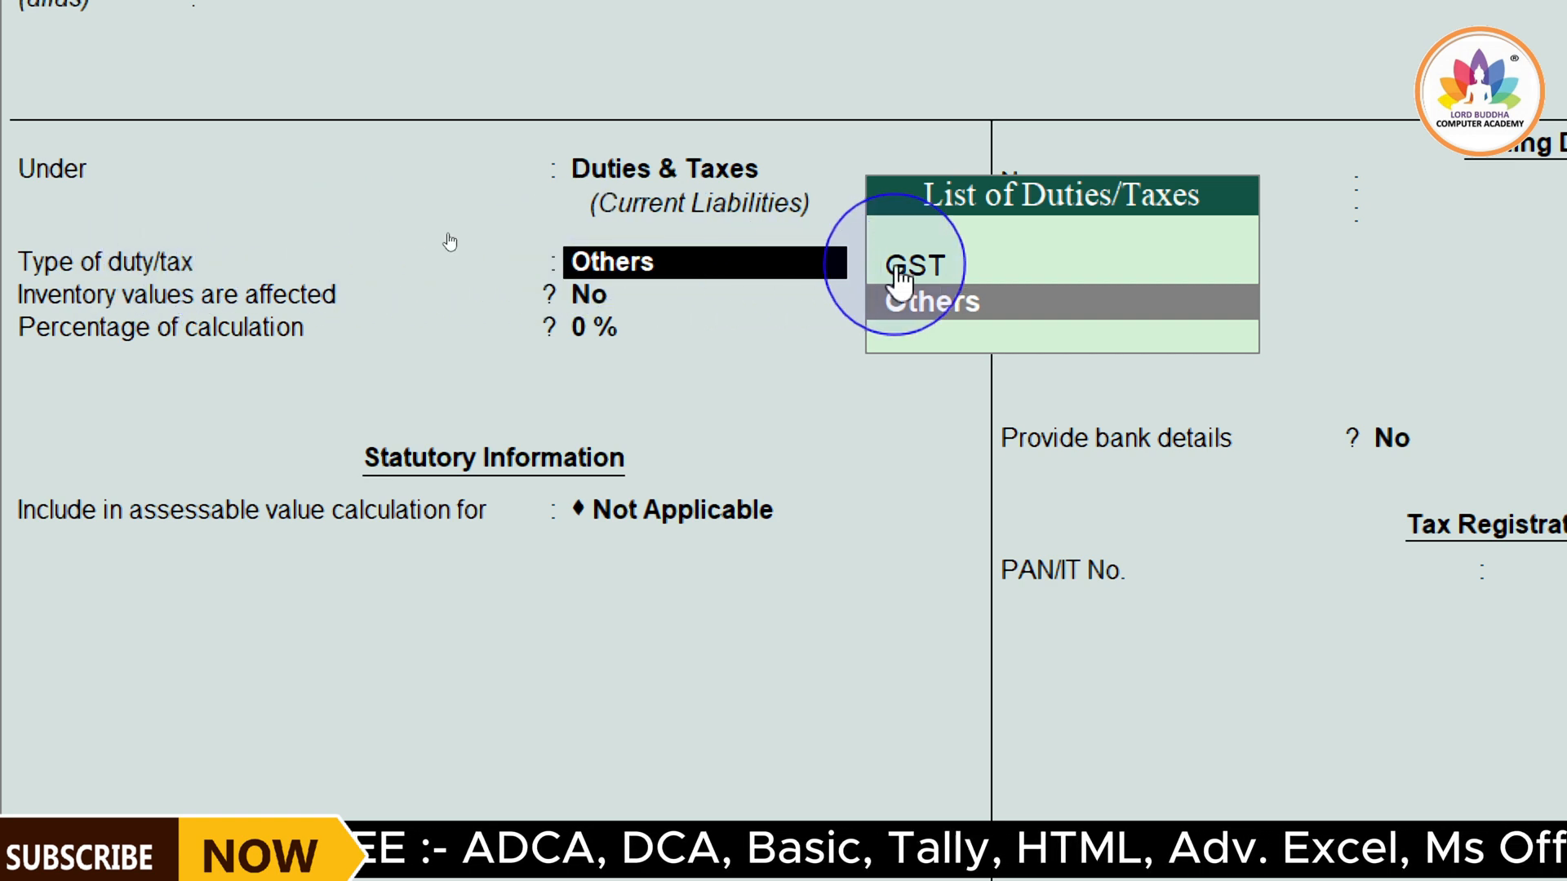
# Set the CGST ledger's type of duty/tax to GST and its tax type to Central Tax
pyautogui.press('Up')
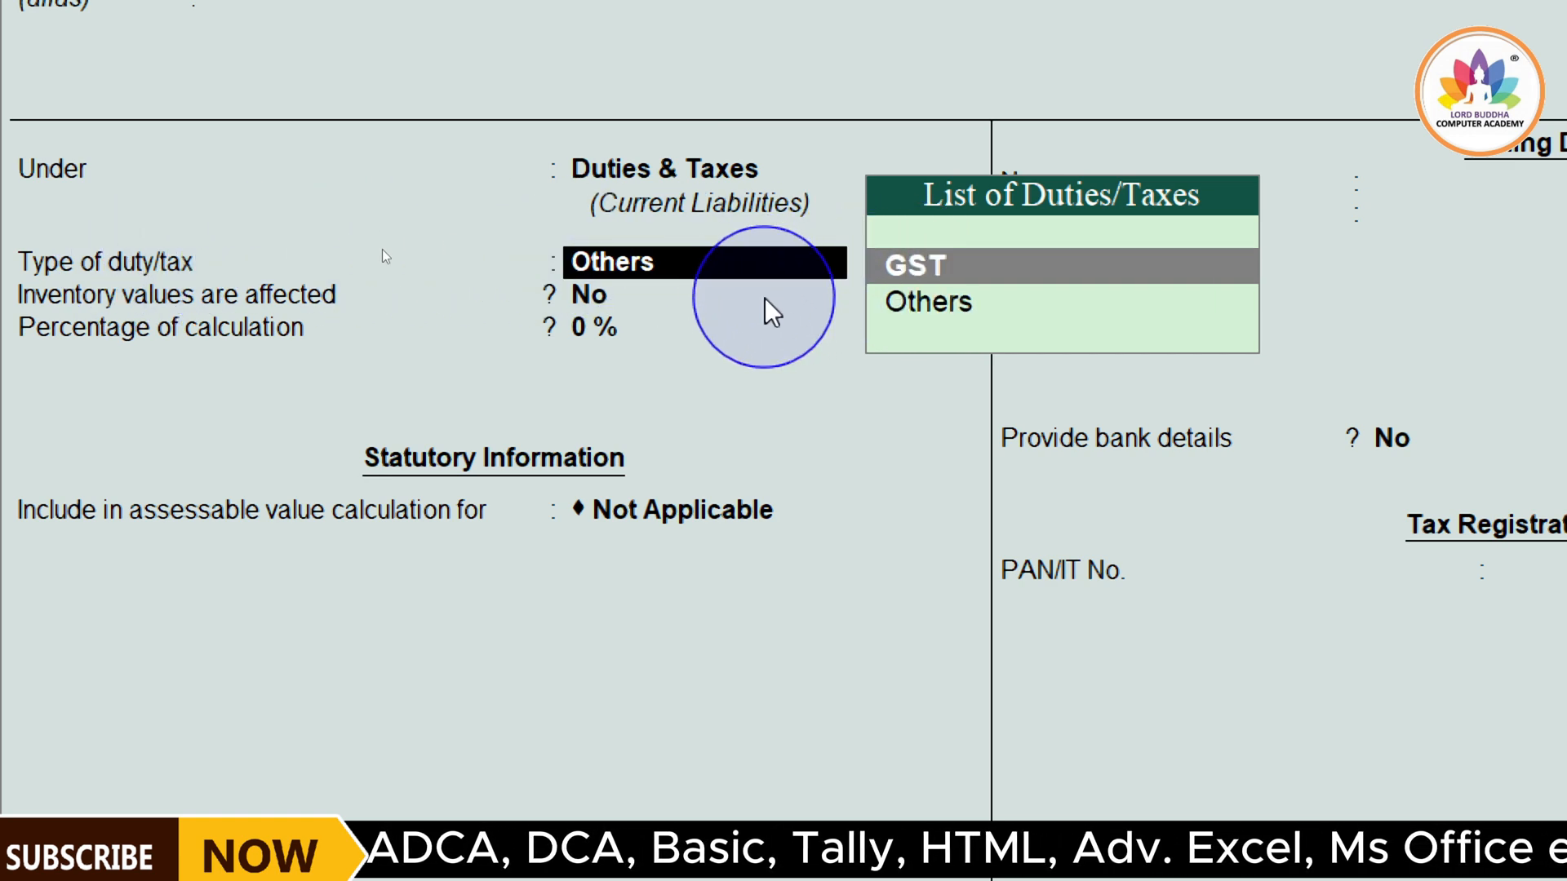
pyautogui.press('Return')
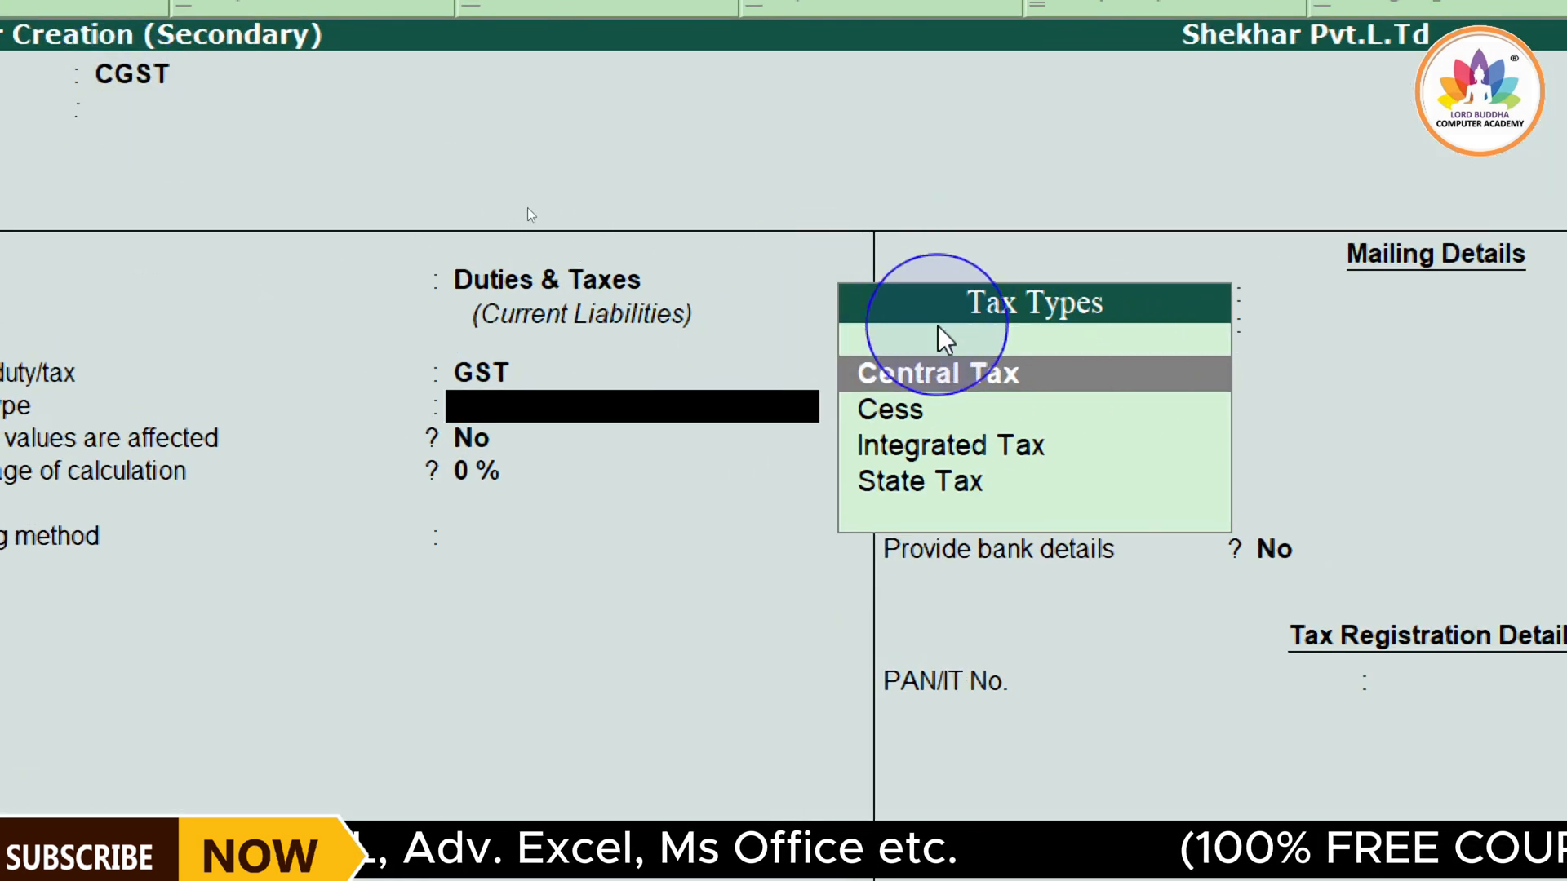
pyautogui.click(985, 375)
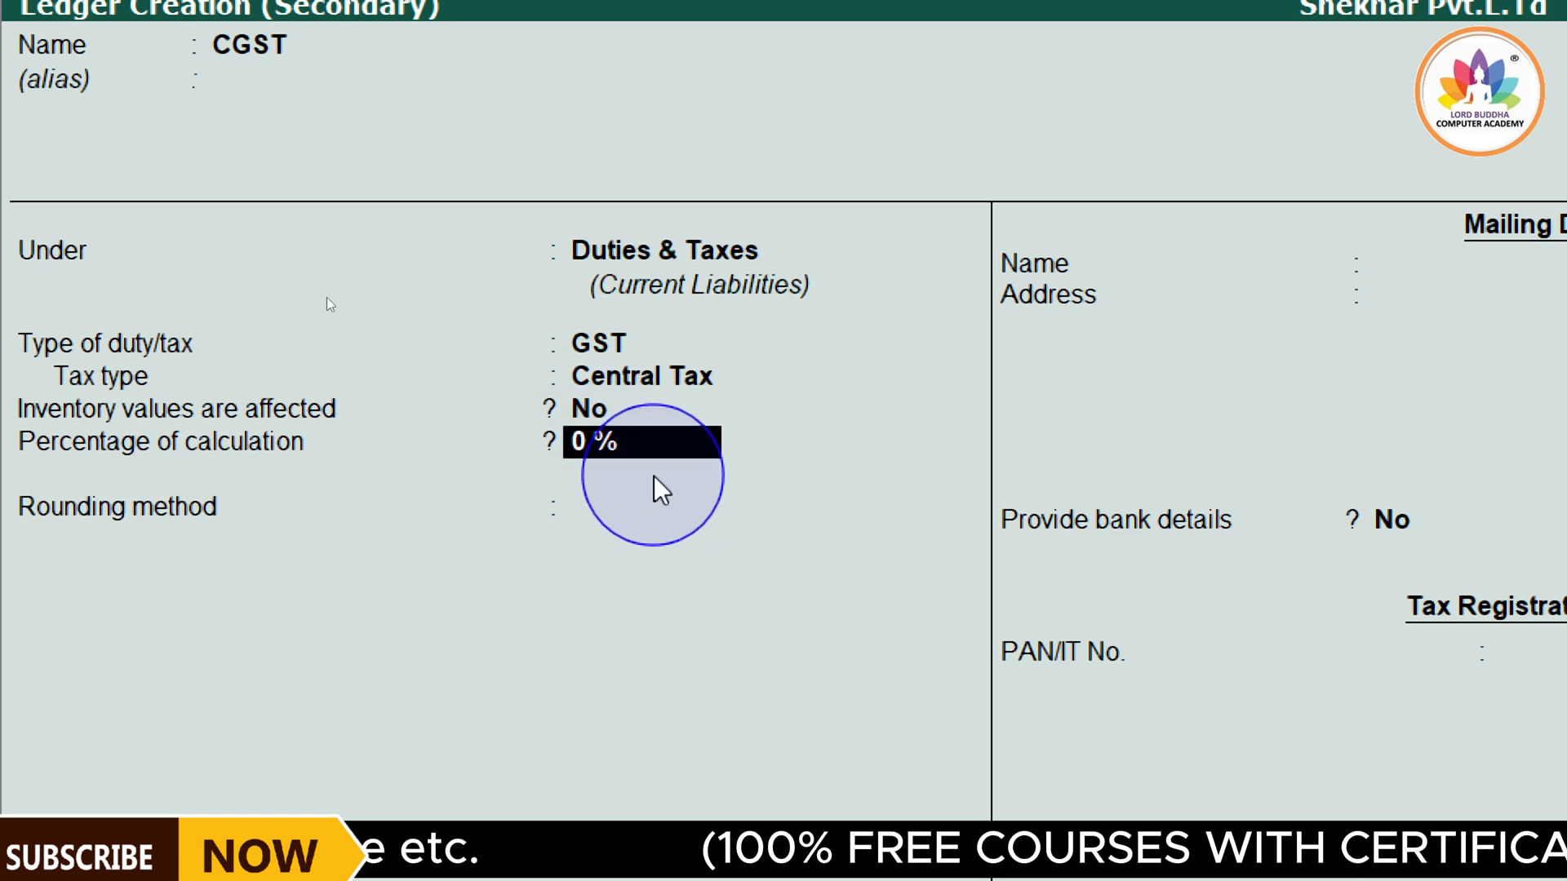
# Keep the CGST ledger at 0 % with rounding Not Applicable and no bank details, accept it, and keep its calculated amount in the voucher
pyautogui.press('Return')
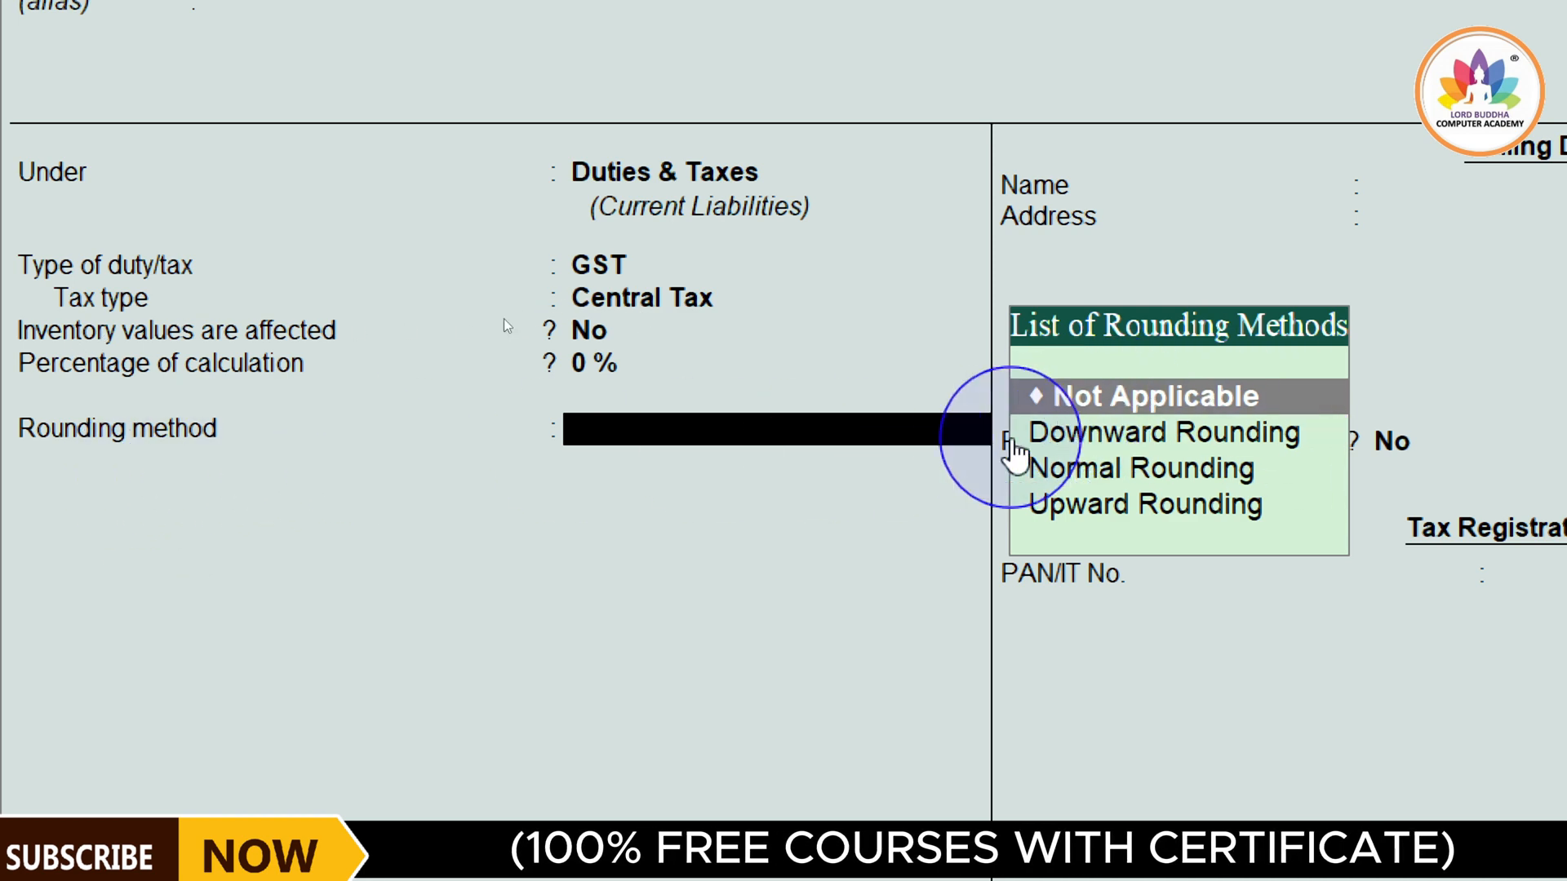
pyautogui.press('Return')
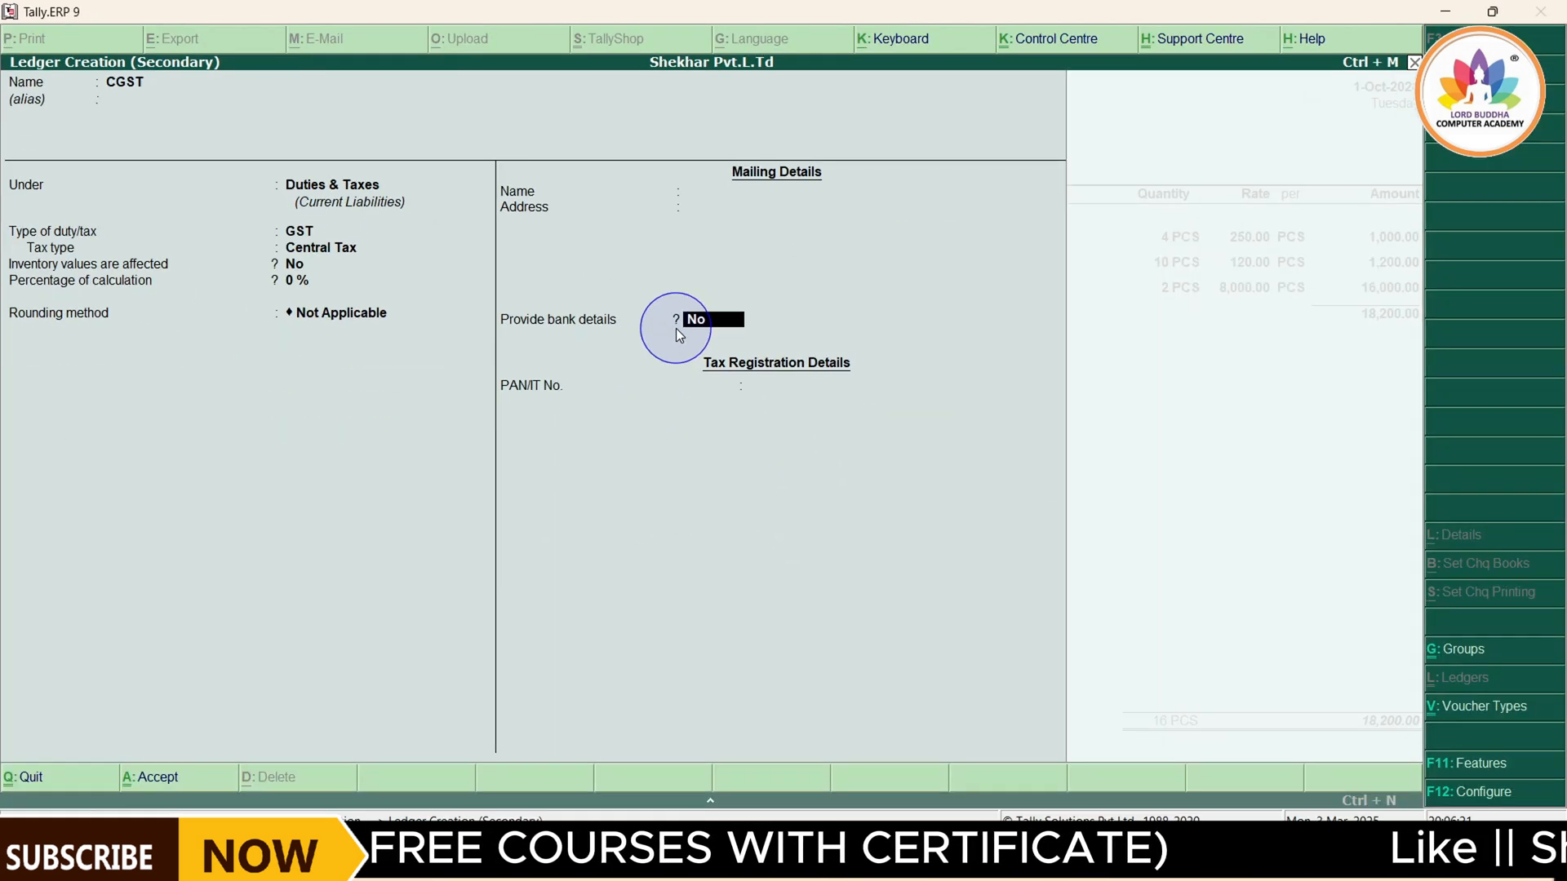
pyautogui.press('Return')
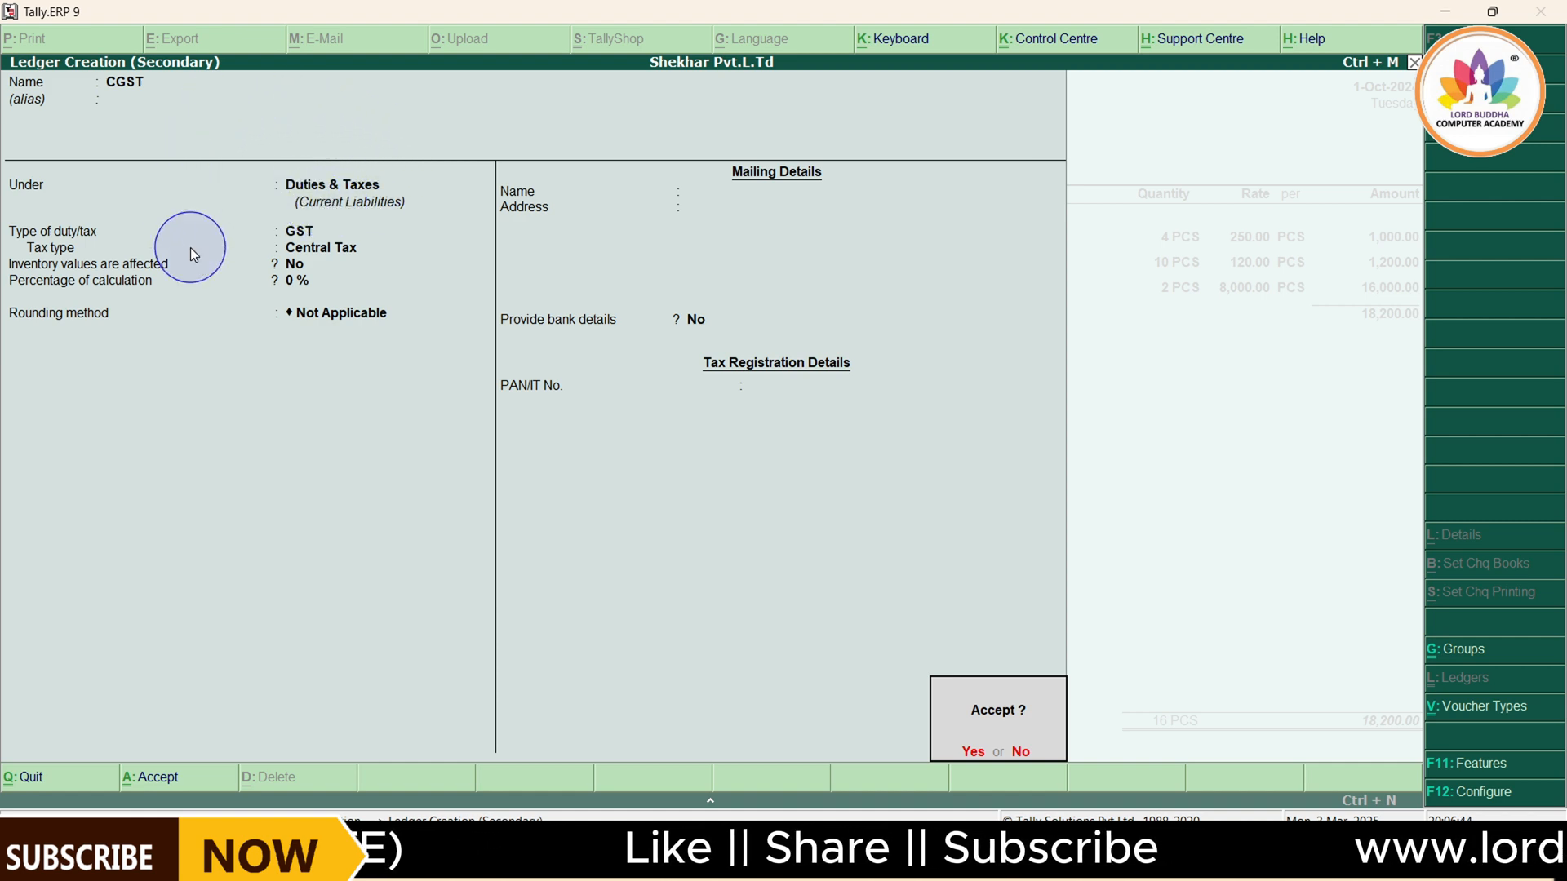
pyautogui.click(965, 755)
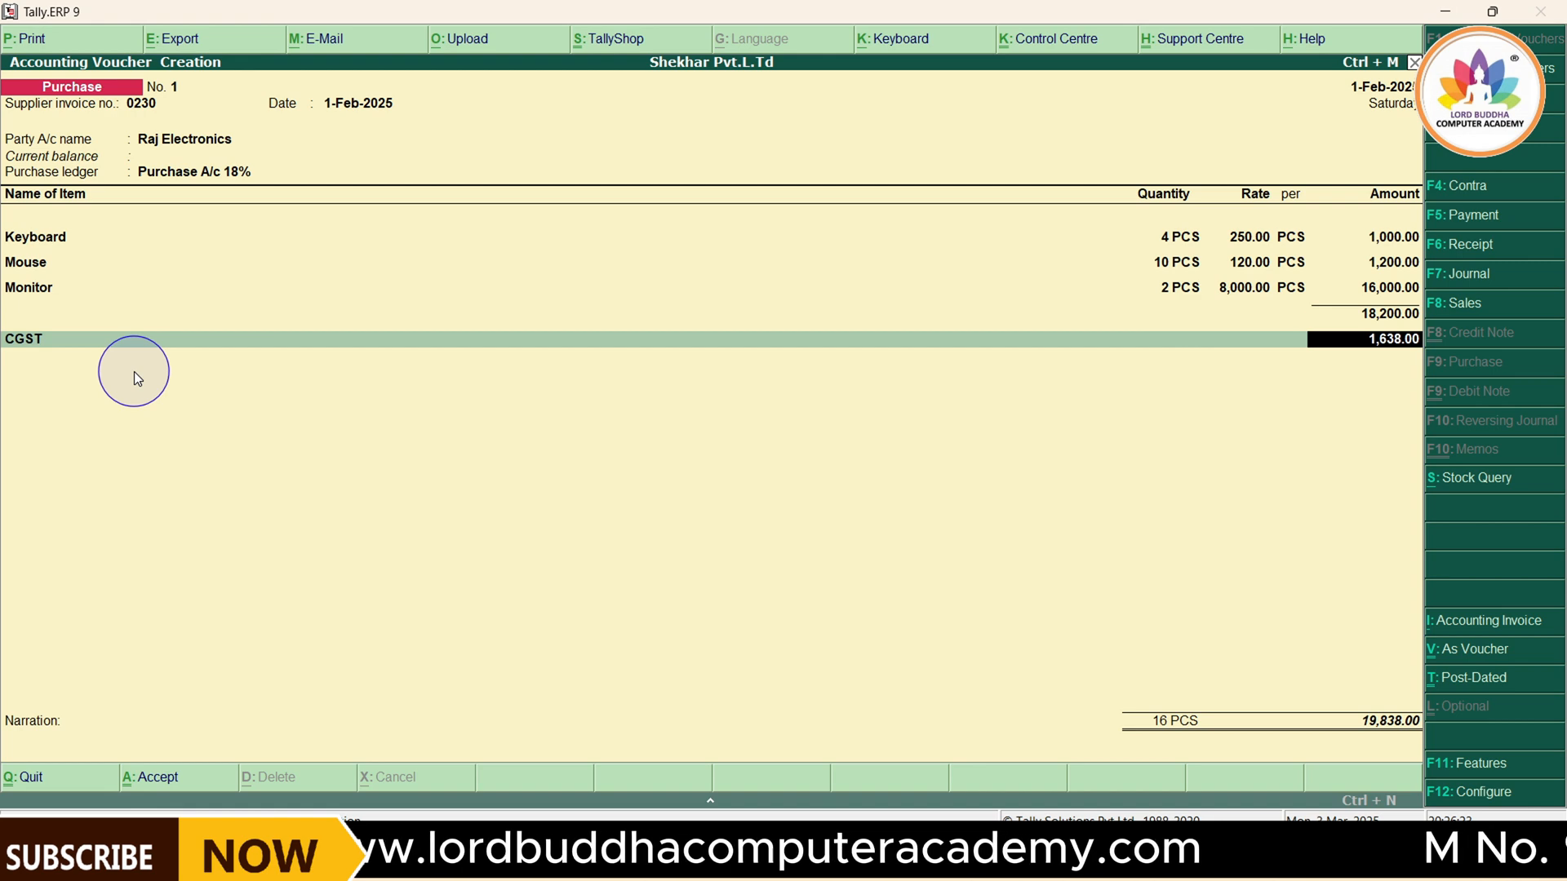
pyautogui.press('Return')
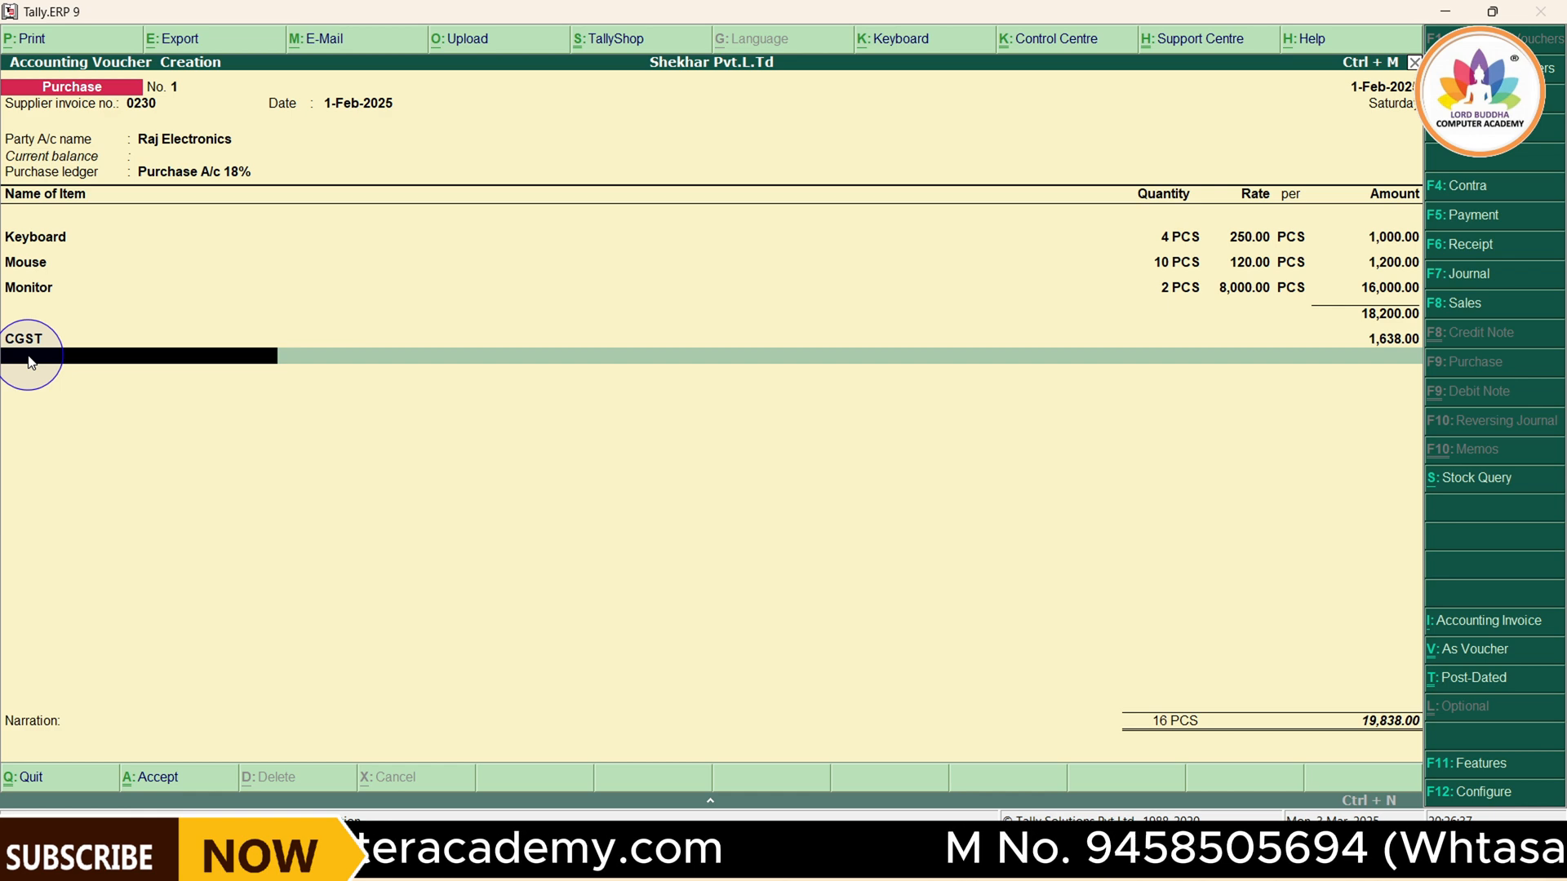
# Start a second tax ledger named SGST from the voucher's line below CGST, with no alias, keeping it under Duties & Taxes
pyautogui.hotkey('alt', 'c')
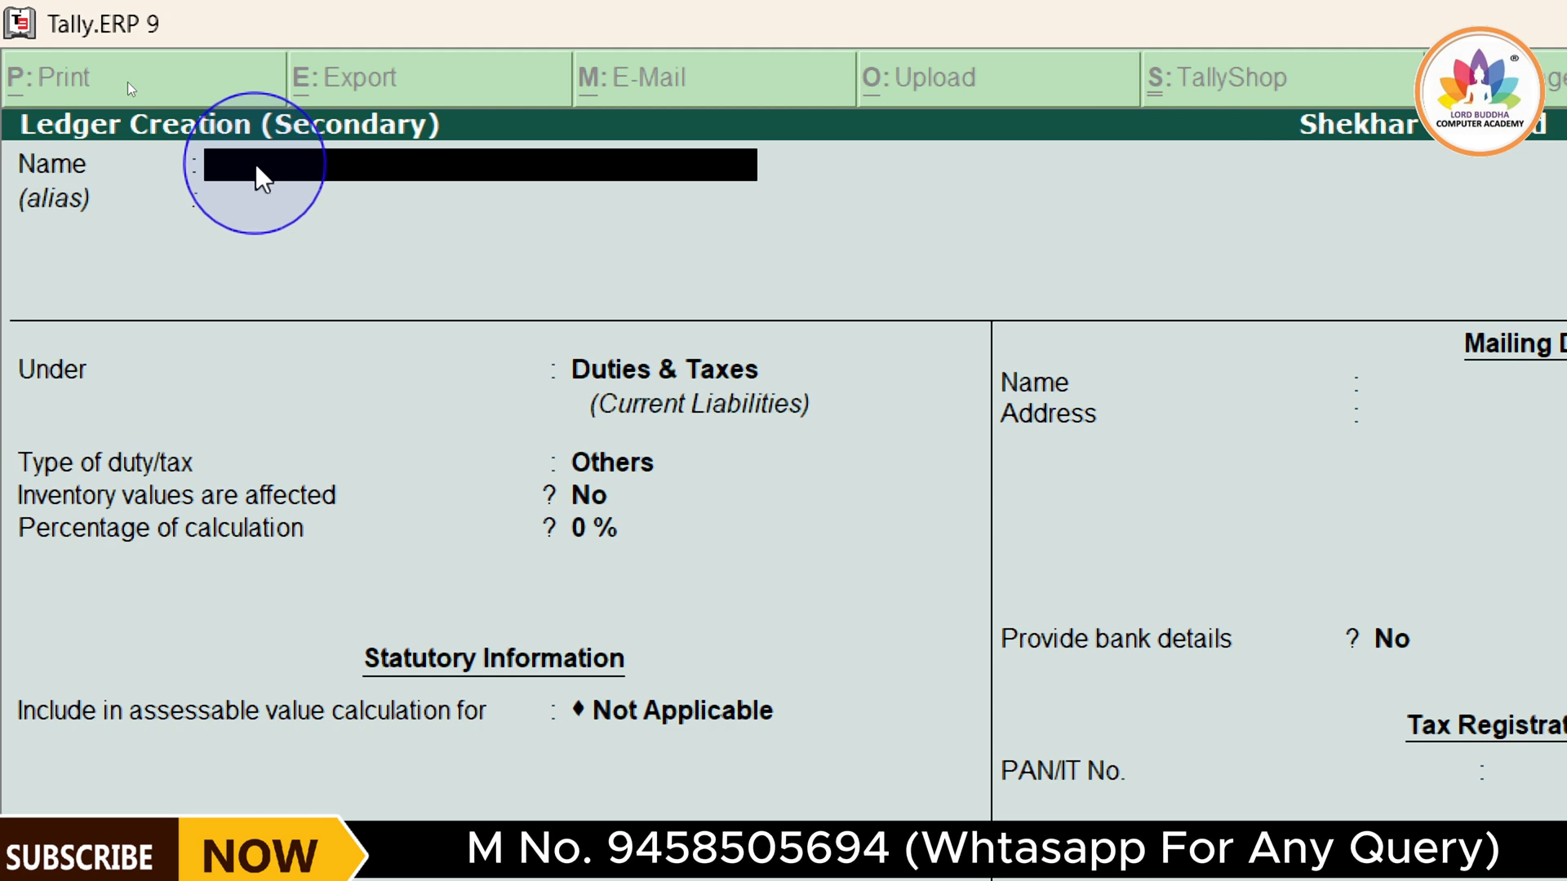
pyautogui.write('S')
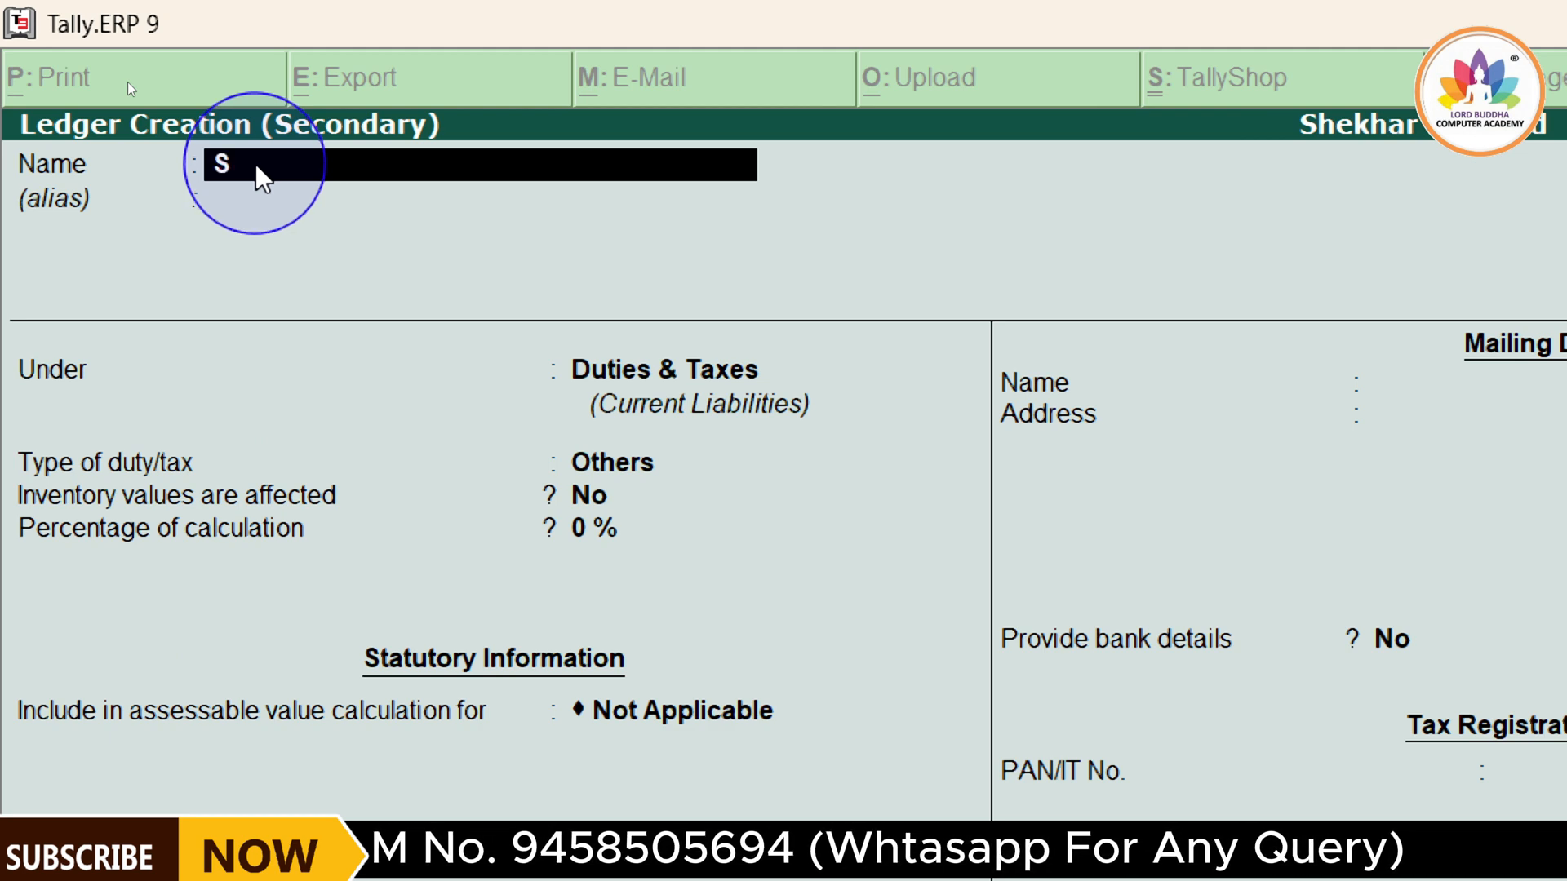
pyautogui.write('GST')
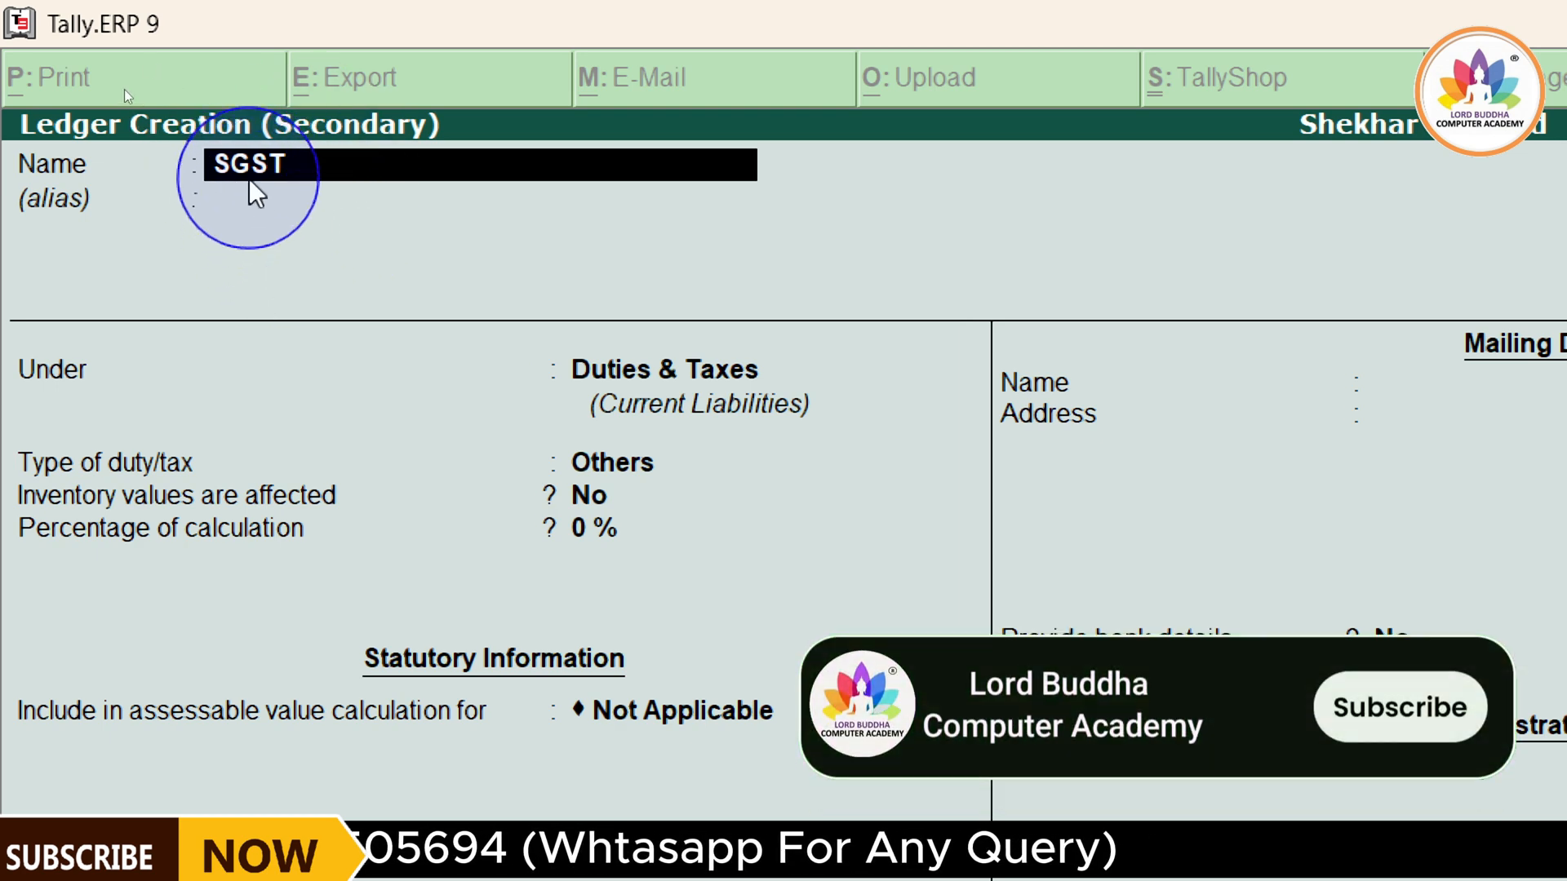
pyautogui.press('Return')
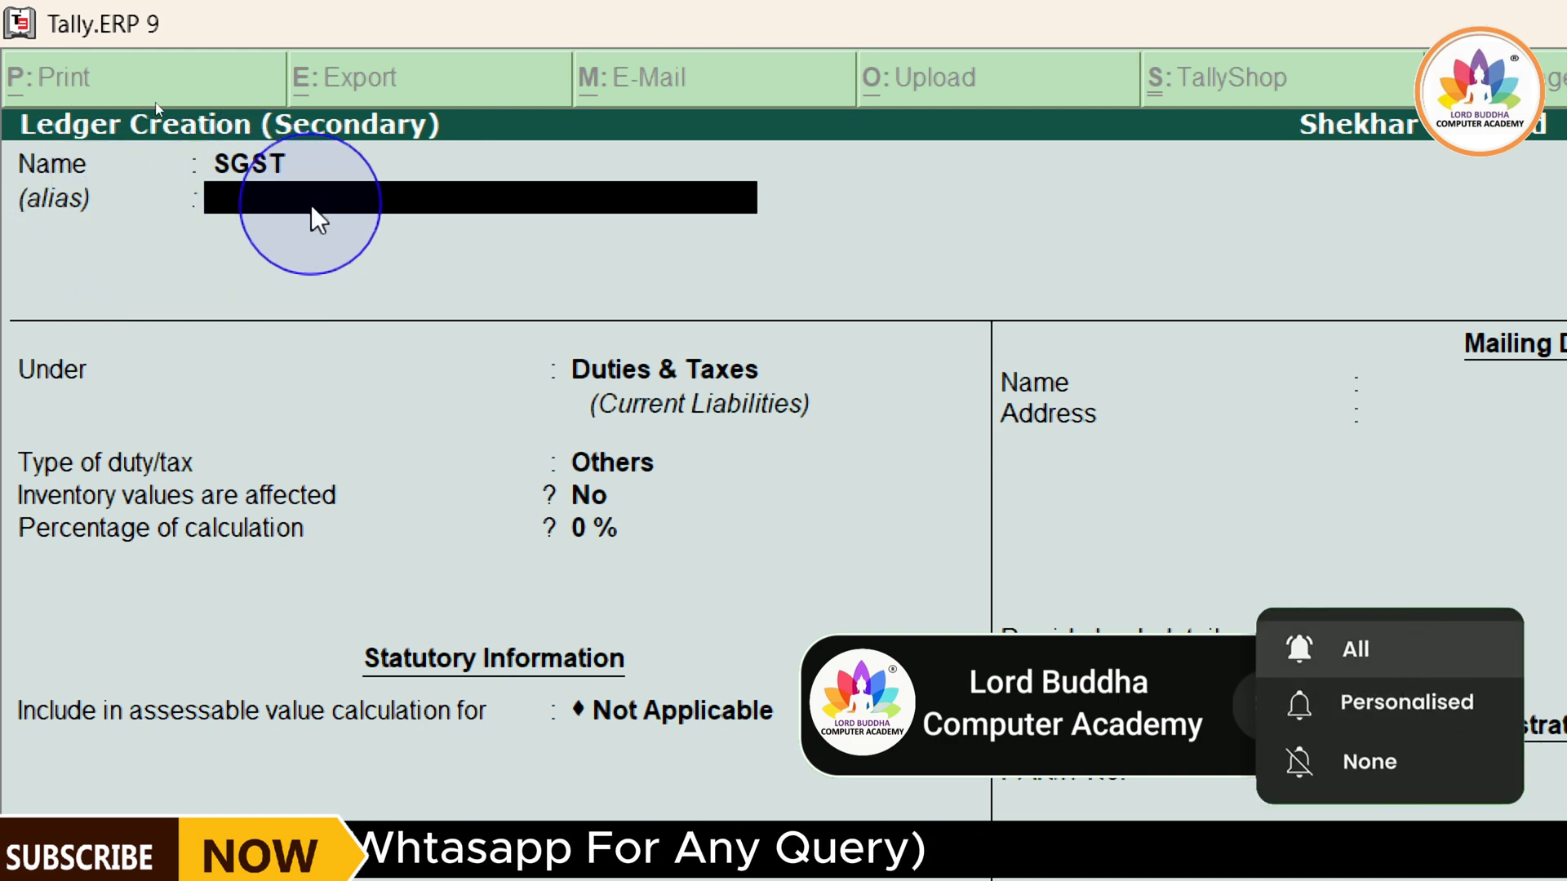
pyautogui.press('Return')
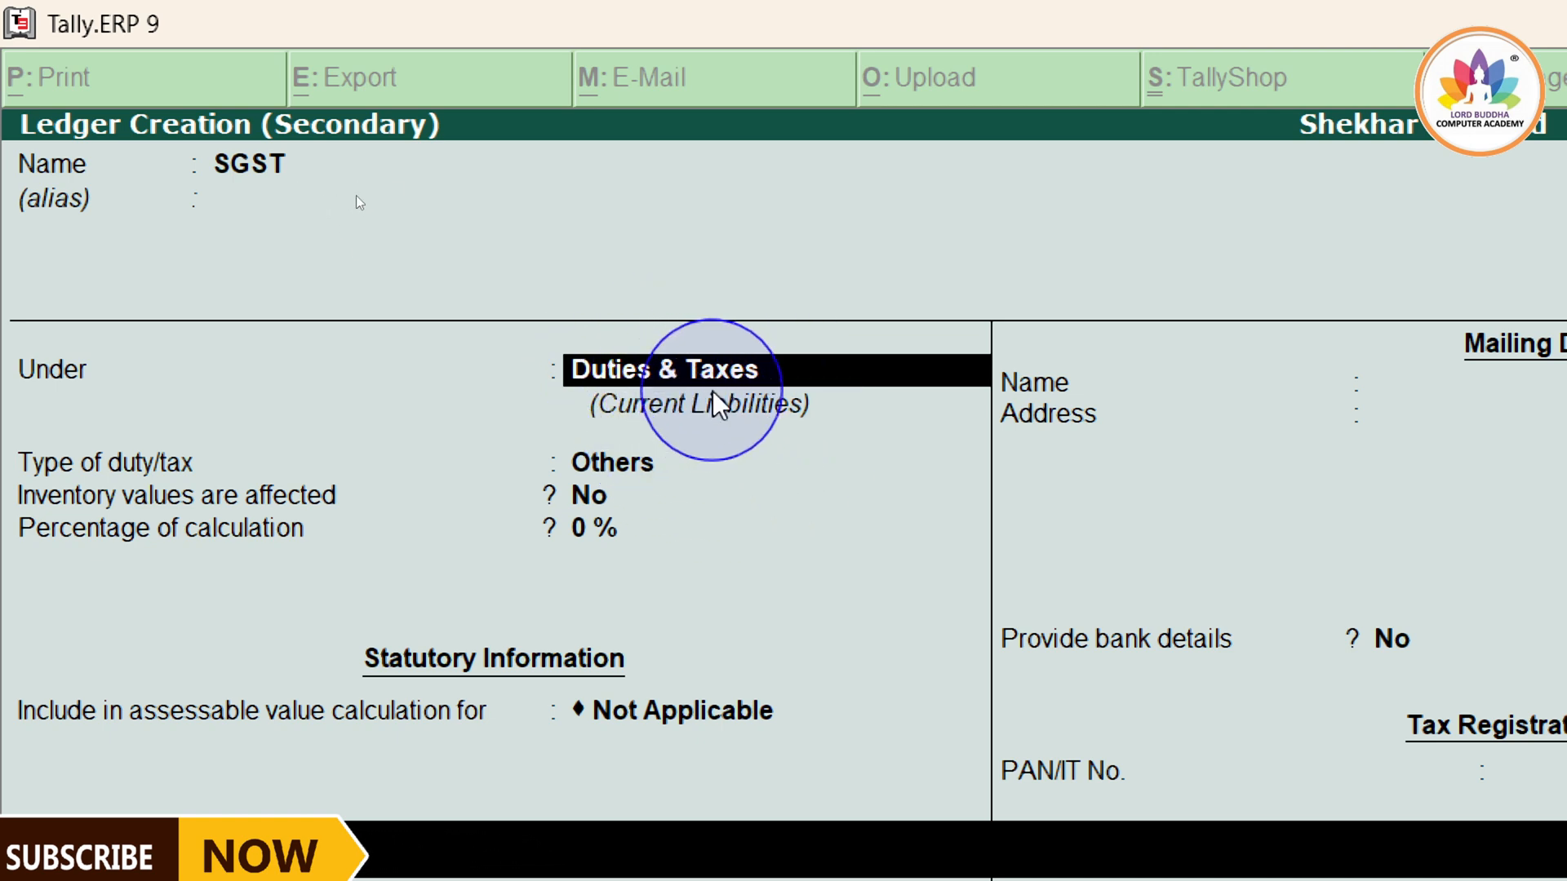
pyautogui.press('Return')
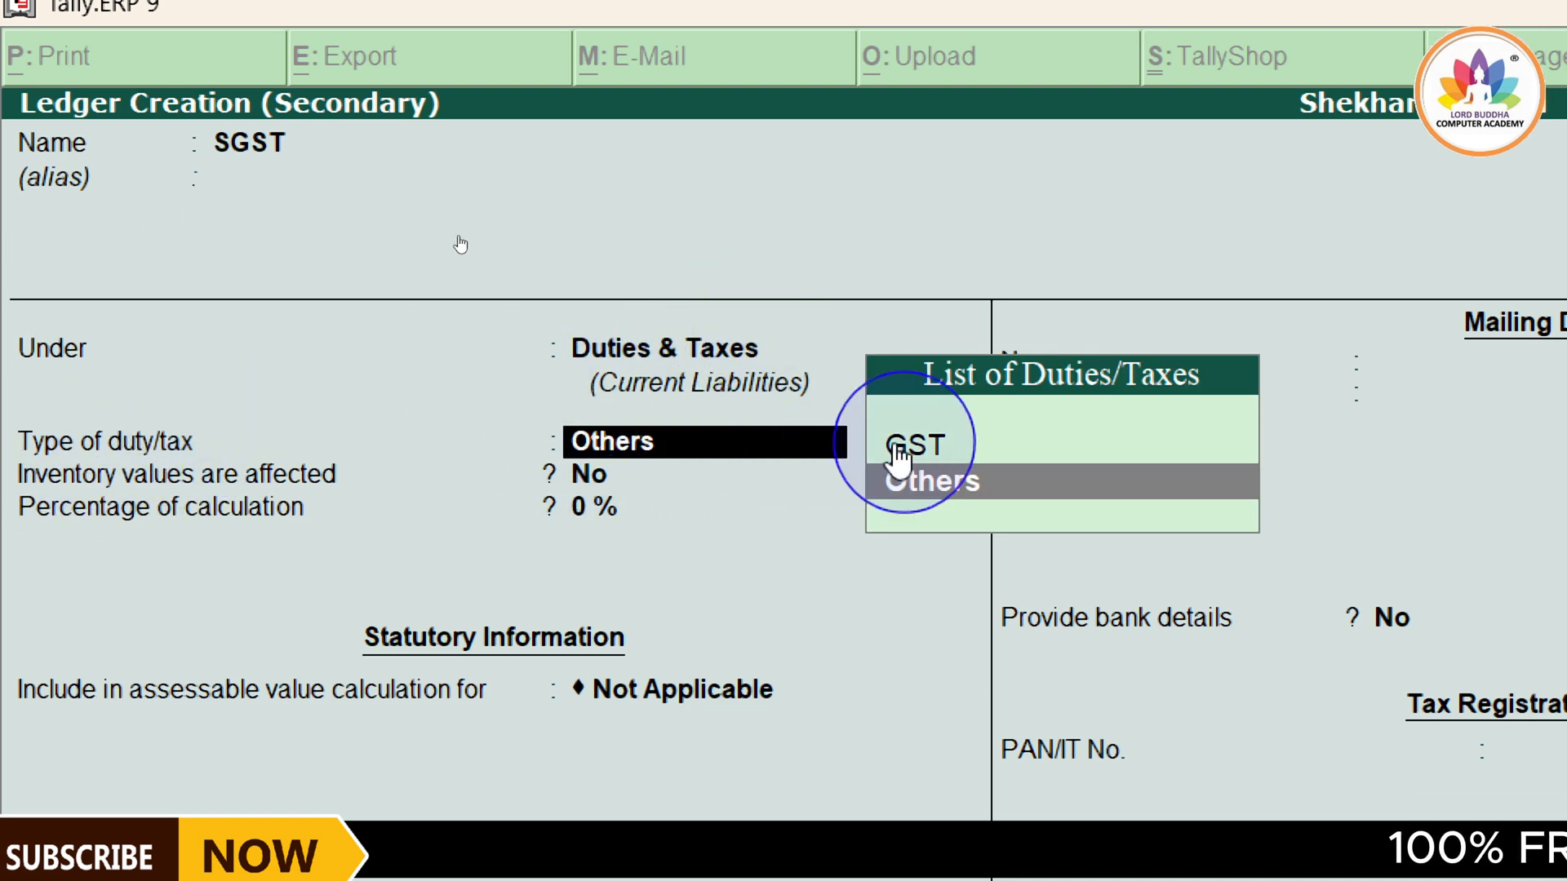
# Set the SGST ledger's type of duty/tax to GST and its tax type to State Tax
pyautogui.click(956, 457)
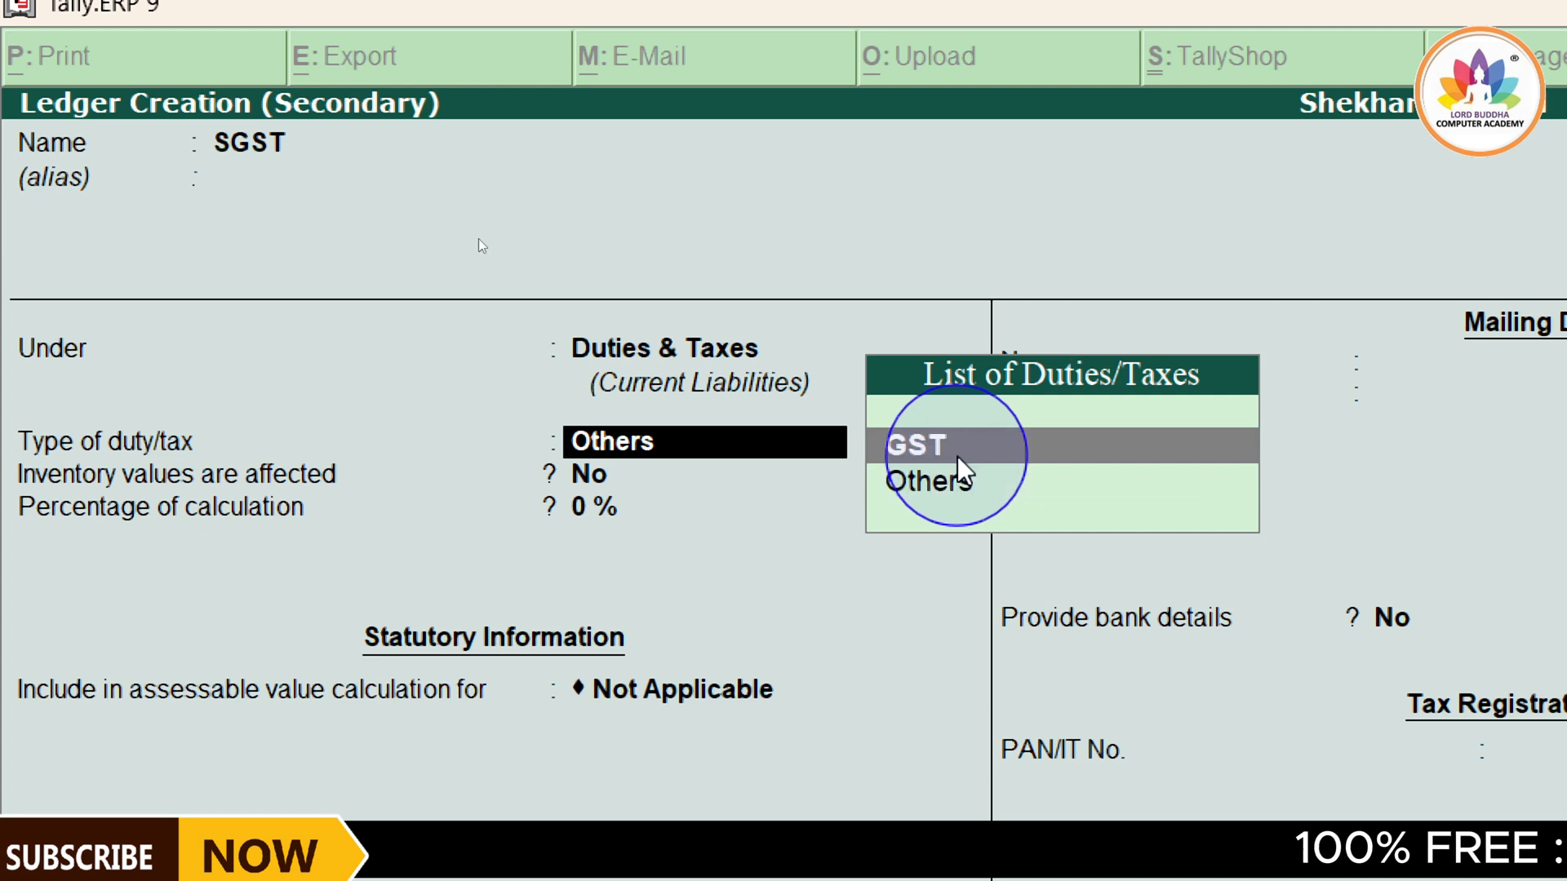
pyautogui.click(962, 463)
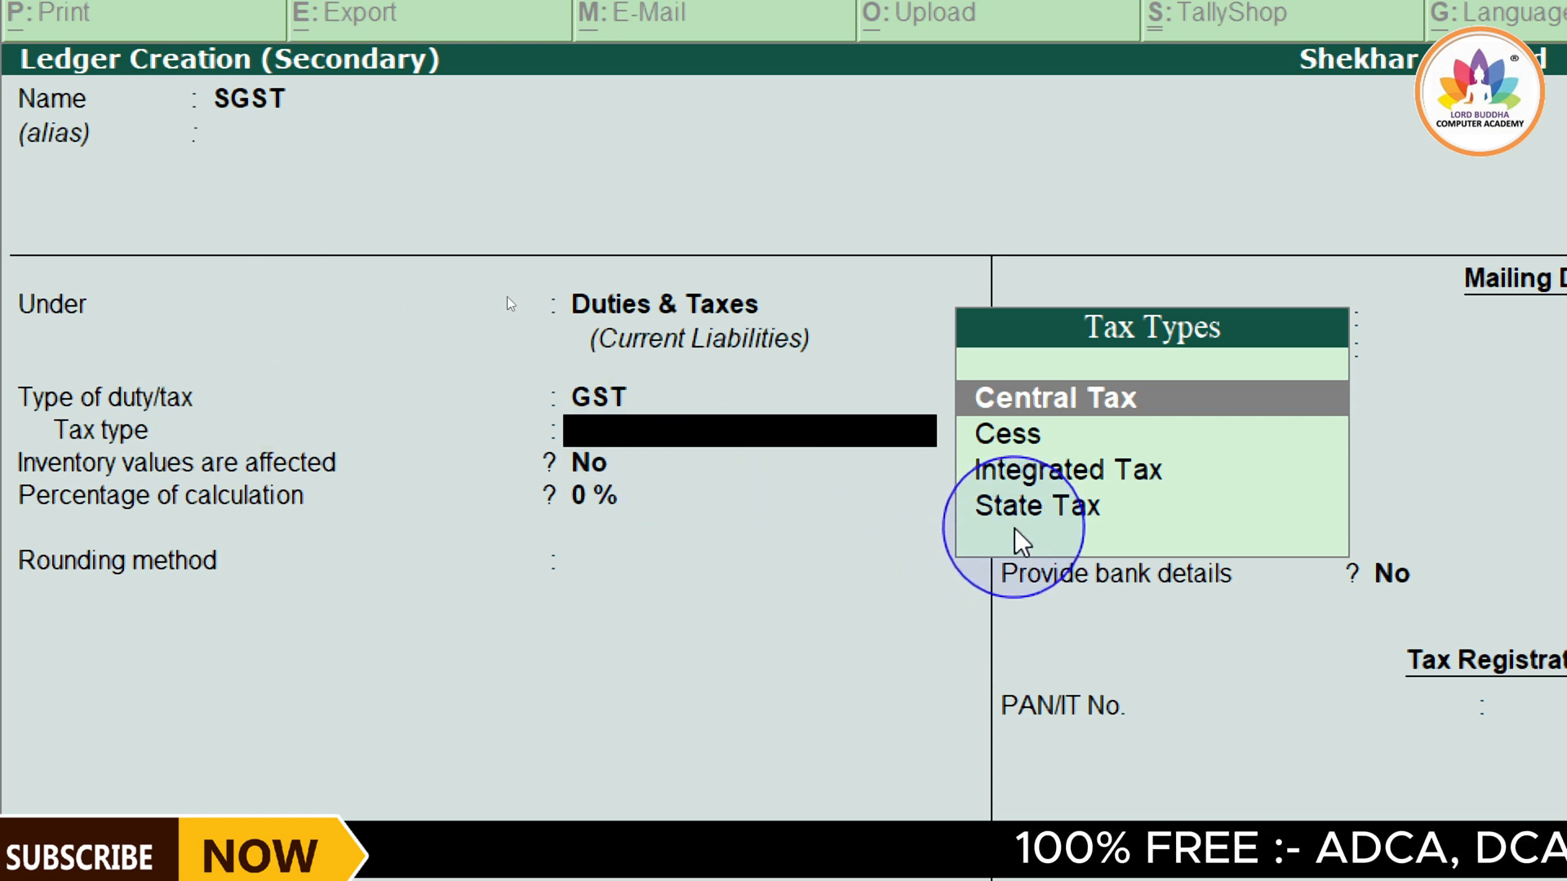
pyautogui.press('Down')
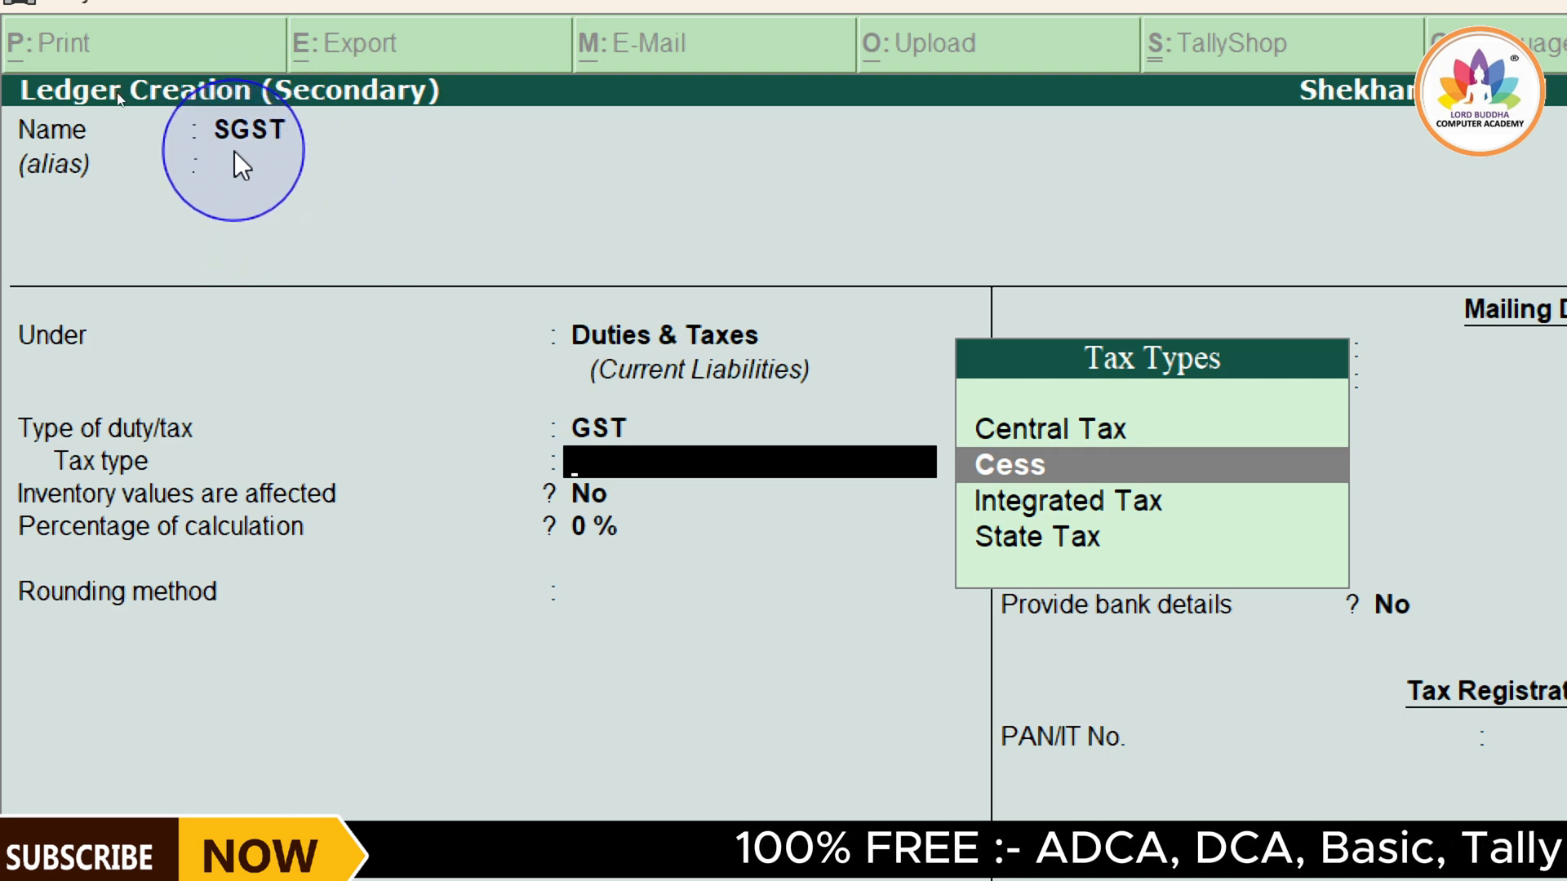
pyautogui.press('Down')
pyautogui.press('Down')
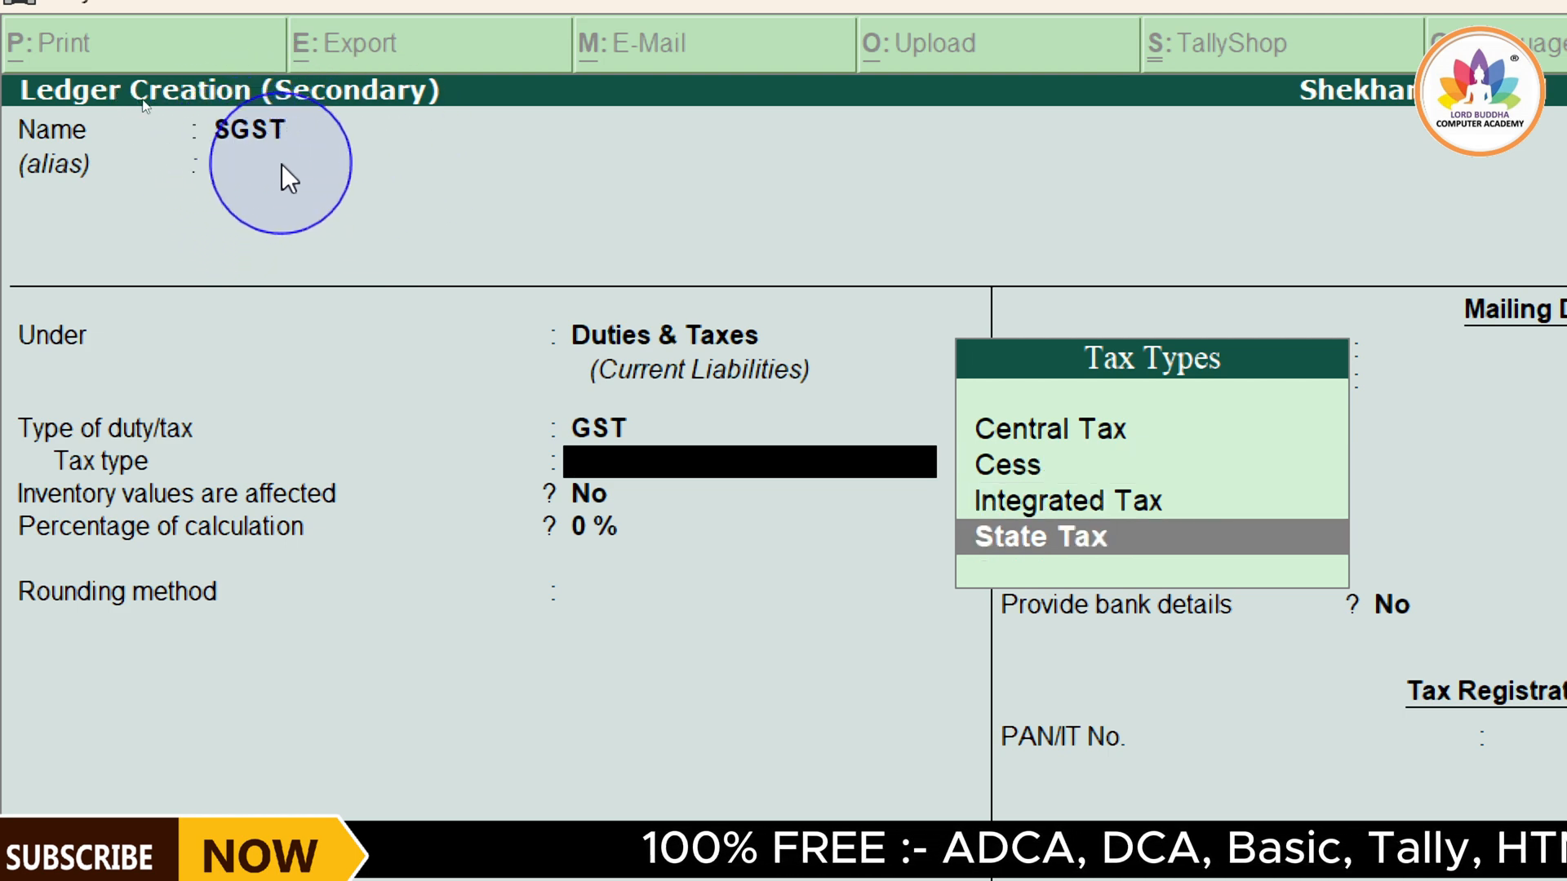
pyautogui.click(1052, 538)
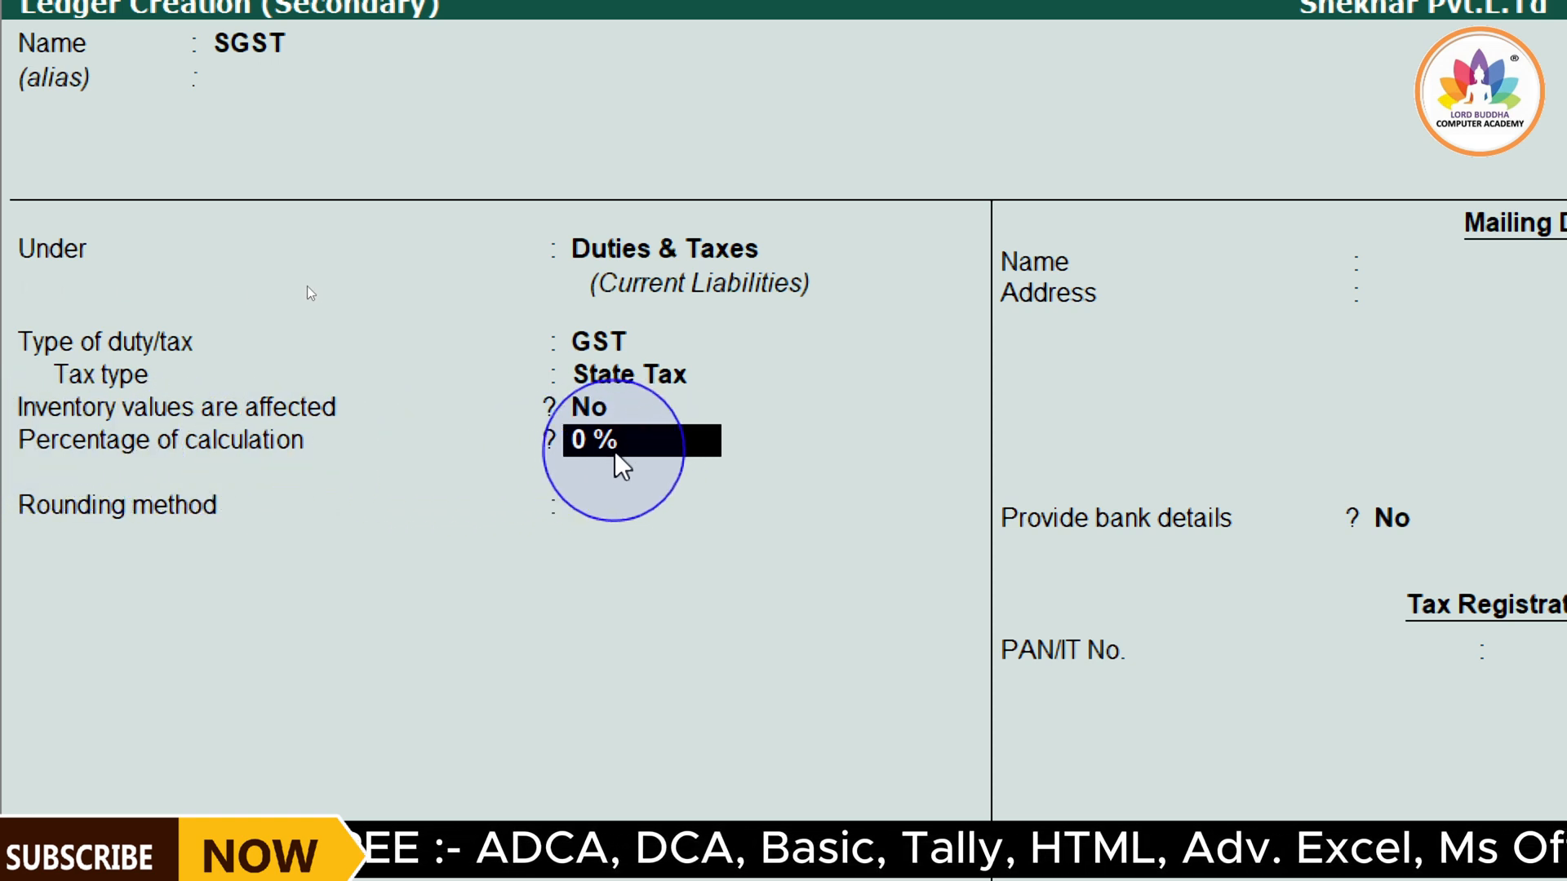
# Keep the SGST ledger at 0 % with rounding Not Applicable and no bank details, accept it, and keep its calculated amount in the voucher
pyautogui.press('Return')
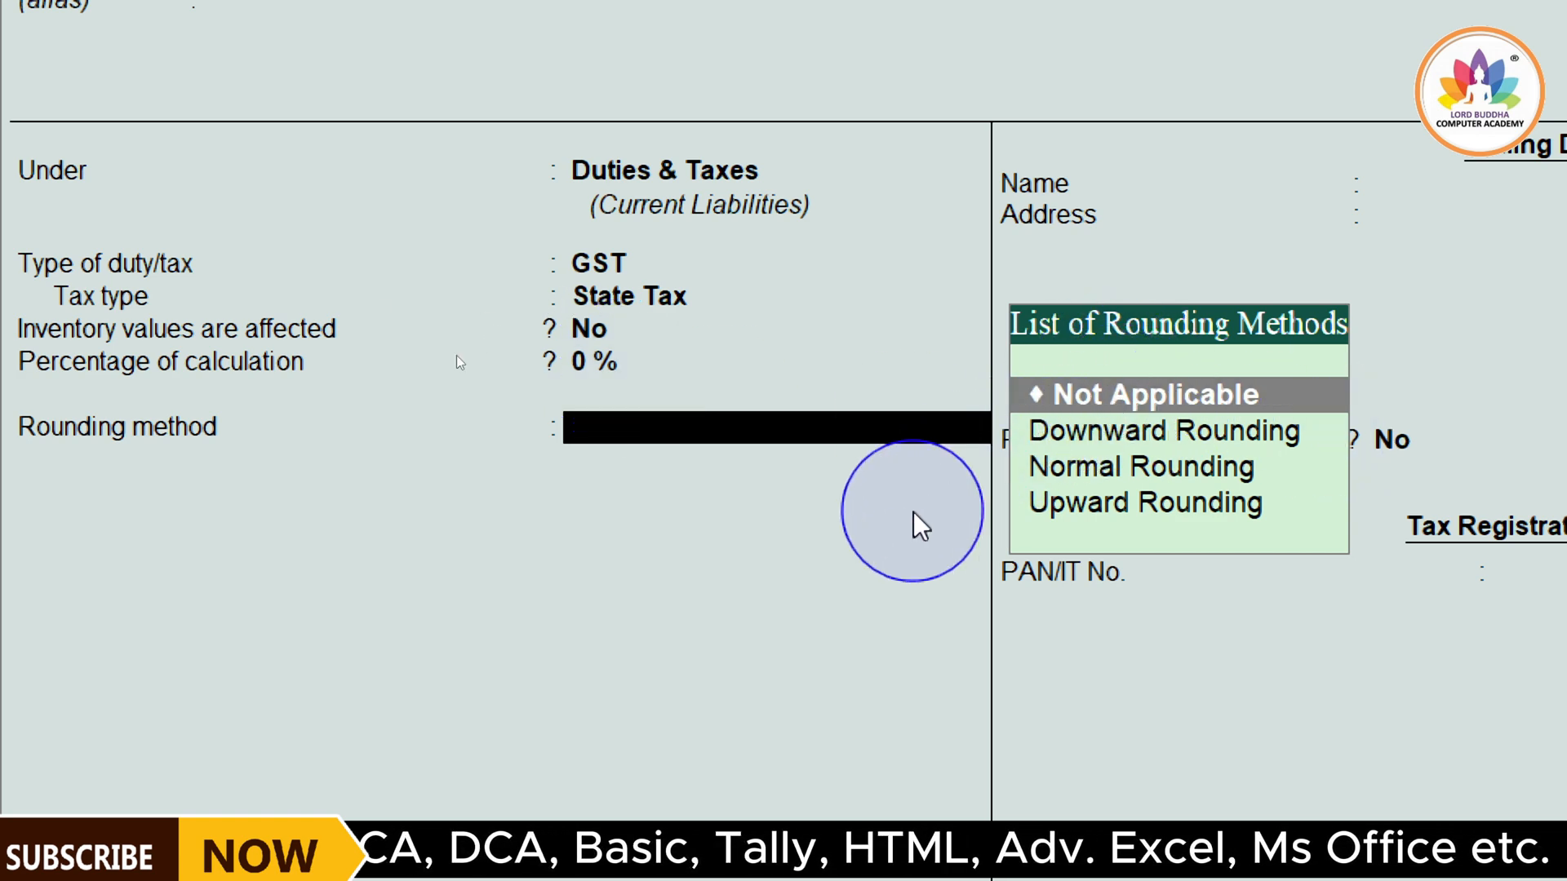
pyautogui.press('Return')
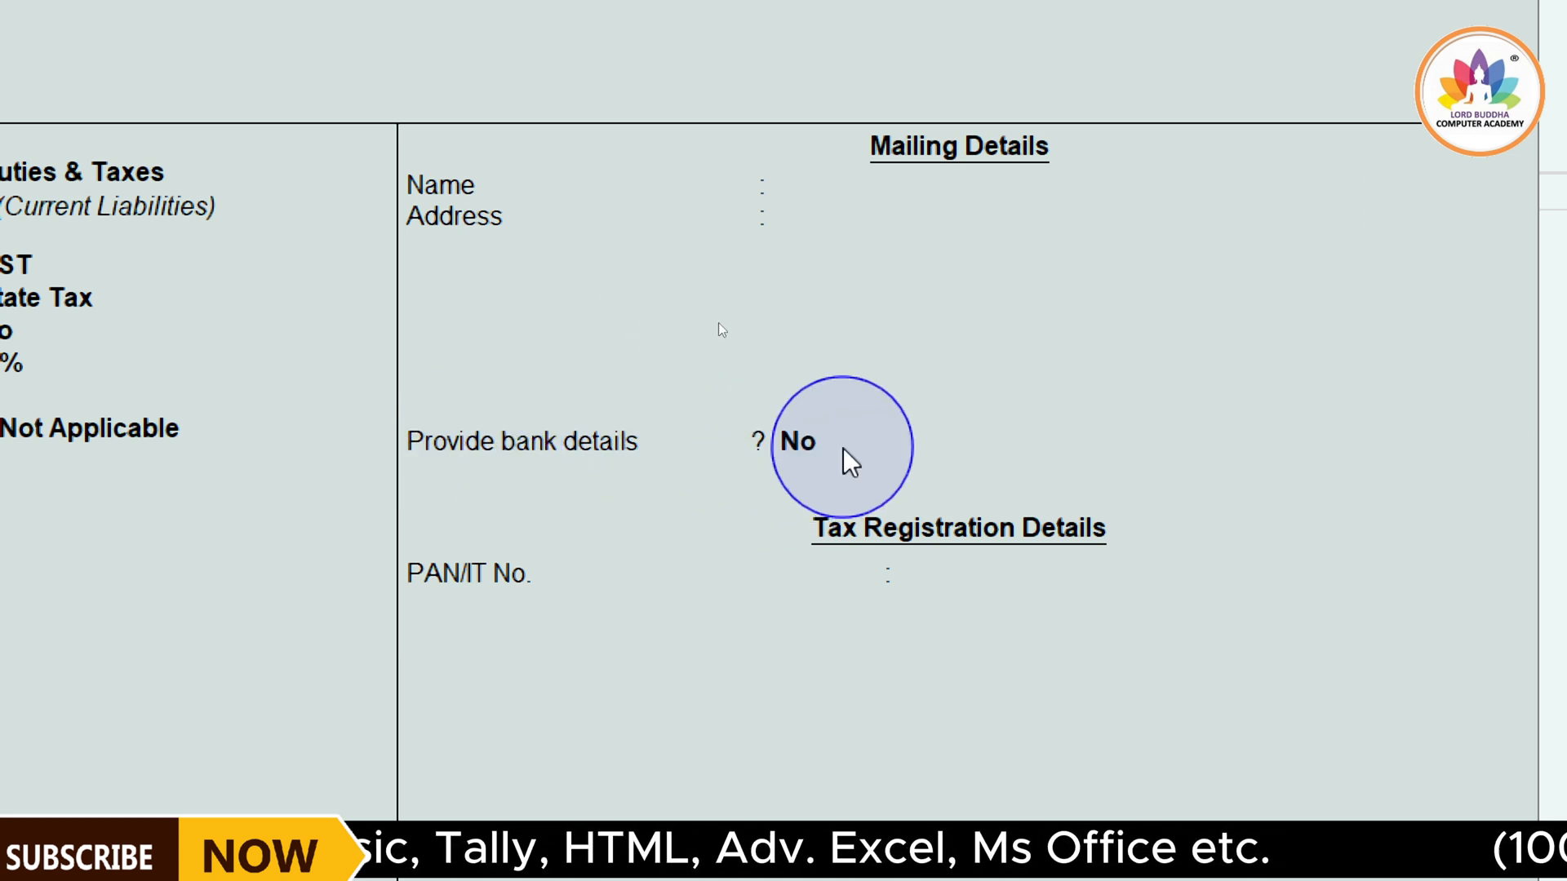
pyautogui.press('Return')
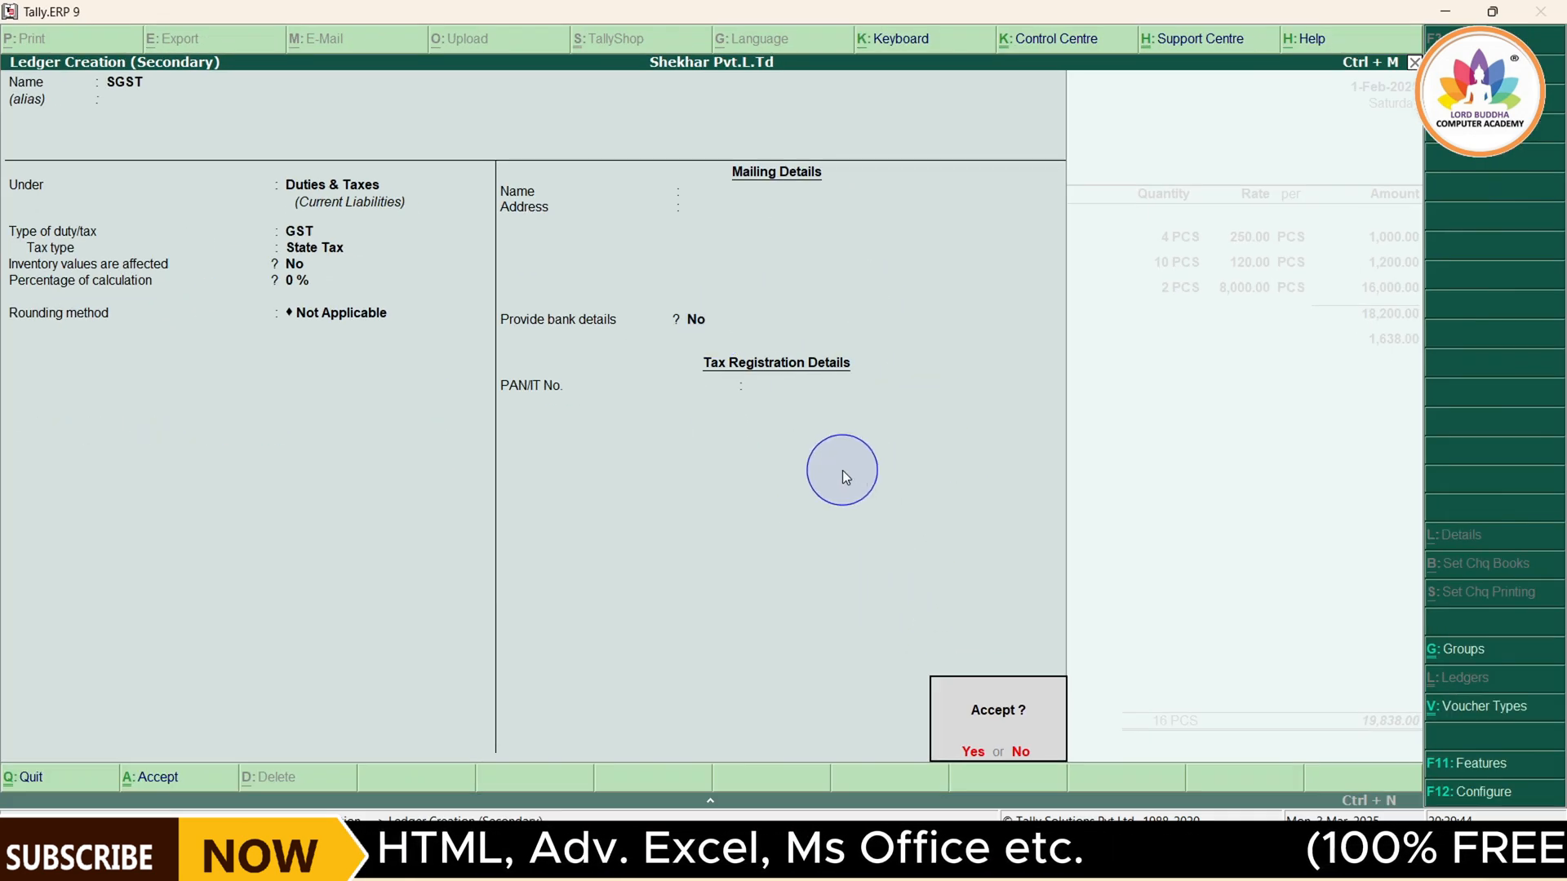
pyautogui.press('Return')
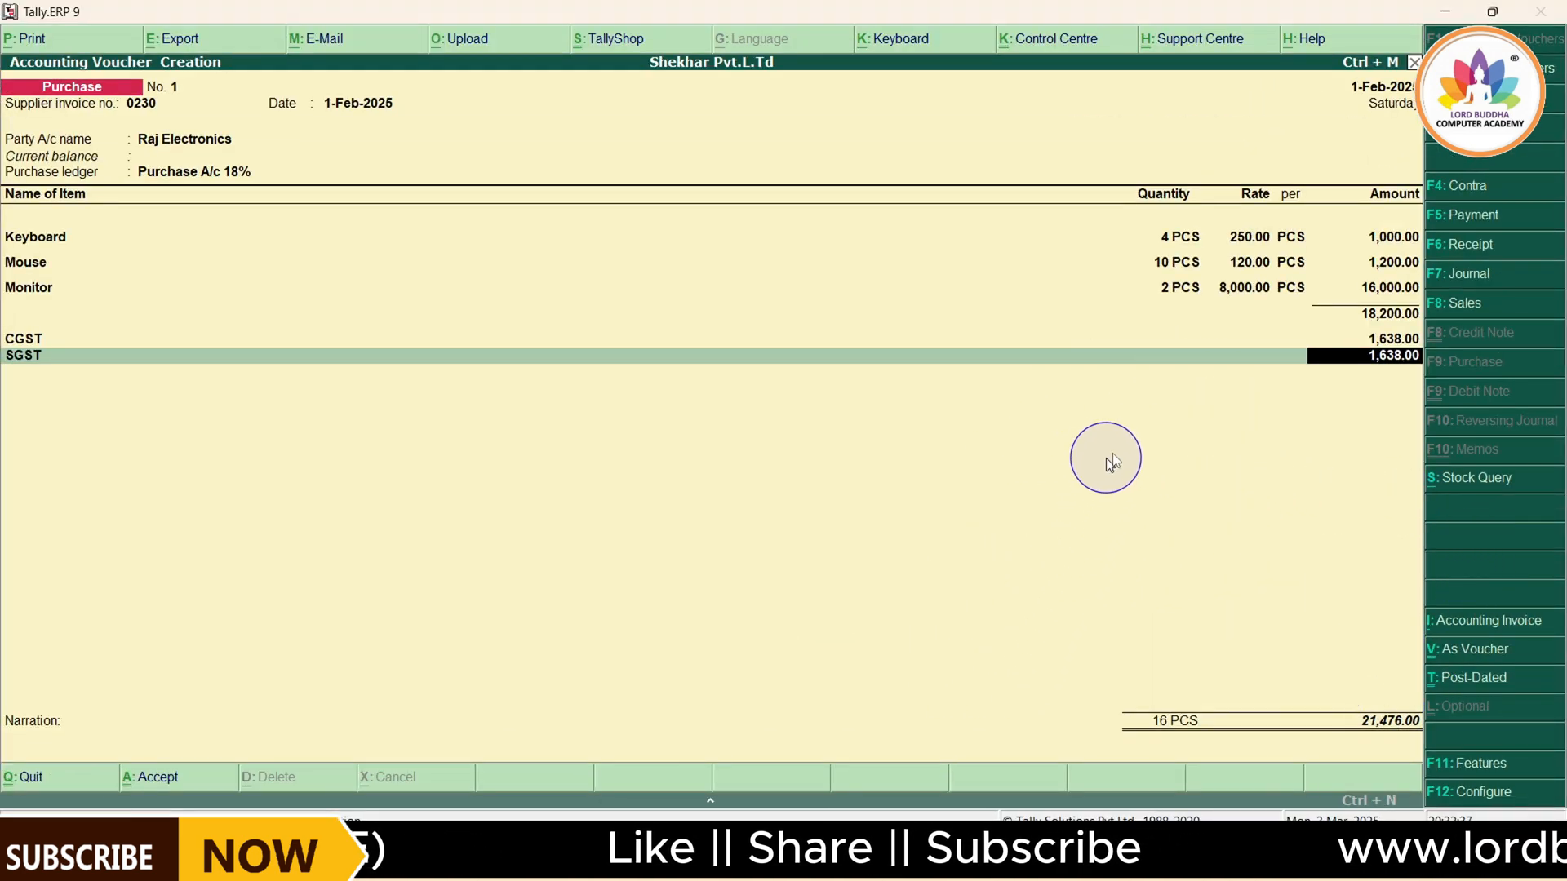
pyautogui.press('Return')
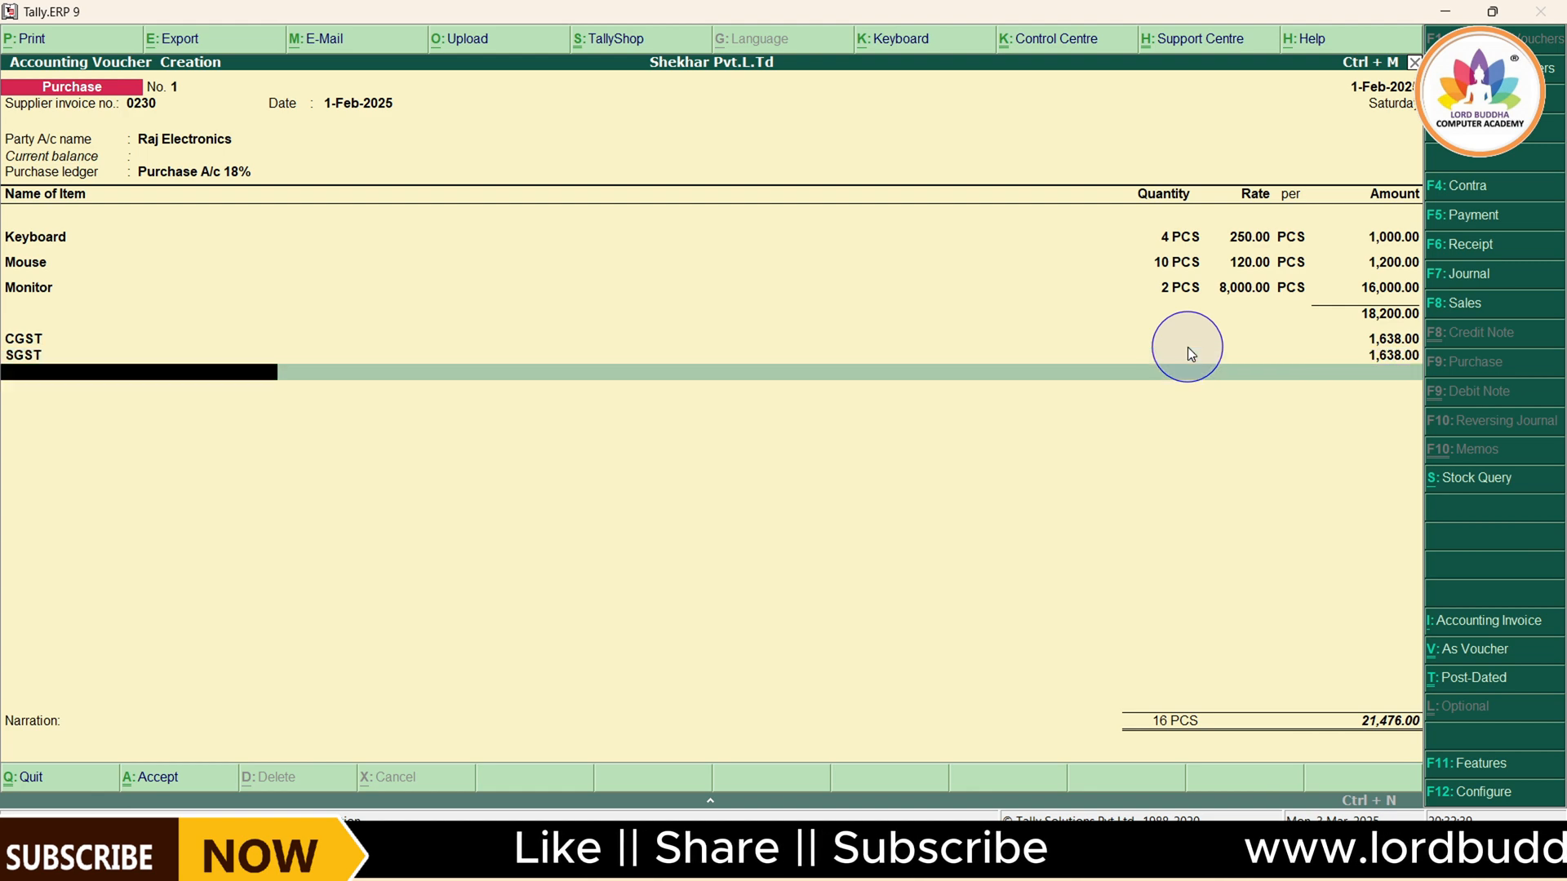
# End the tax entries, leave the narration blank, and accept the purchase voucher for supplier invoice 0230
pyautogui.press('Return')
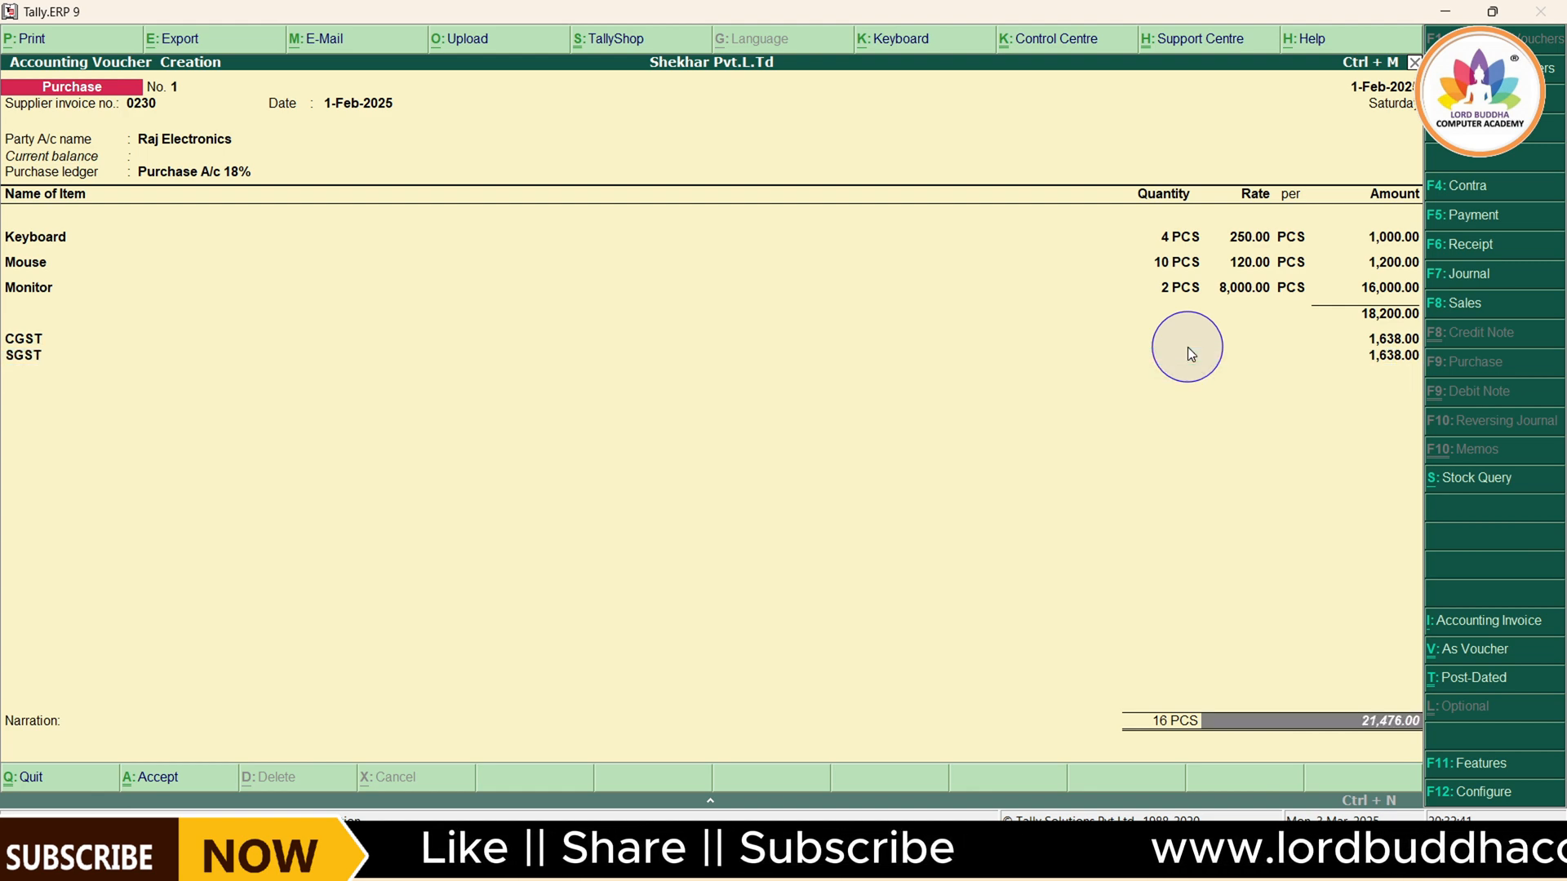
pyautogui.press('Return')
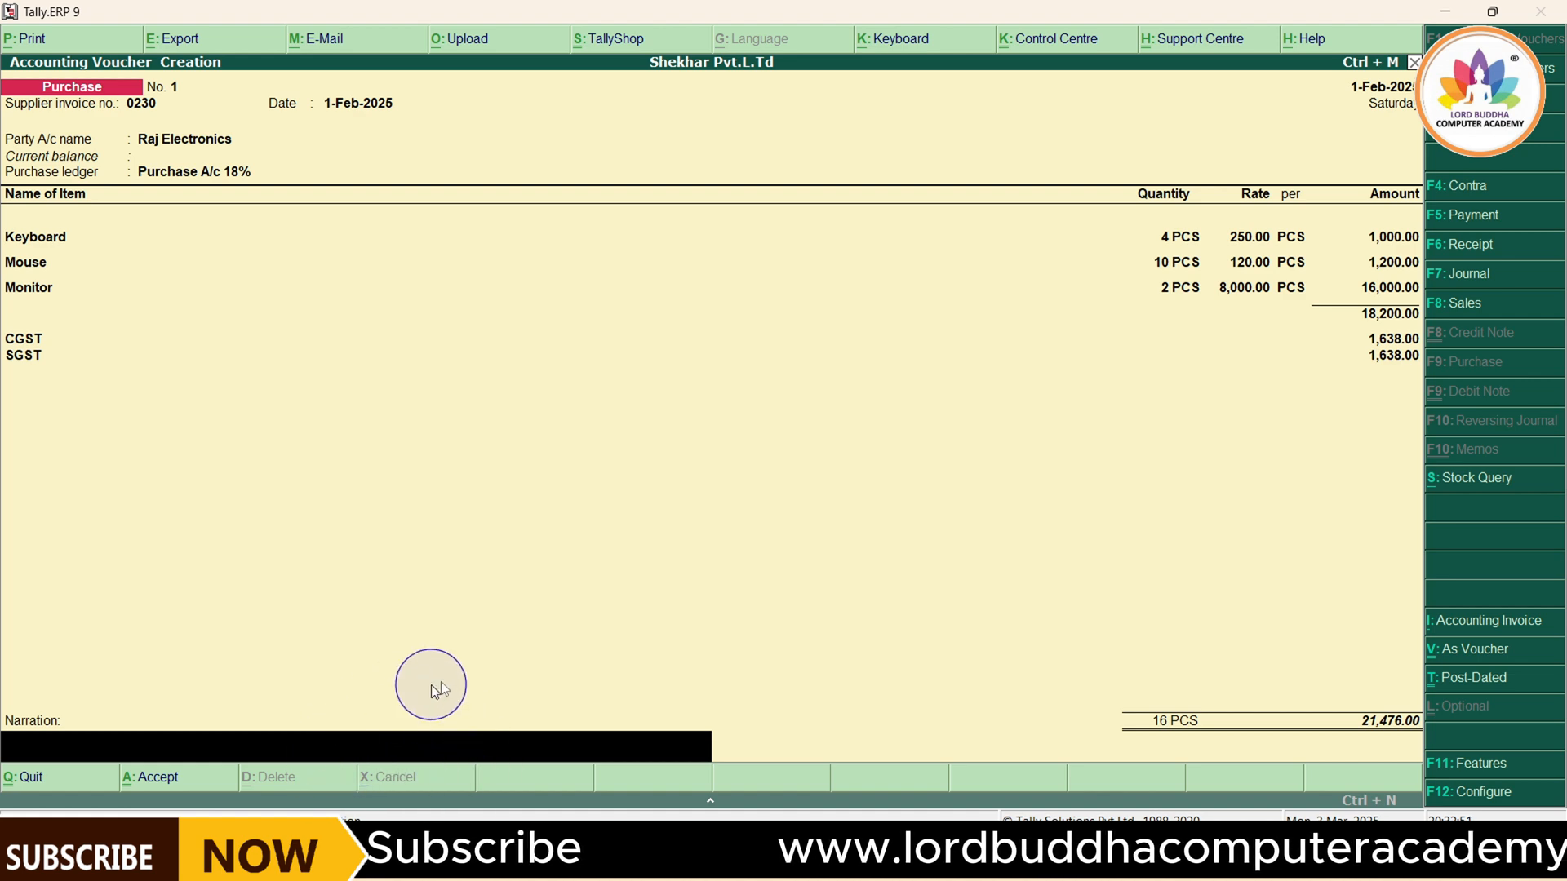
pyautogui.press('Return')
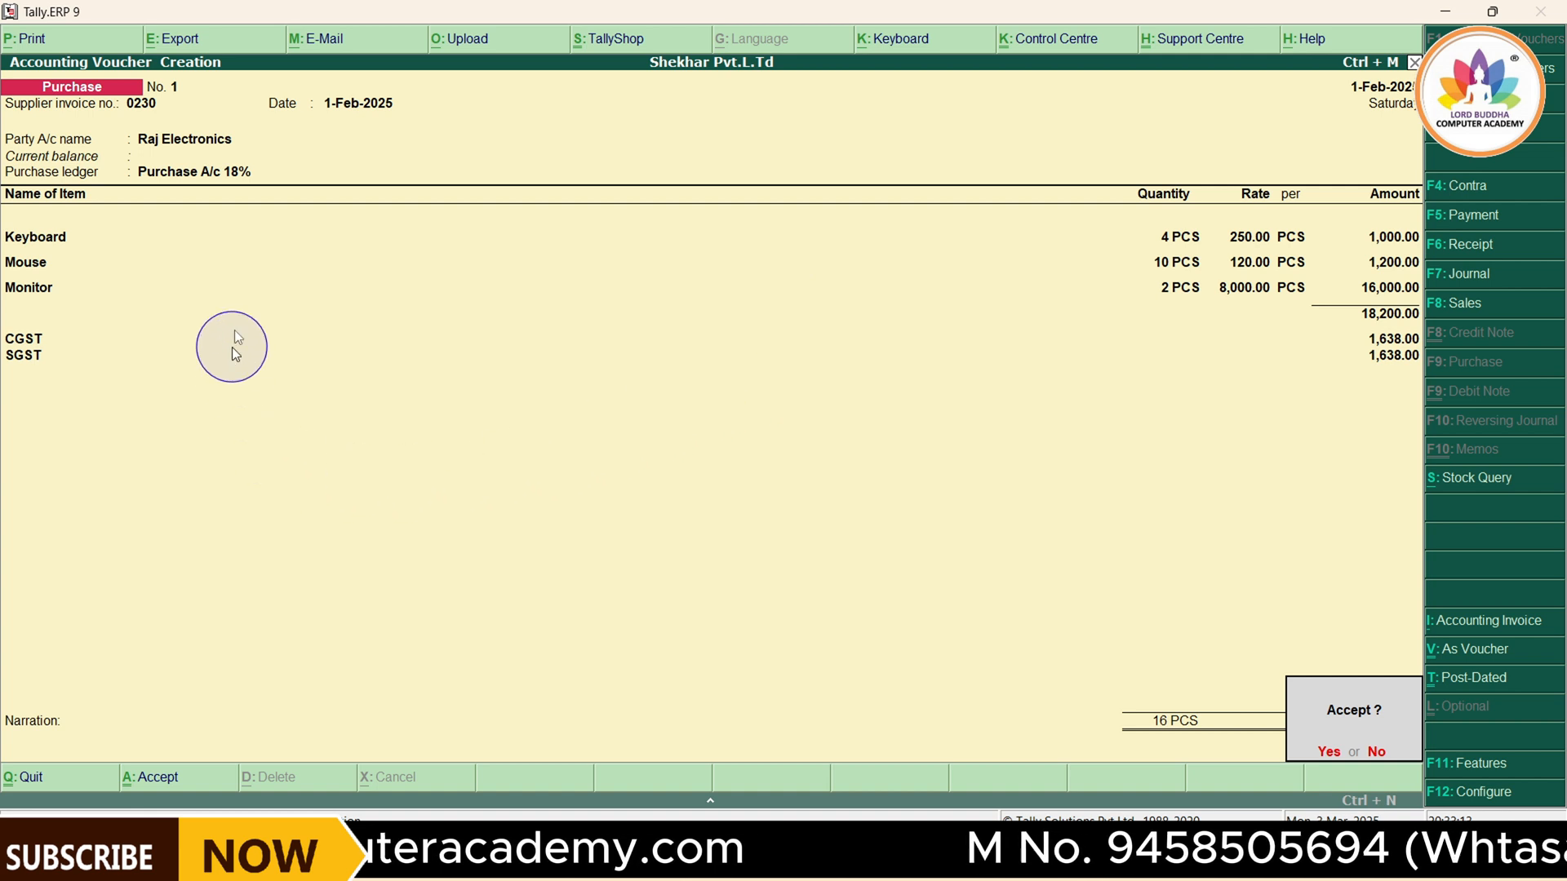
pyautogui.click(1328, 752)
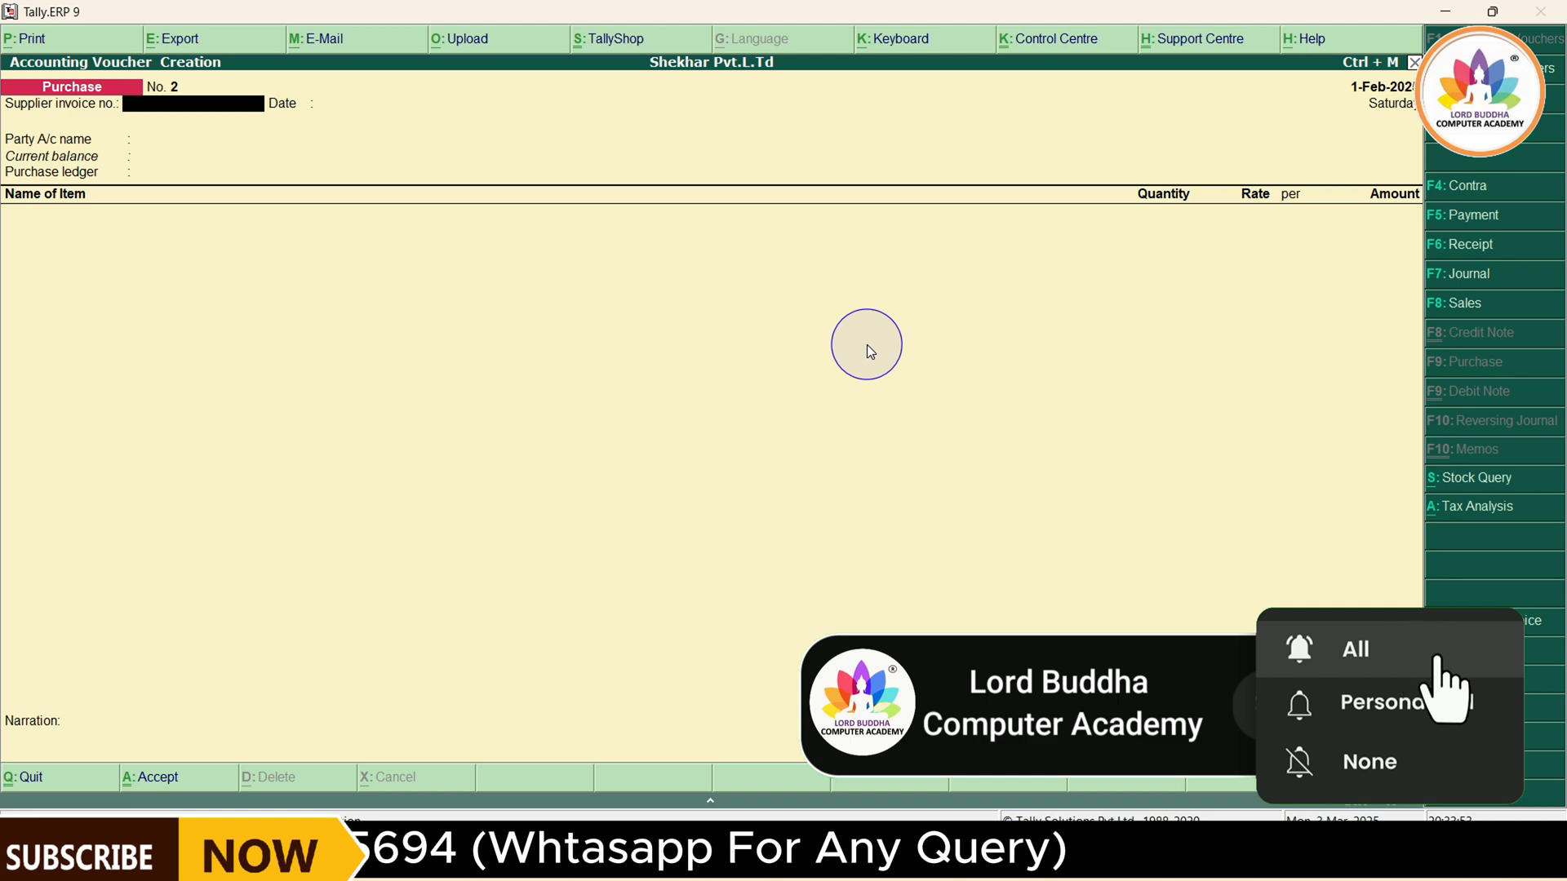
# Leave voucher entry and display the company's Purchase Register from the account books
pyautogui.press('Escape')
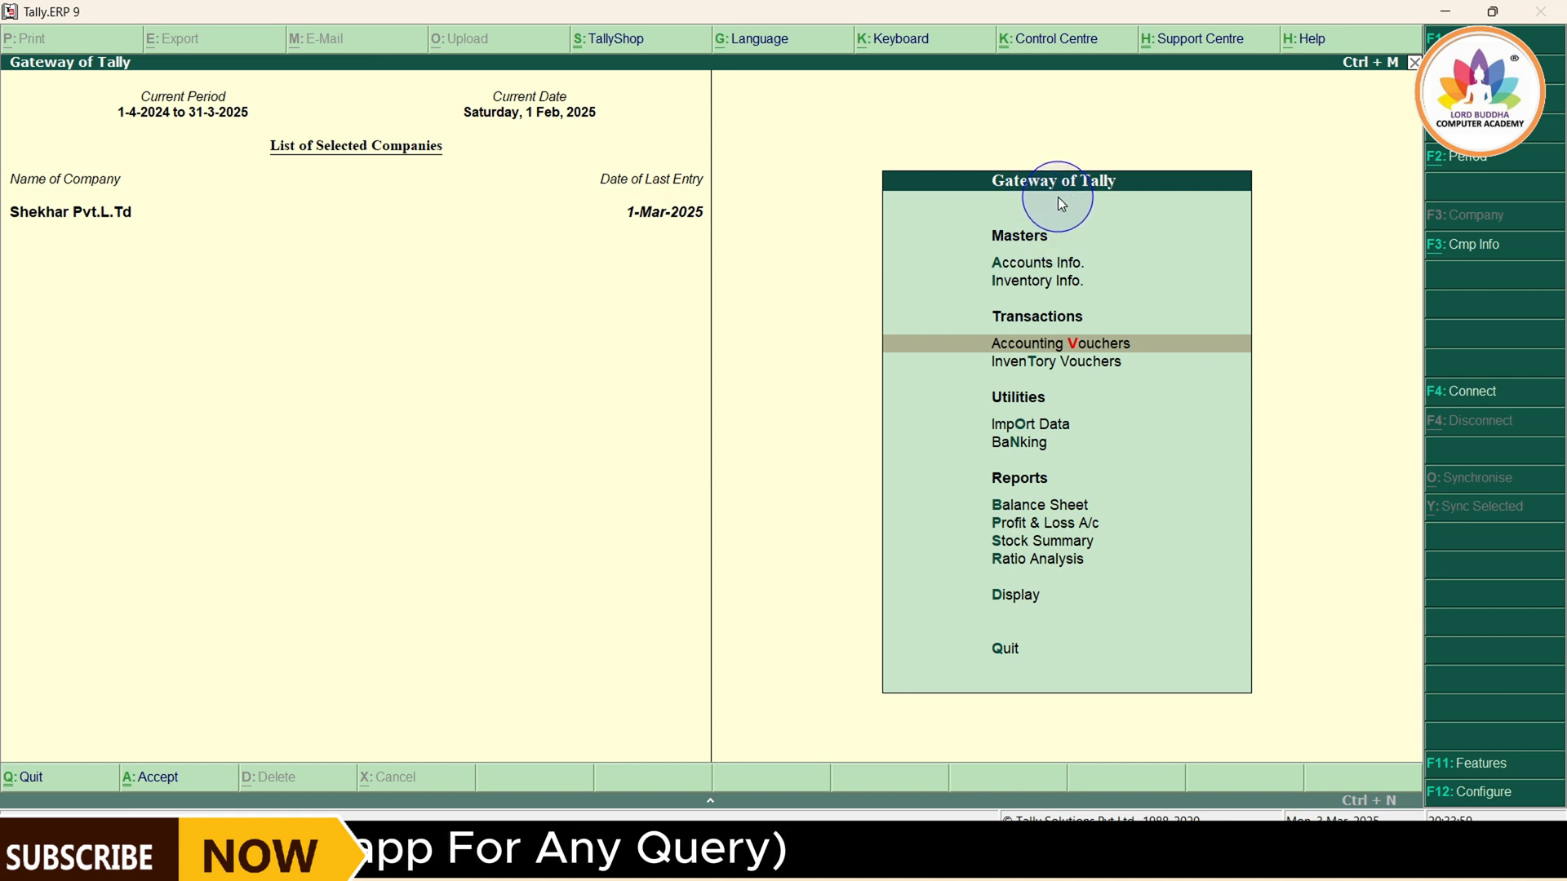
pyautogui.click(1004, 604)
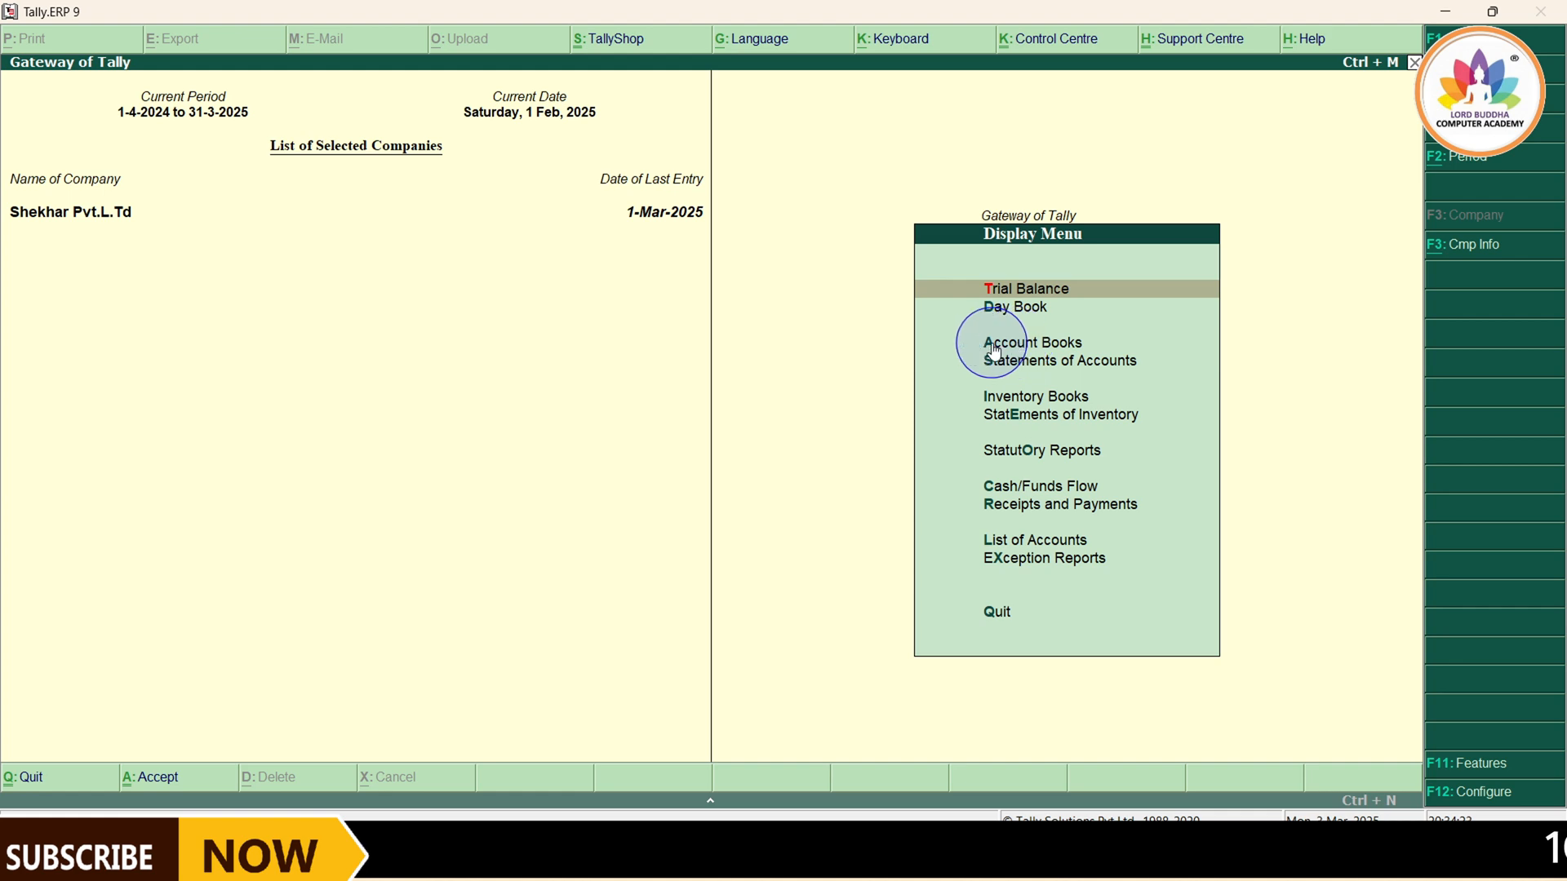
pyautogui.press('Down')
pyautogui.press('Down')
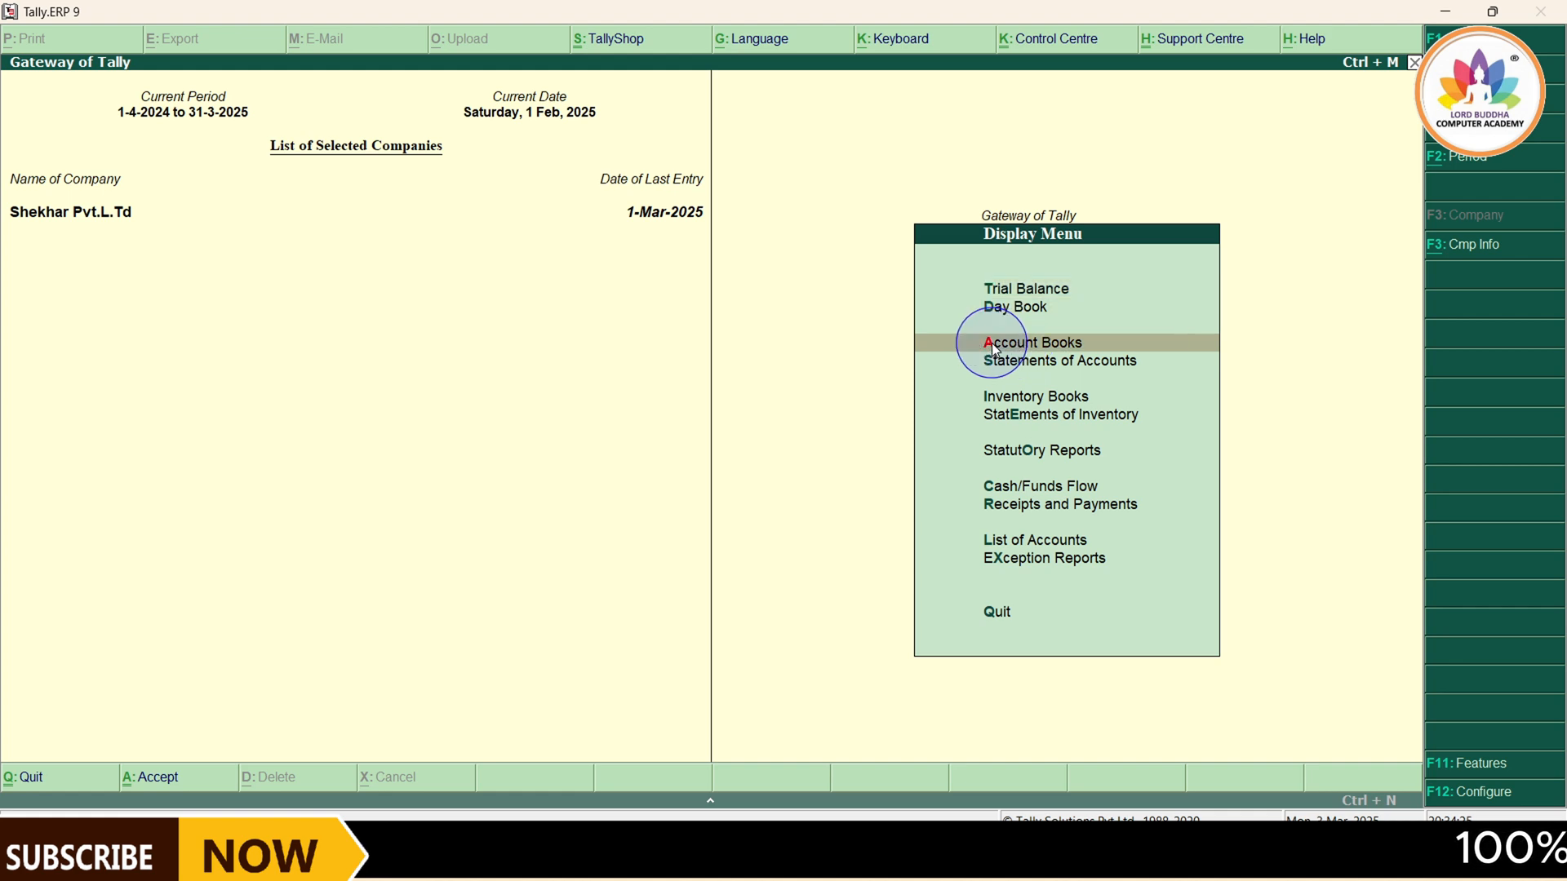
pyautogui.click(994, 343)
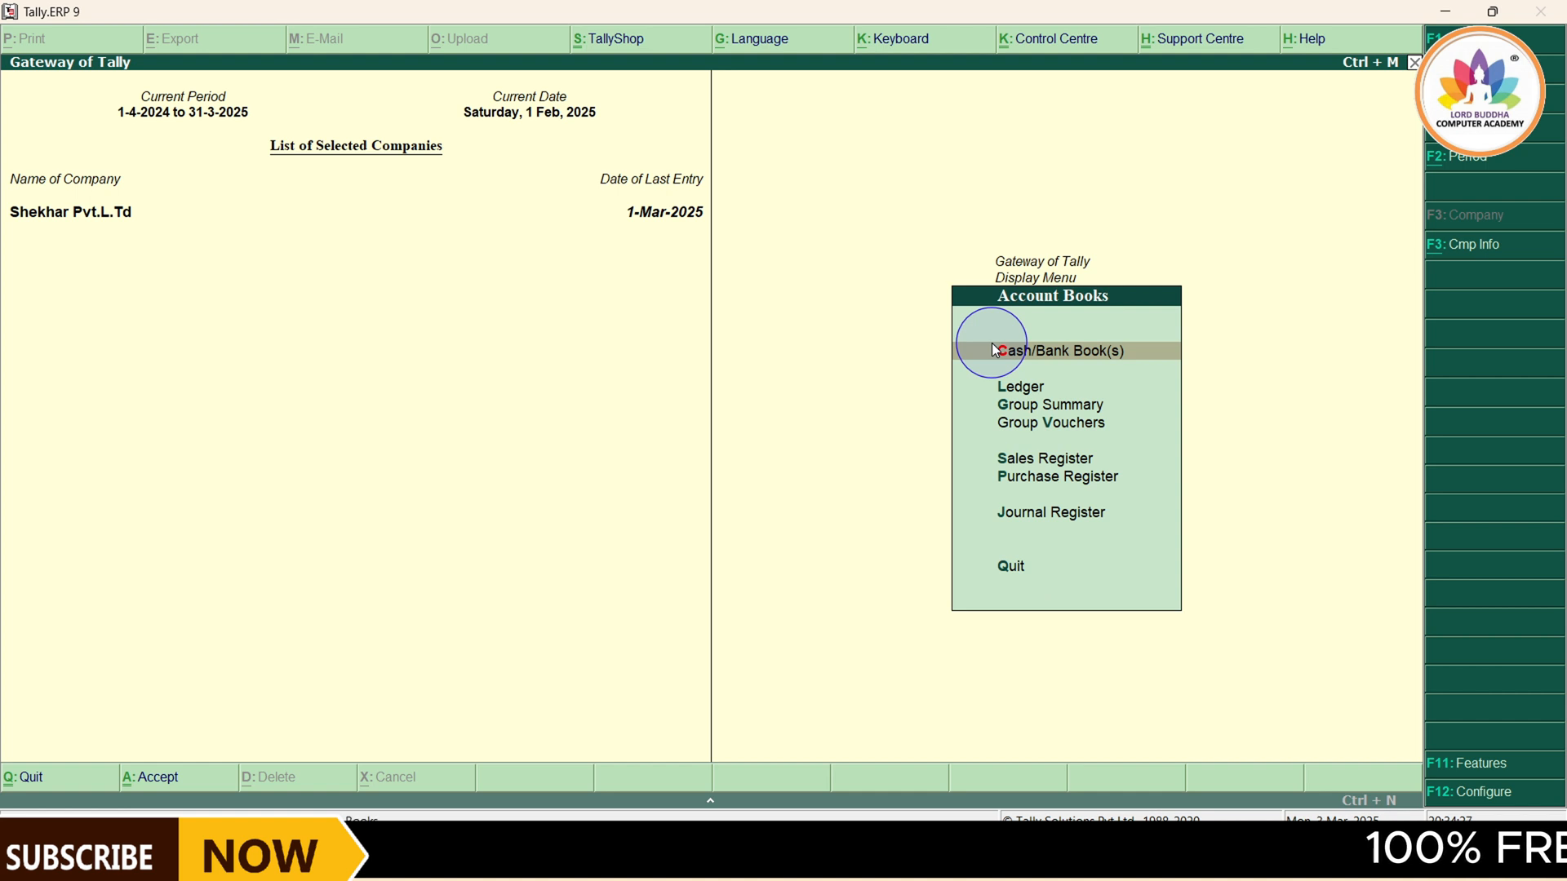
pyautogui.press('Down')
pyautogui.press('Down')
pyautogui.press('Down')
pyautogui.press('Down')
pyautogui.press('Down')
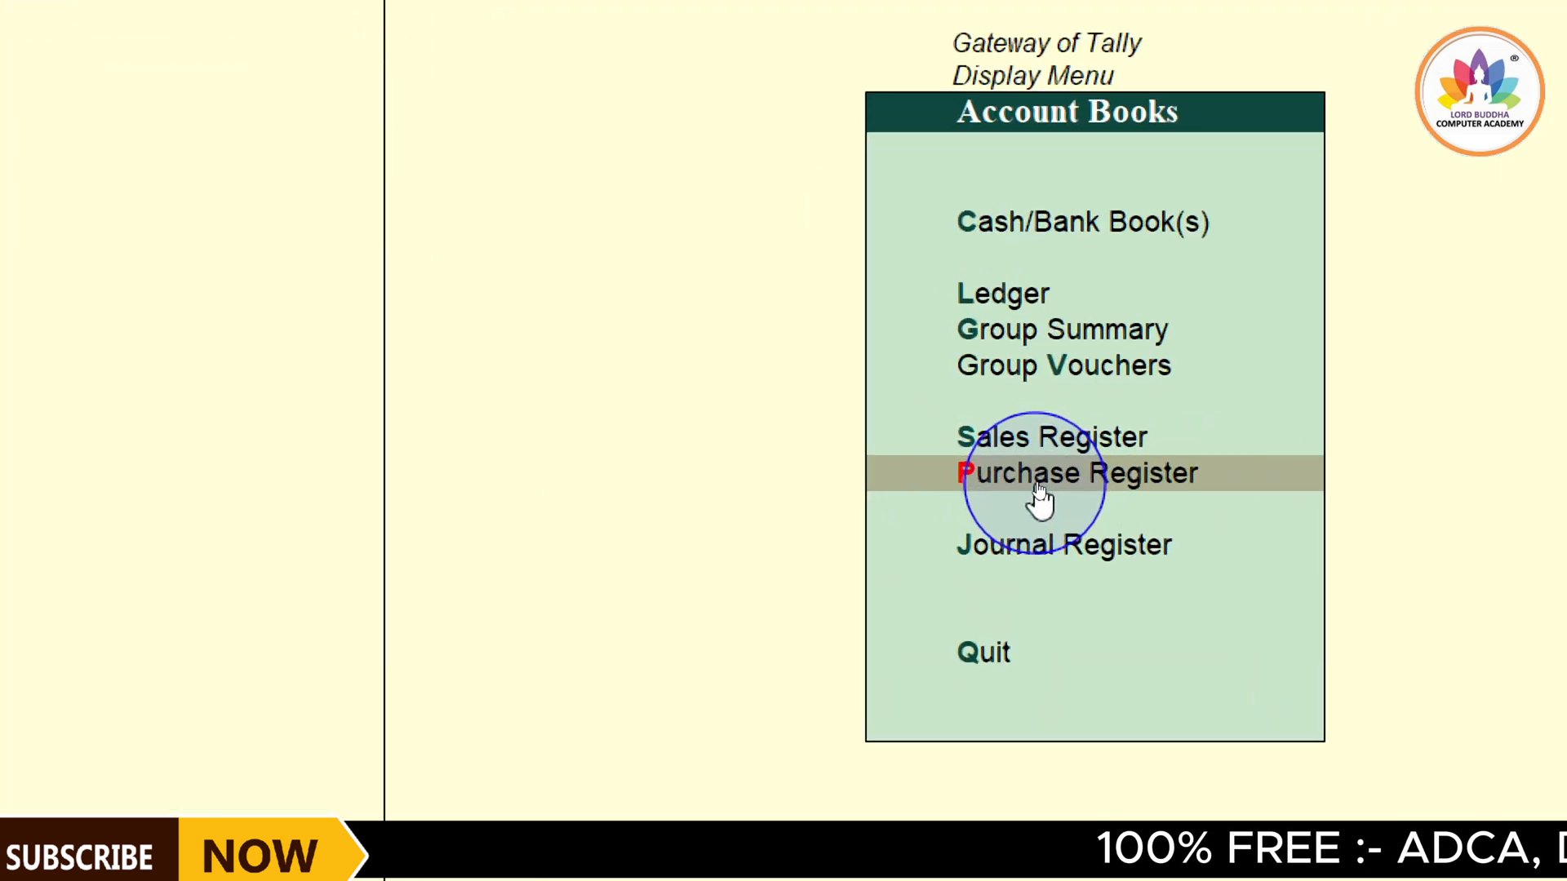
pyautogui.click(1038, 485)
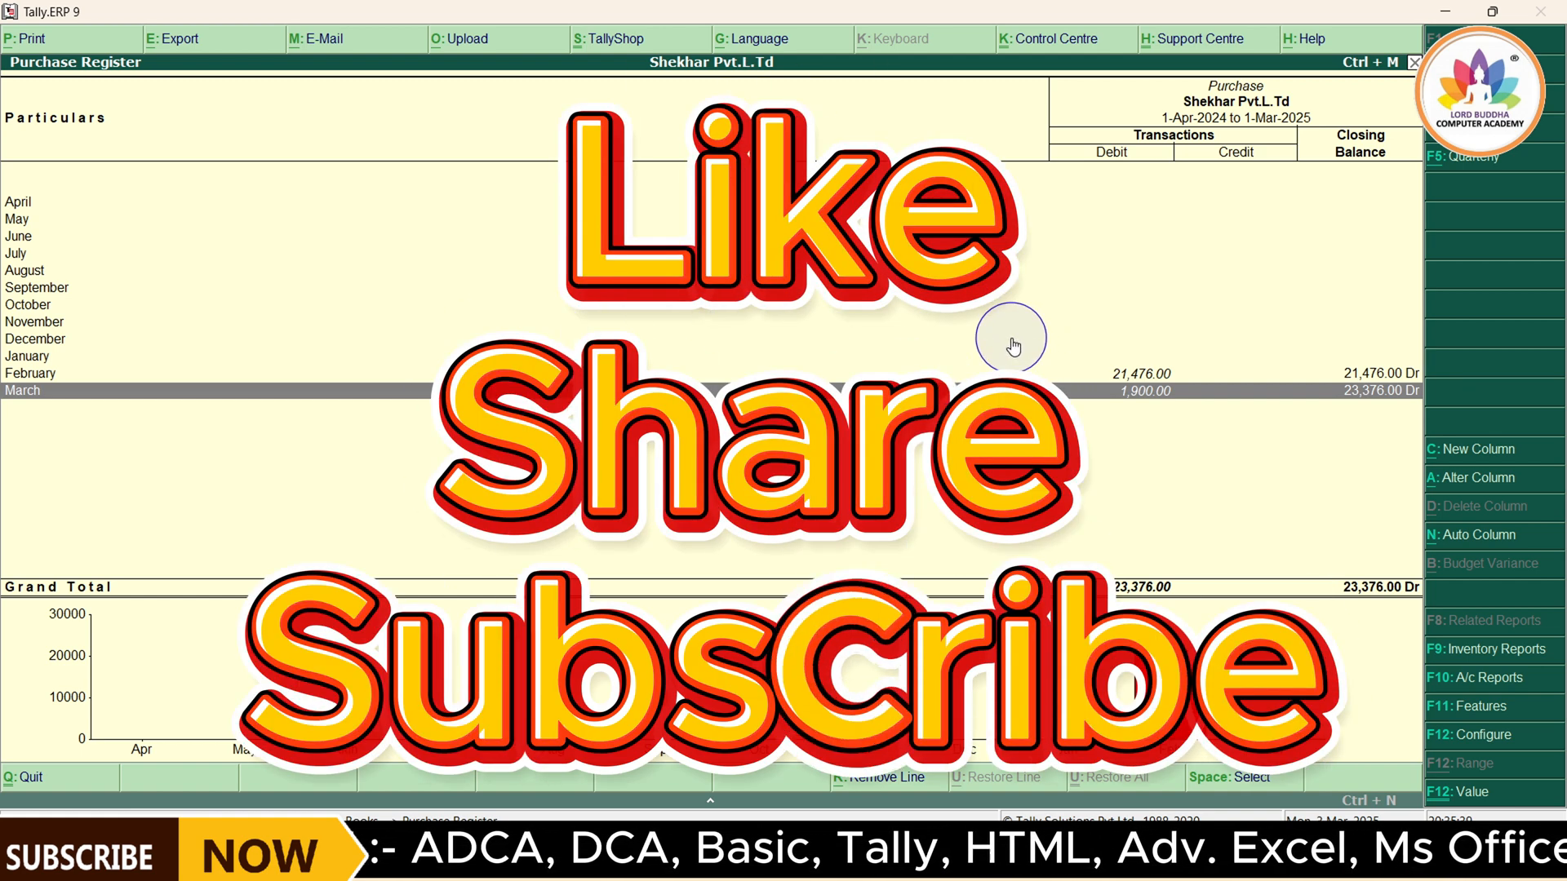
# Drill down into February in the Purchase Register and open the Raj Electronics purchase voucher to review its items and taxes
pyautogui.press('Up')
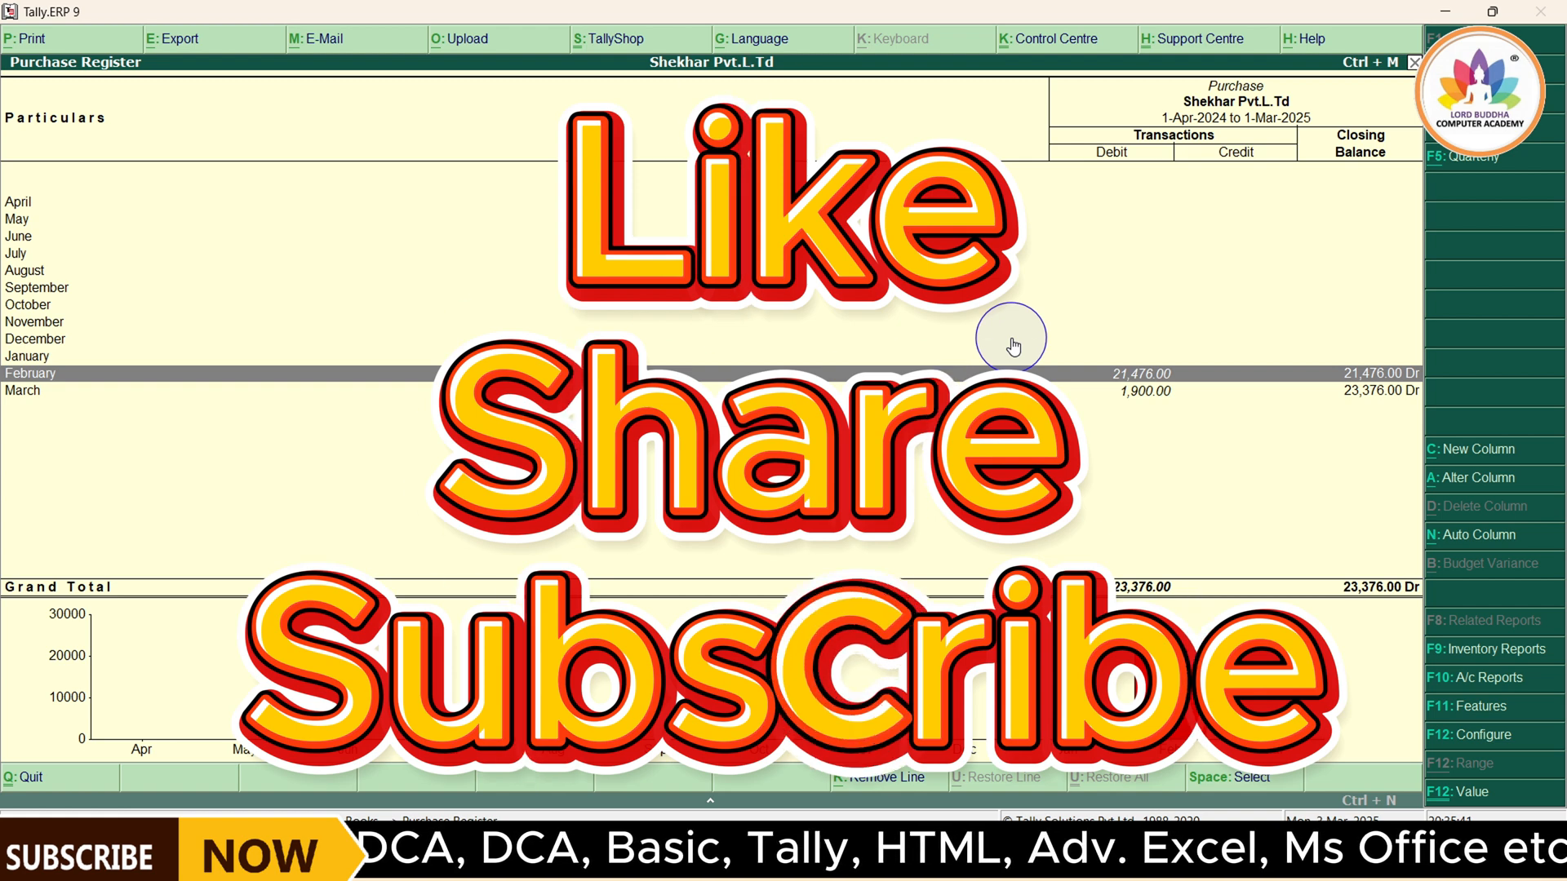
pyautogui.press('Return')
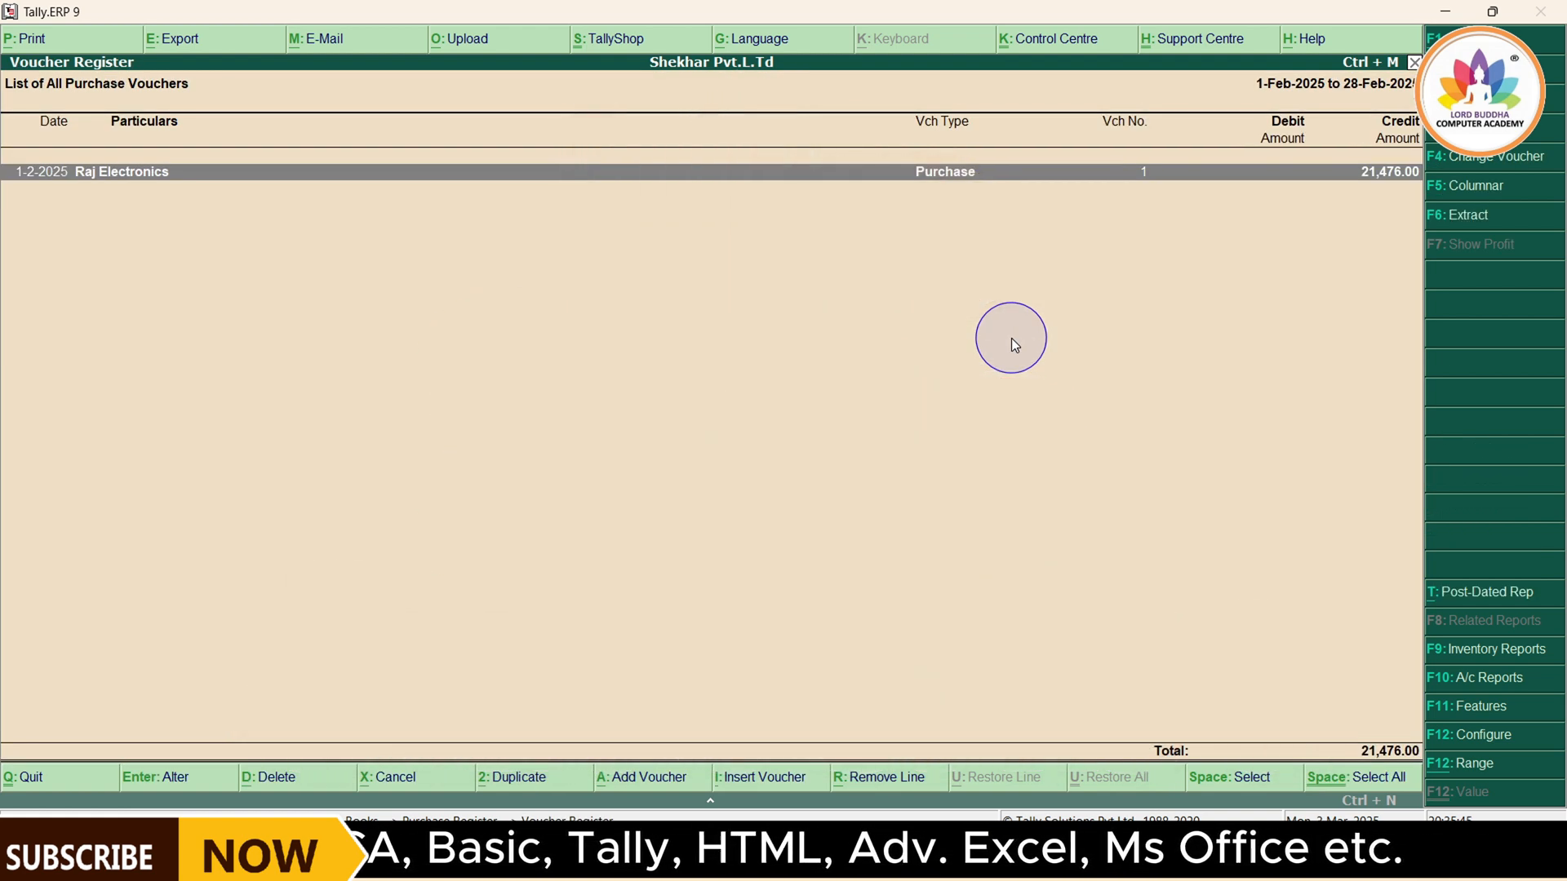
pyautogui.press('Return')
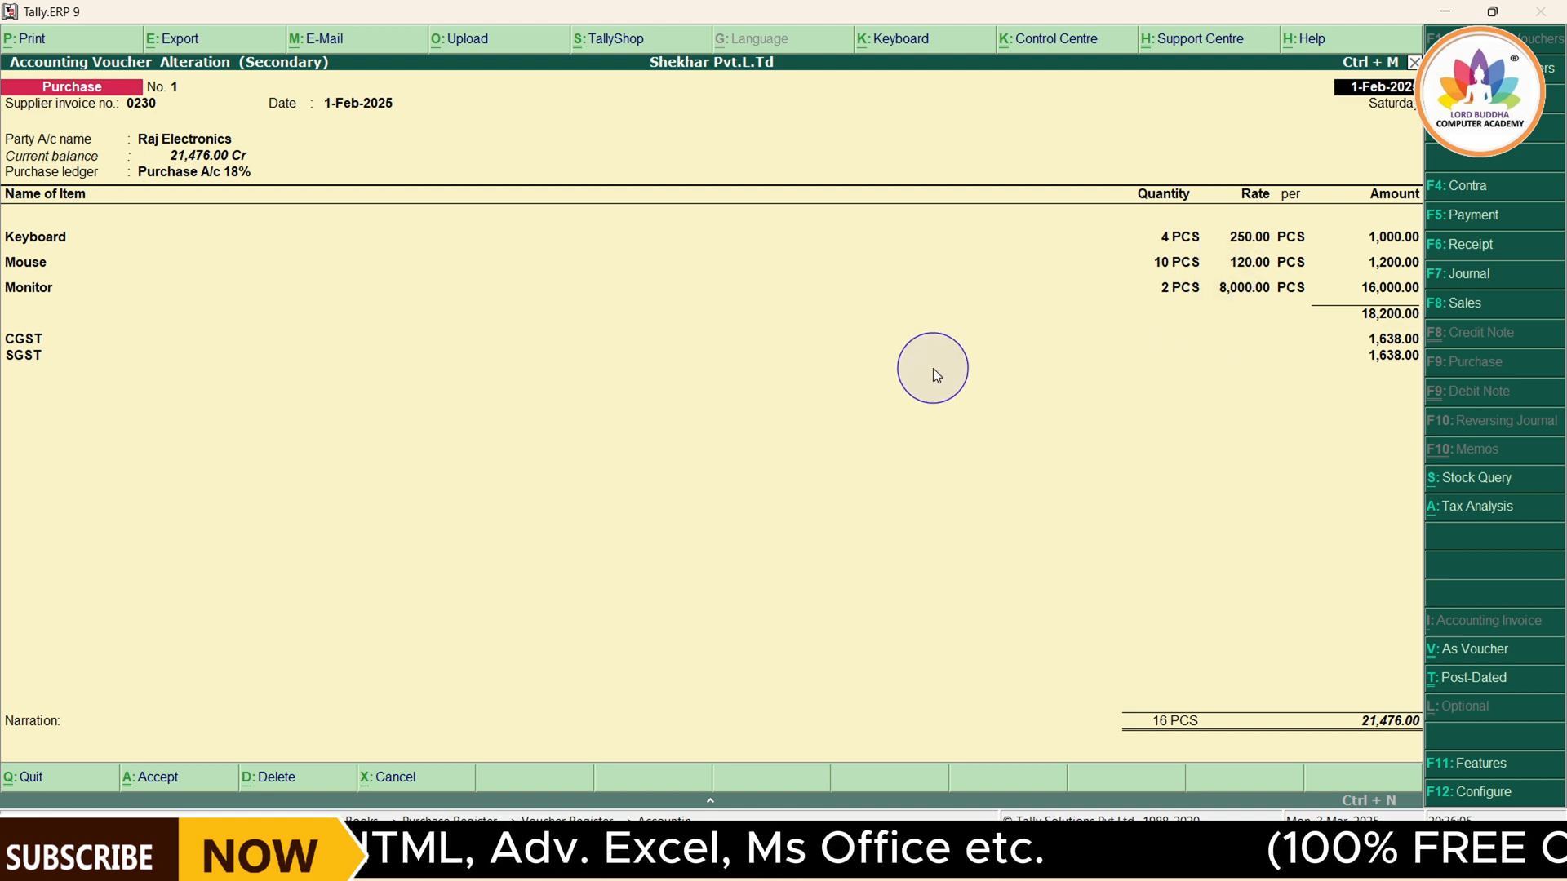
# Quit the purchase voucher without altering it and back out of the registers to the Gateway of Tally
pyautogui.press('Escape')
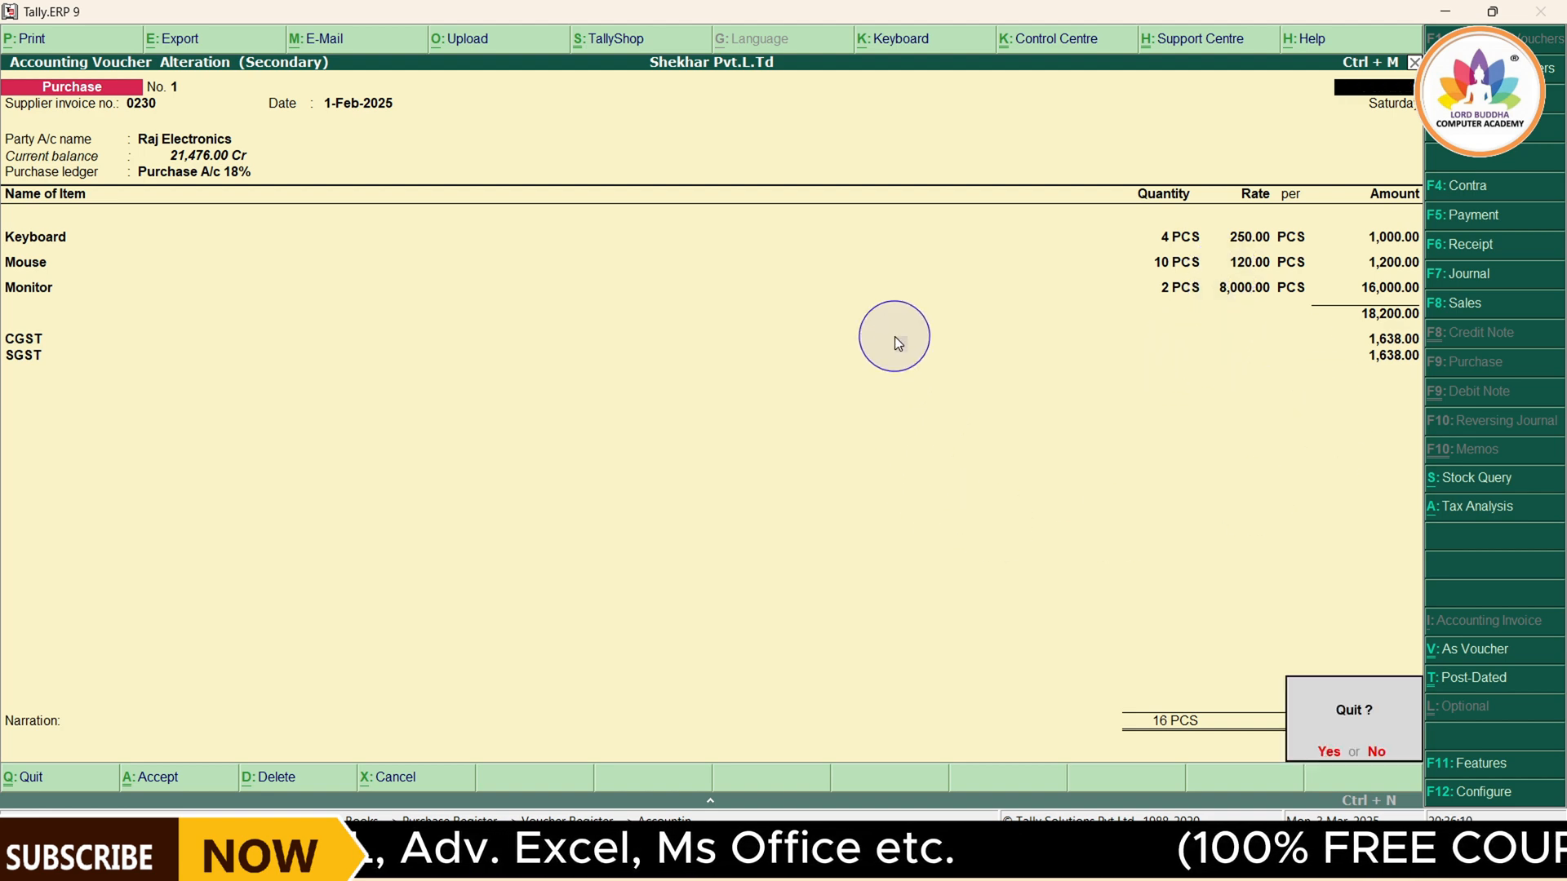
pyautogui.press('y')
pyautogui.press('Escape')
pyautogui.press('Escape')
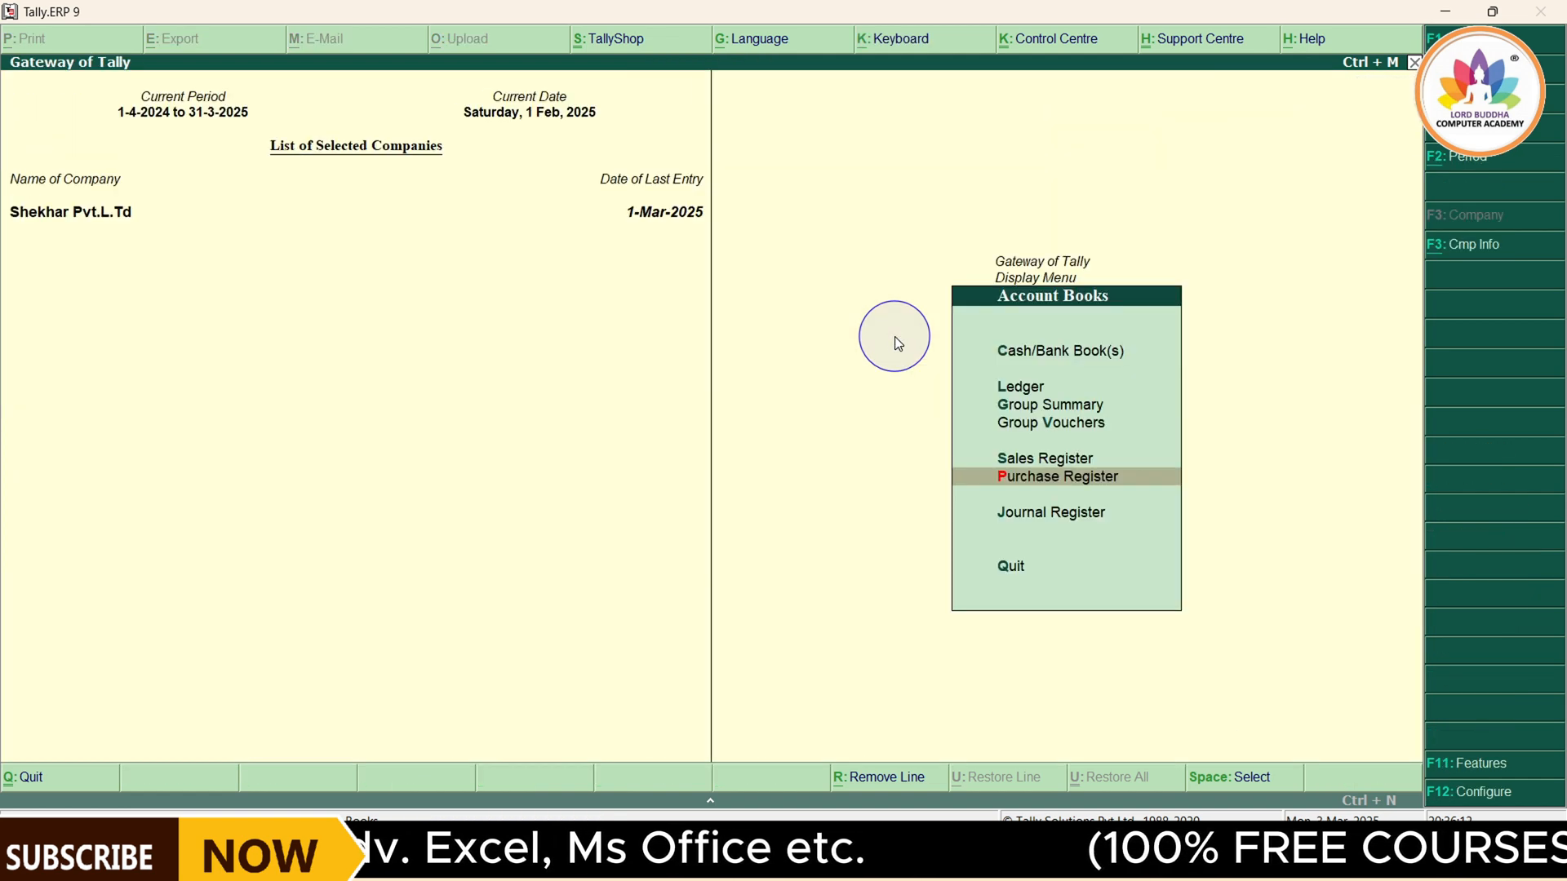
pyautogui.press('Escape')
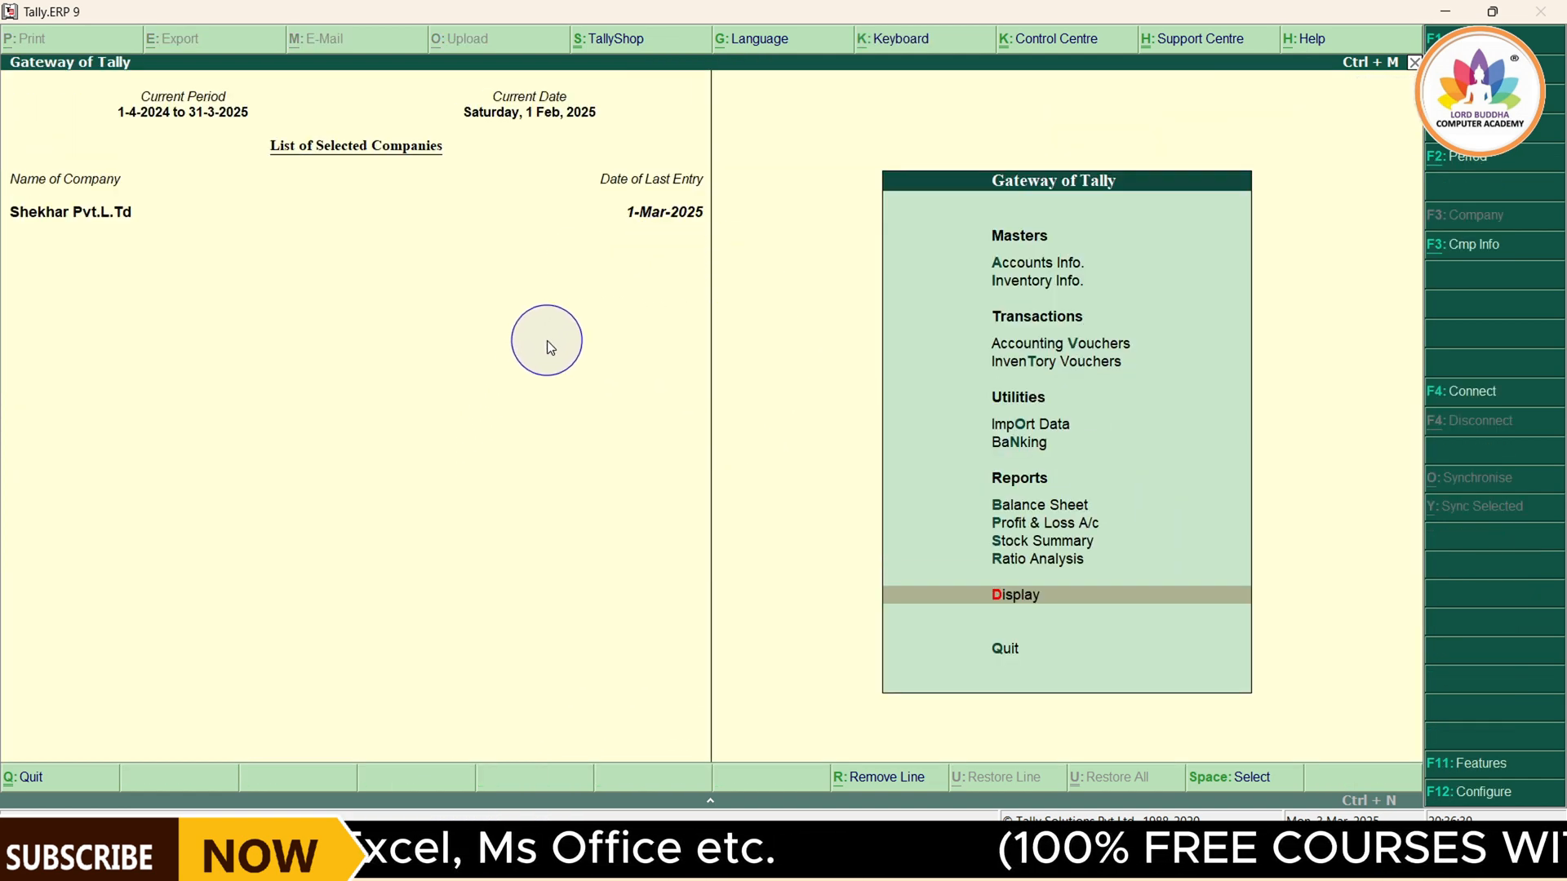